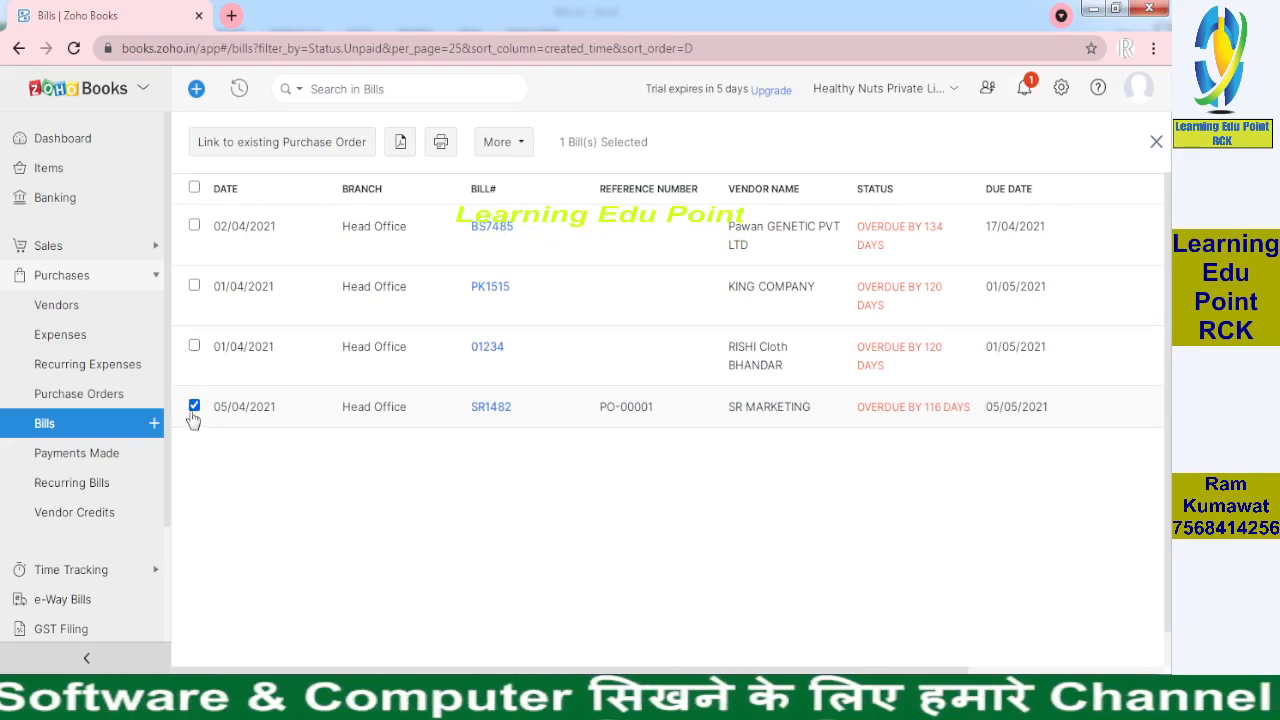
- Export the unpaid bills BS7485 and PK1515 together as a PDF, leaving SR1482 out, and open the downloaded bills.pdf
click(194, 406)
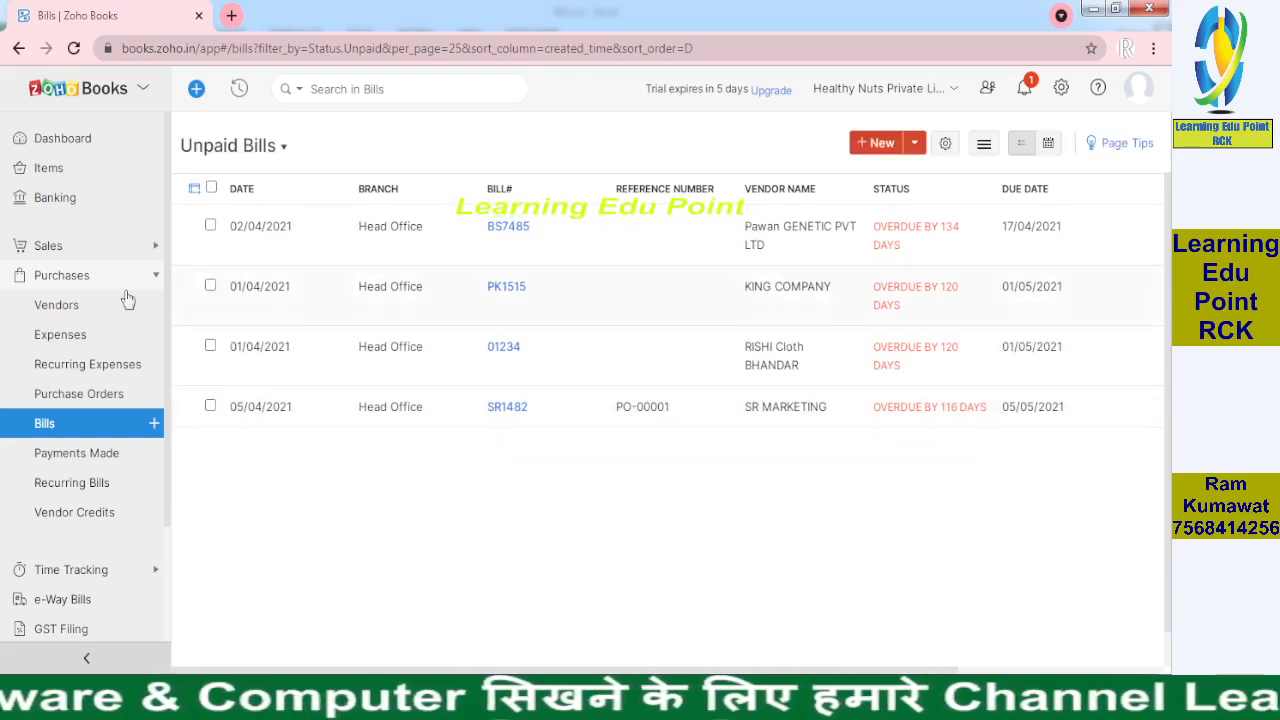
click(208, 284)
click(194, 225)
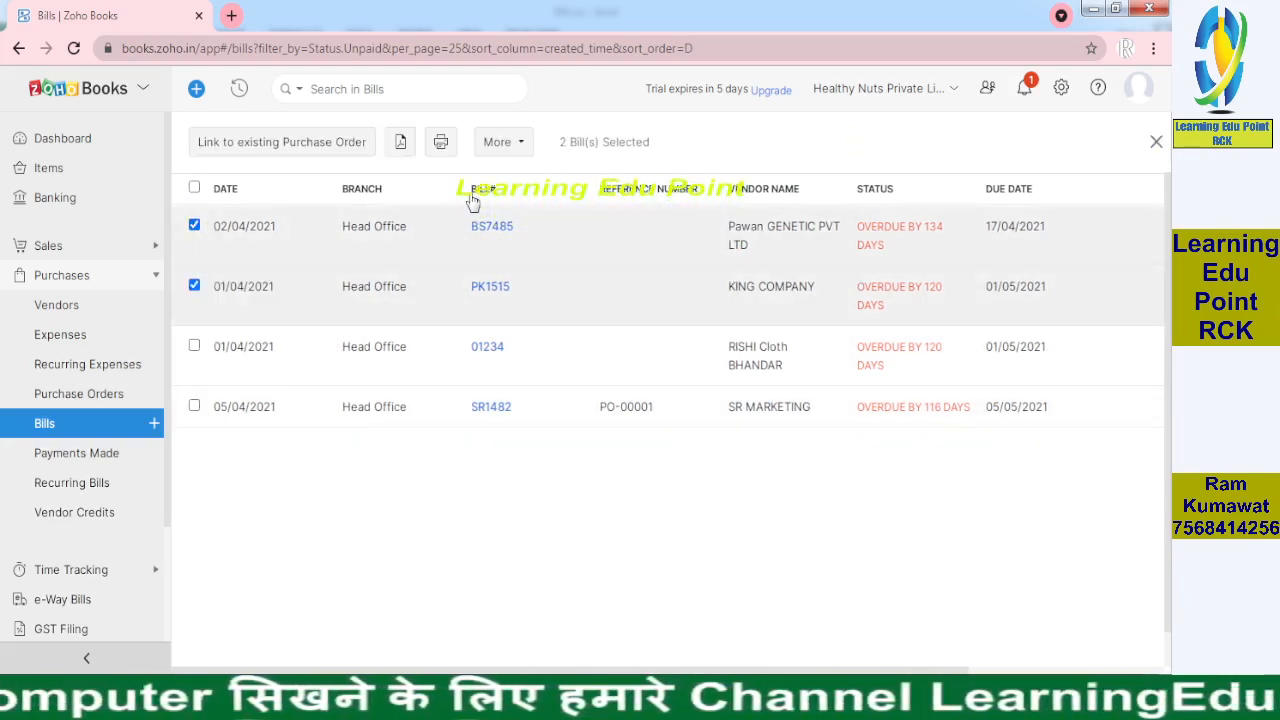
click(400, 142)
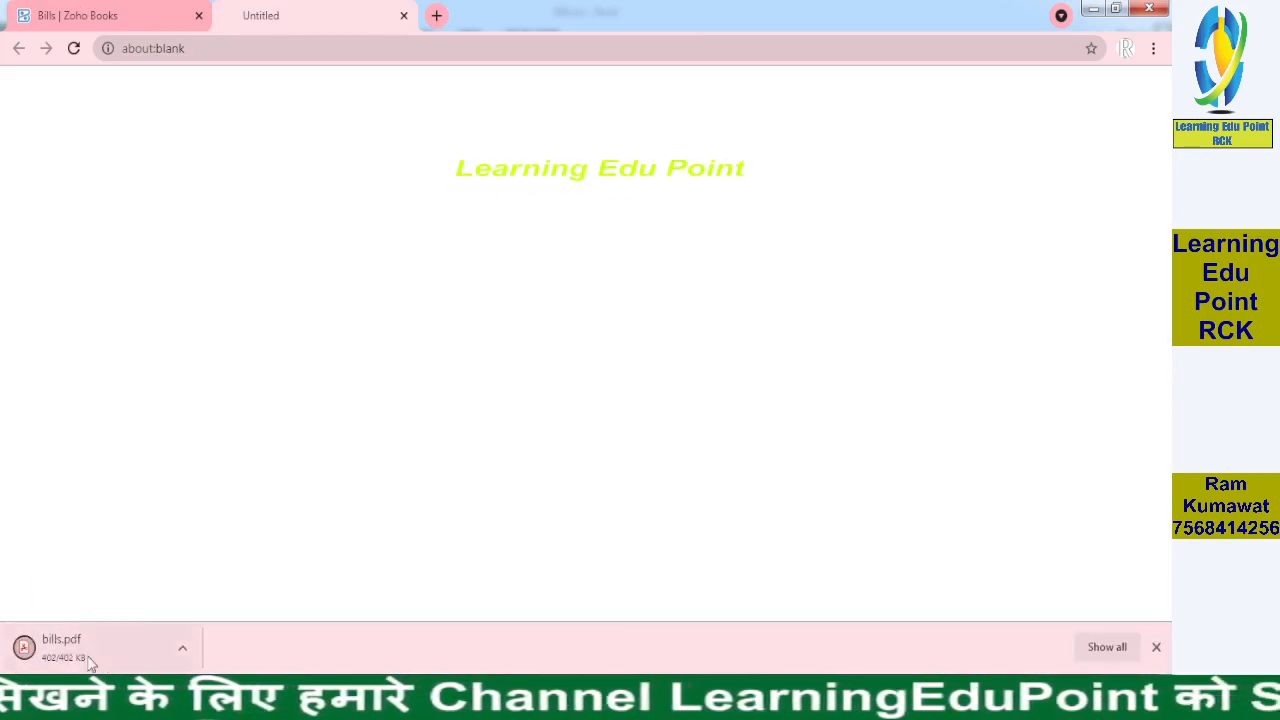
click(62, 645)
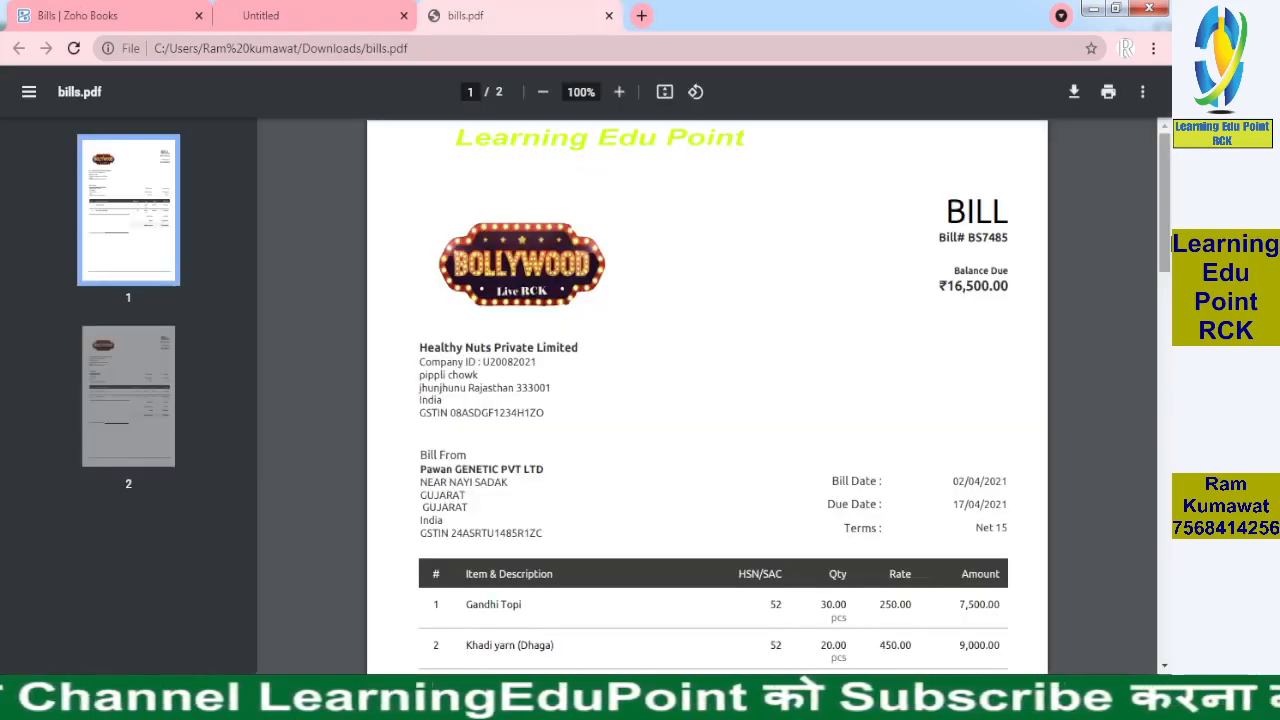
- Switch to sample_billpayments.csv in Excel and set the Amount of the Pawan GENETIC PVT LTD payment to 16500, matching bill BS7485 in bills.pdf
scroll(790, 343, down, 3)
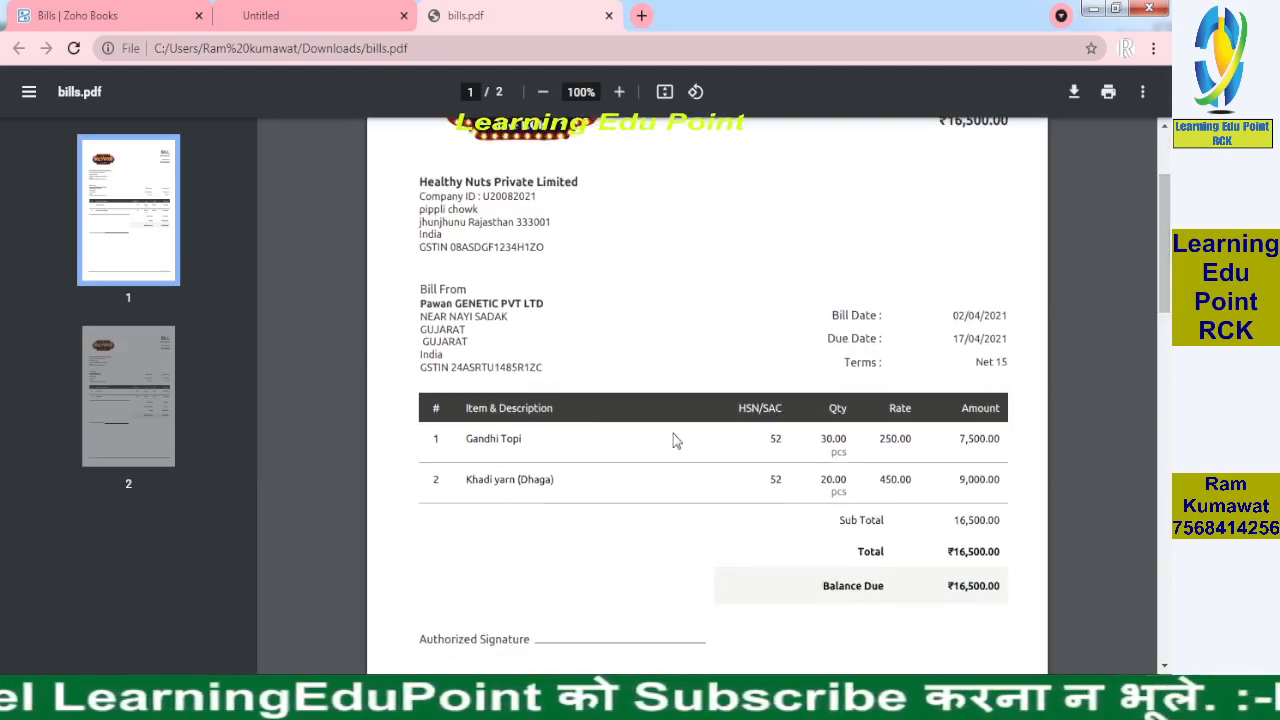
mouse_move(537, 642)
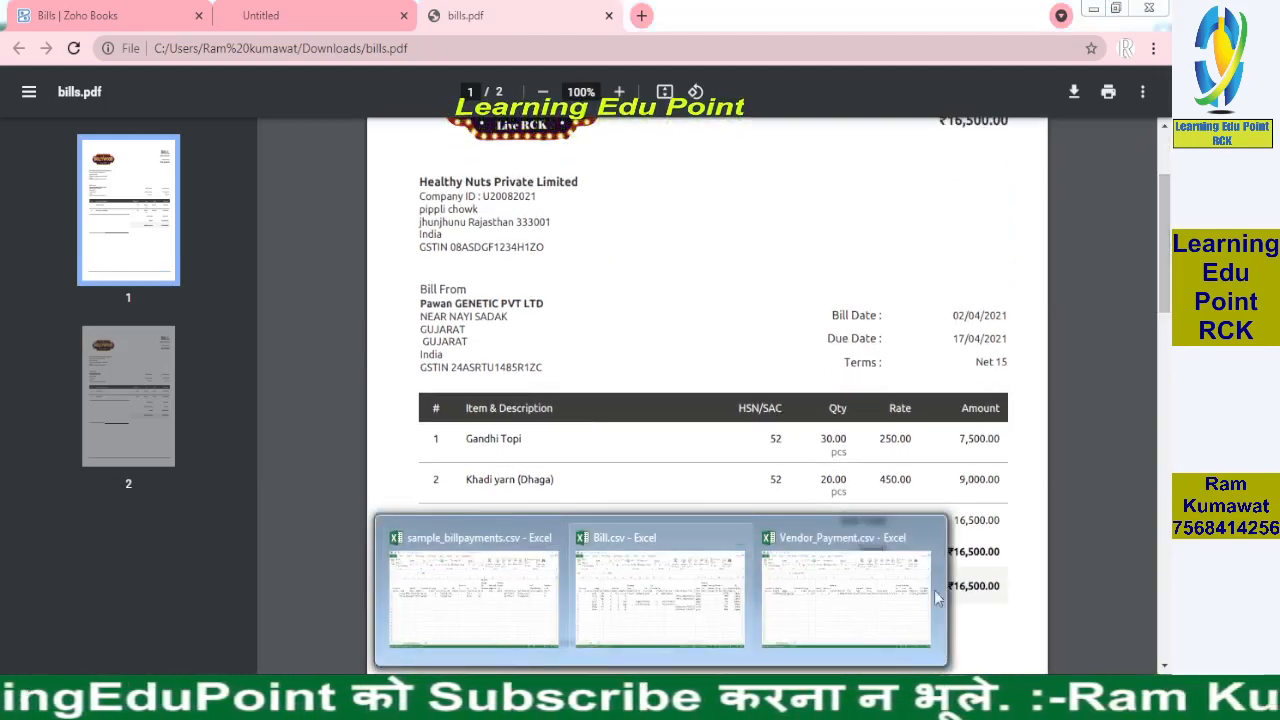
click(508, 594)
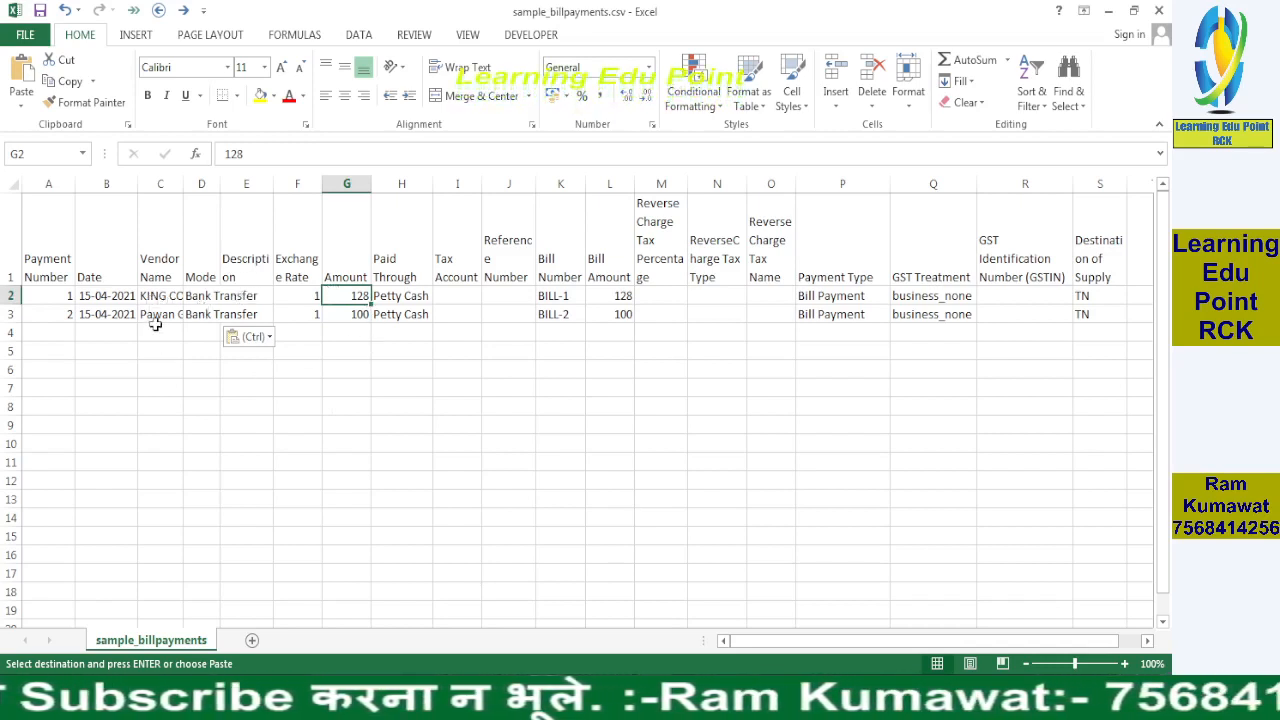
click(332, 315)
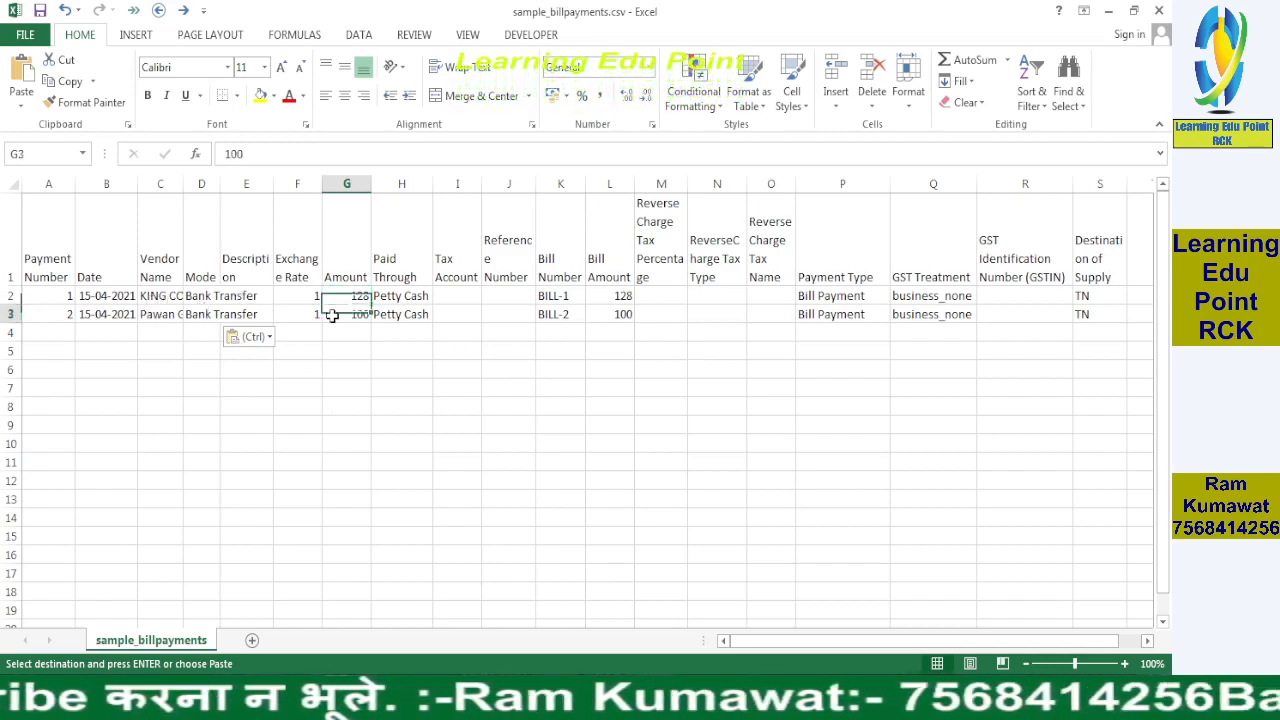
key(alt+Tab)
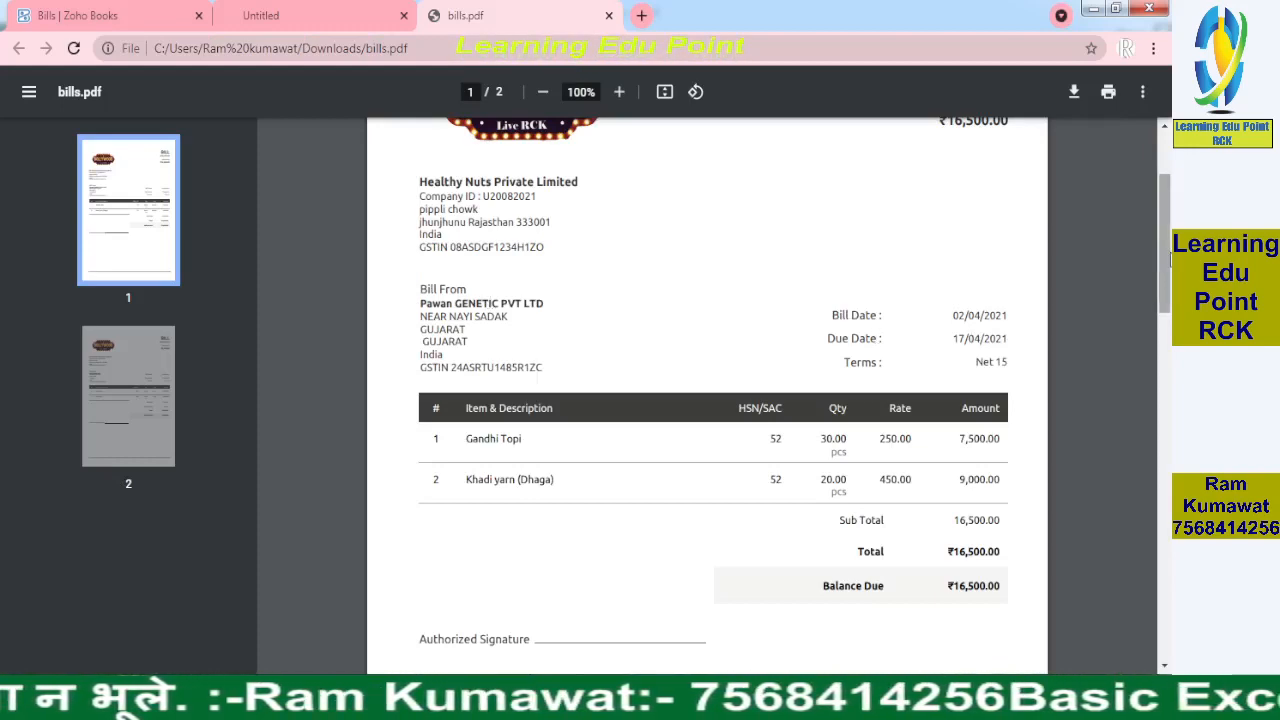
drag(1158, 255, 1160, 512)
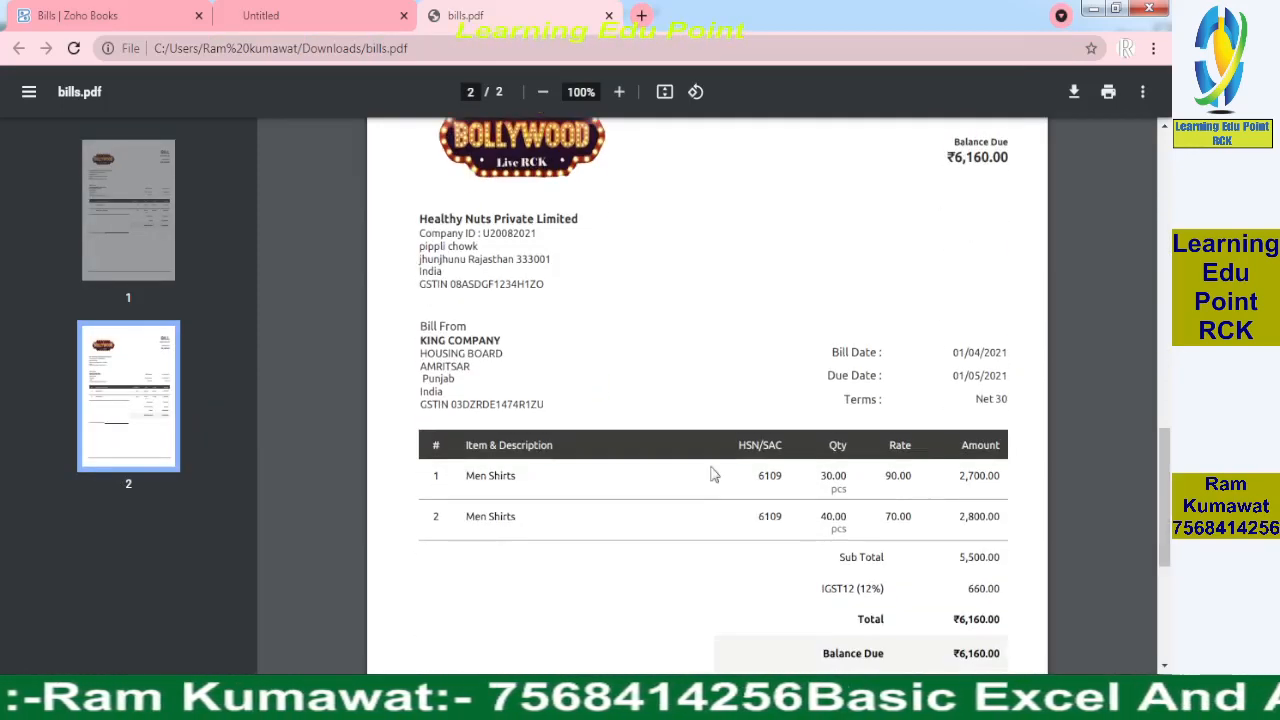
key(alt+Tab)
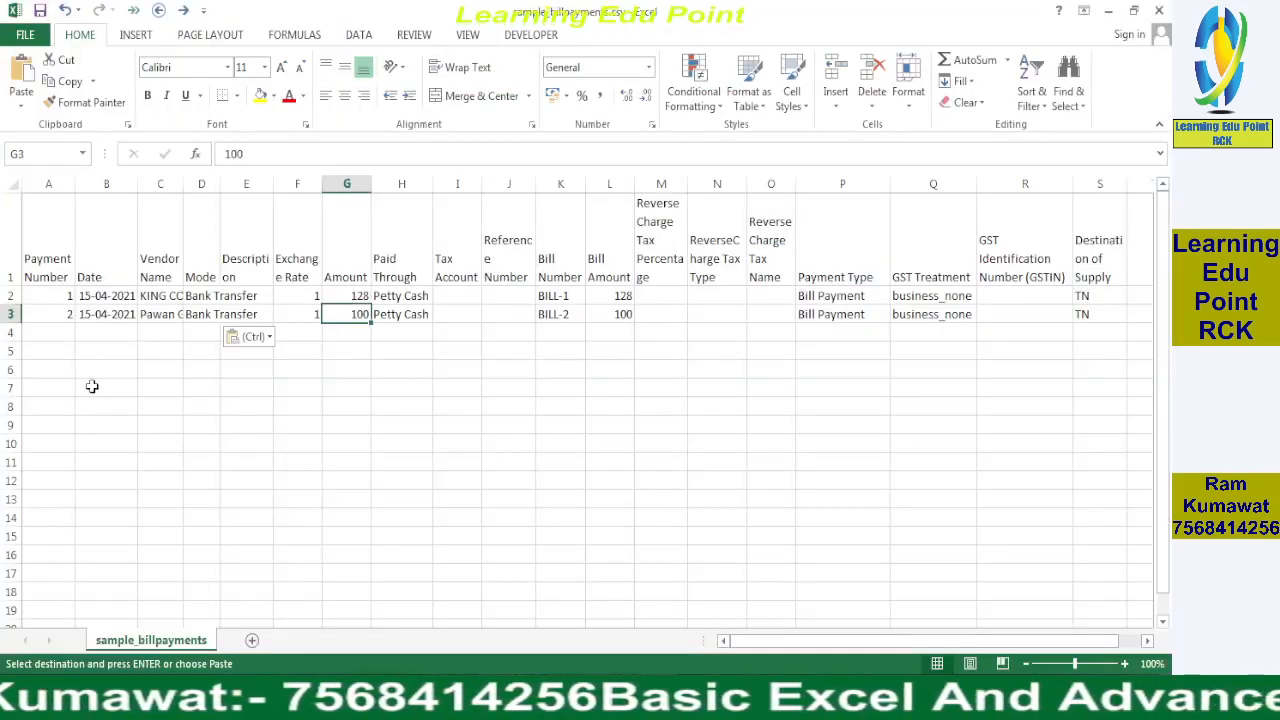
key(alt+Tab)
scroll(605, 426, up, 12)
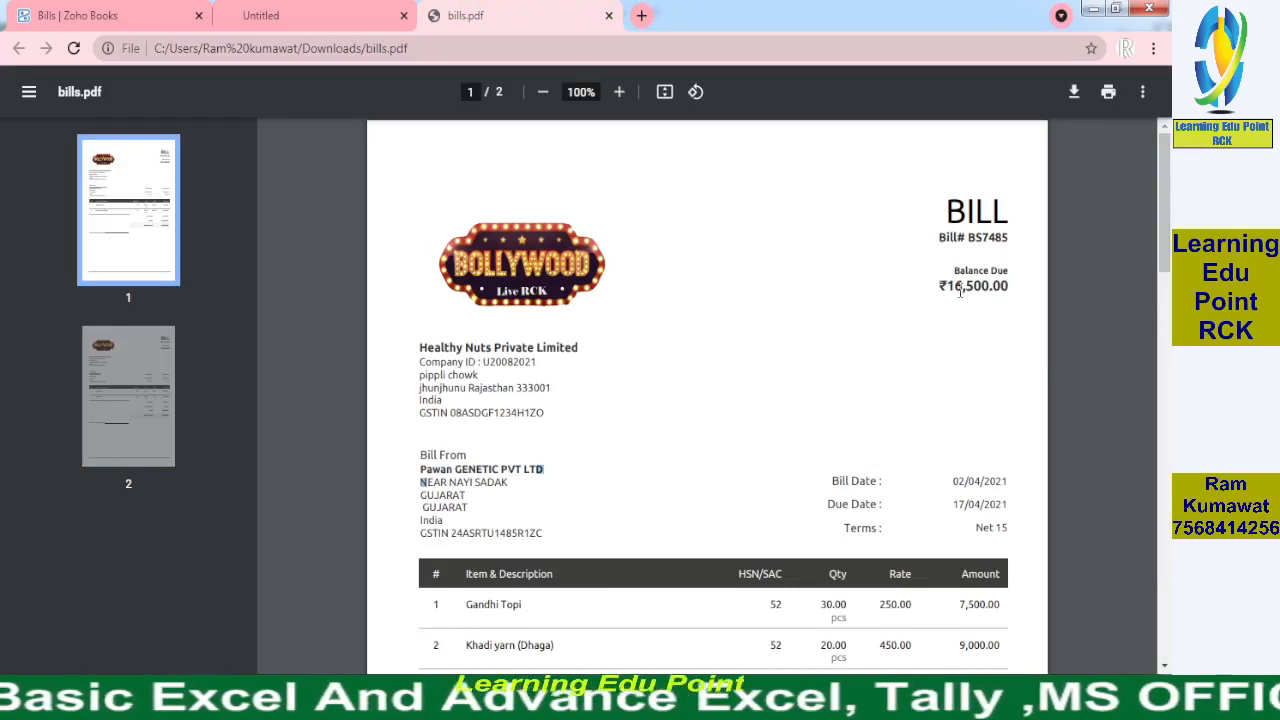
key(alt+Tab)
text(16)
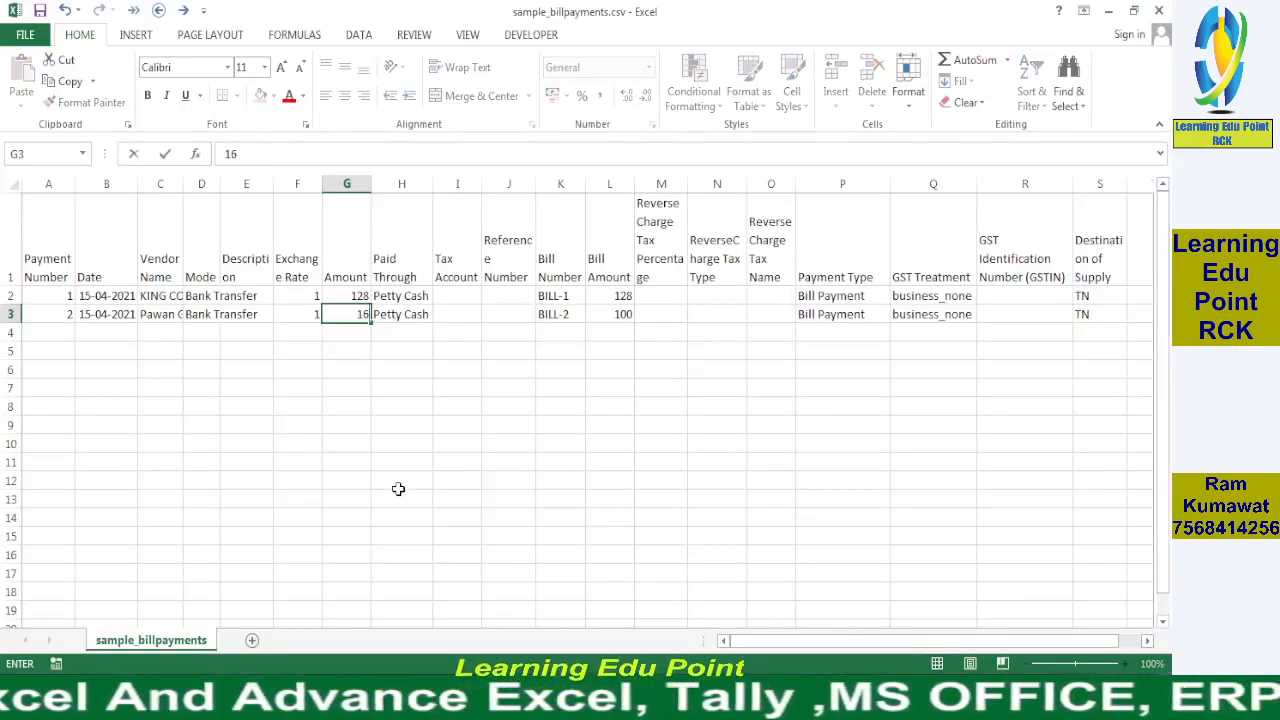
key(alt+Tab)
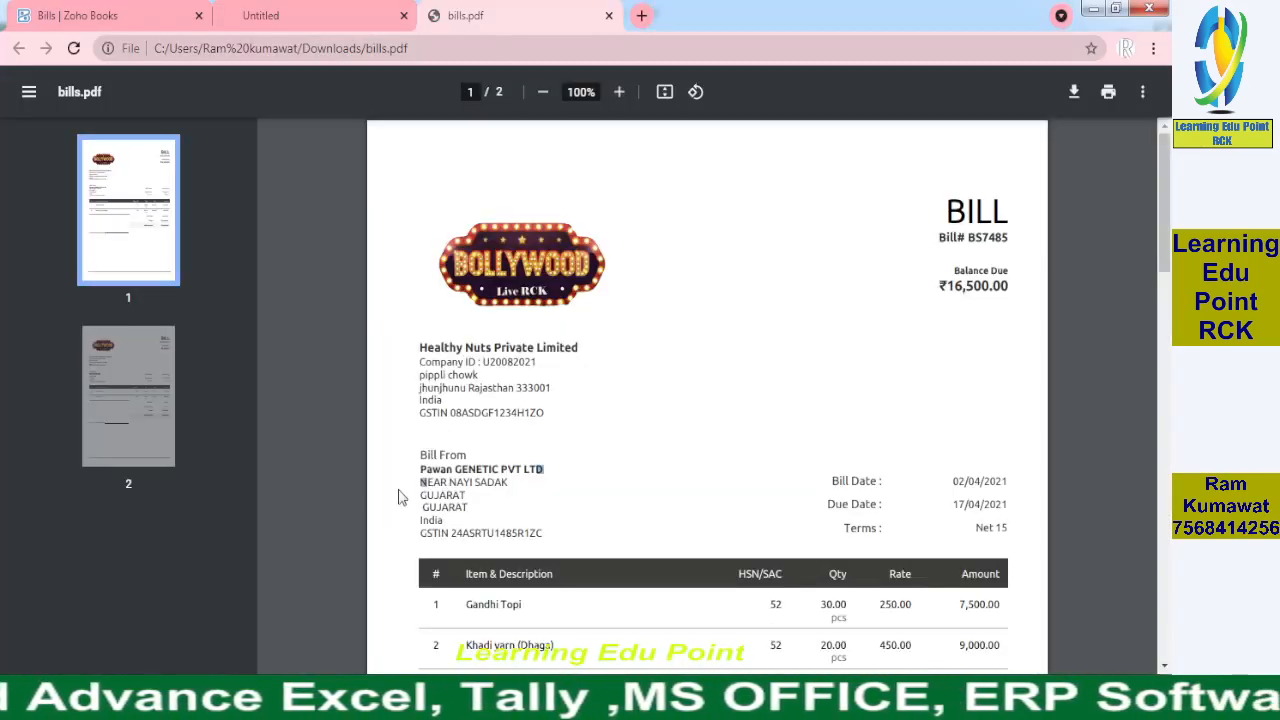
drag(1167, 200, 1167, 245)
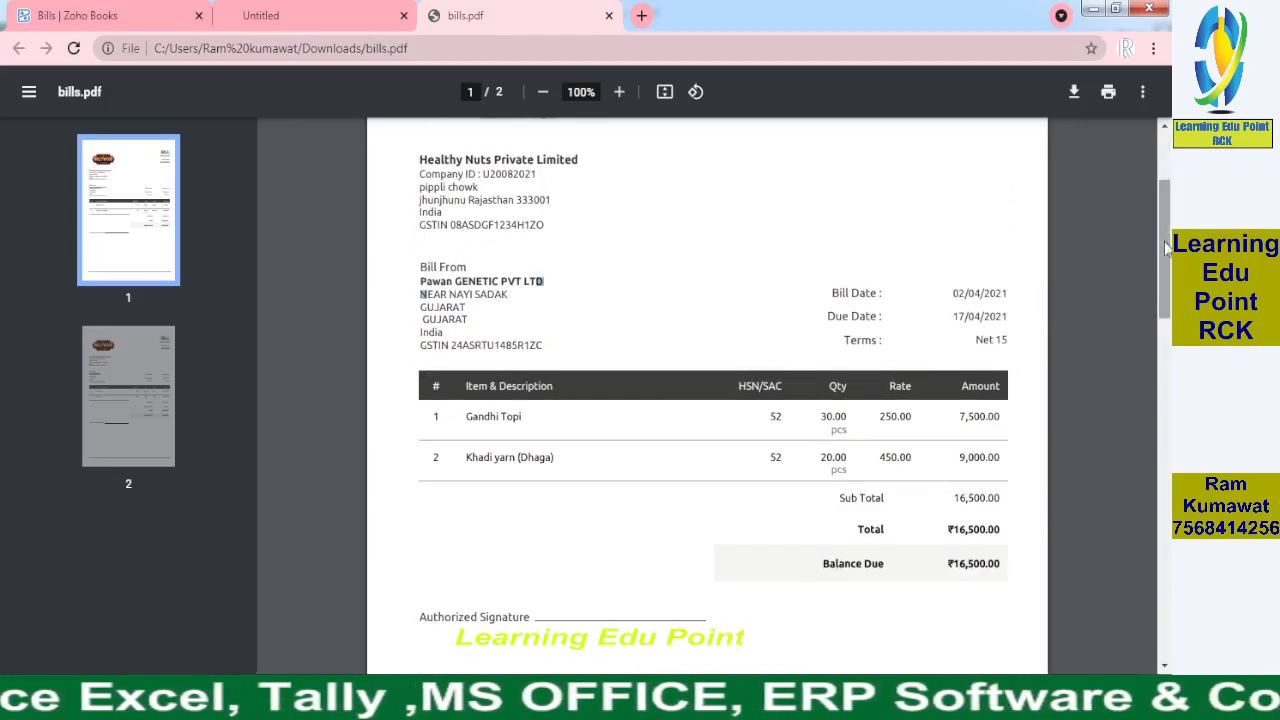
key(alt+Tab)
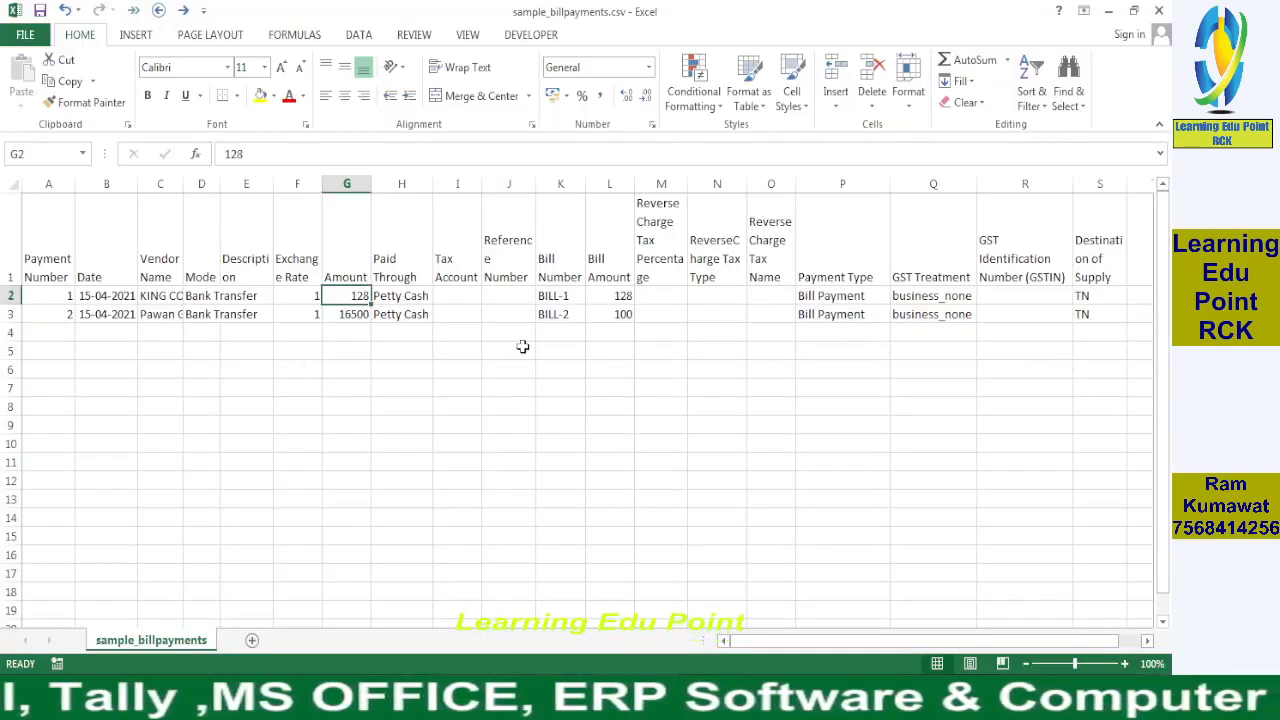
- Set the Amount of the KING COMPANY payment to 6160, matching its bill in bills.pdf
key(alt+Tab)
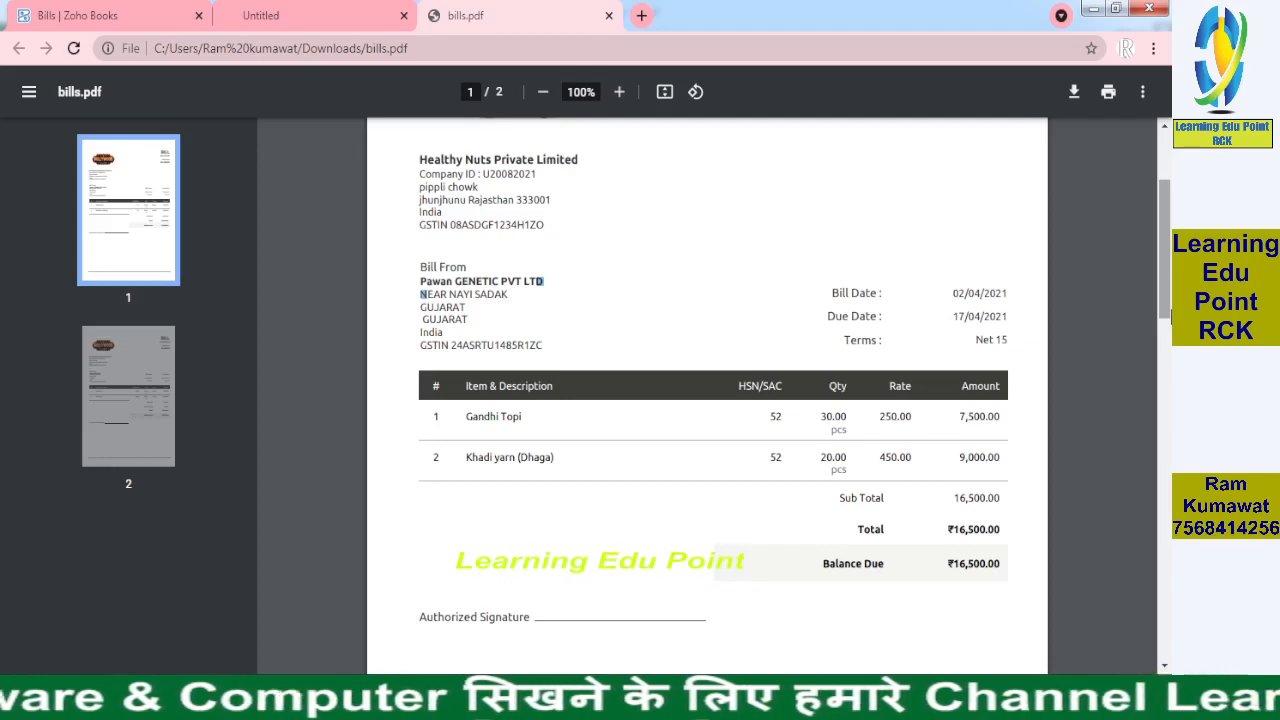
drag(1162, 255, 1154, 494)
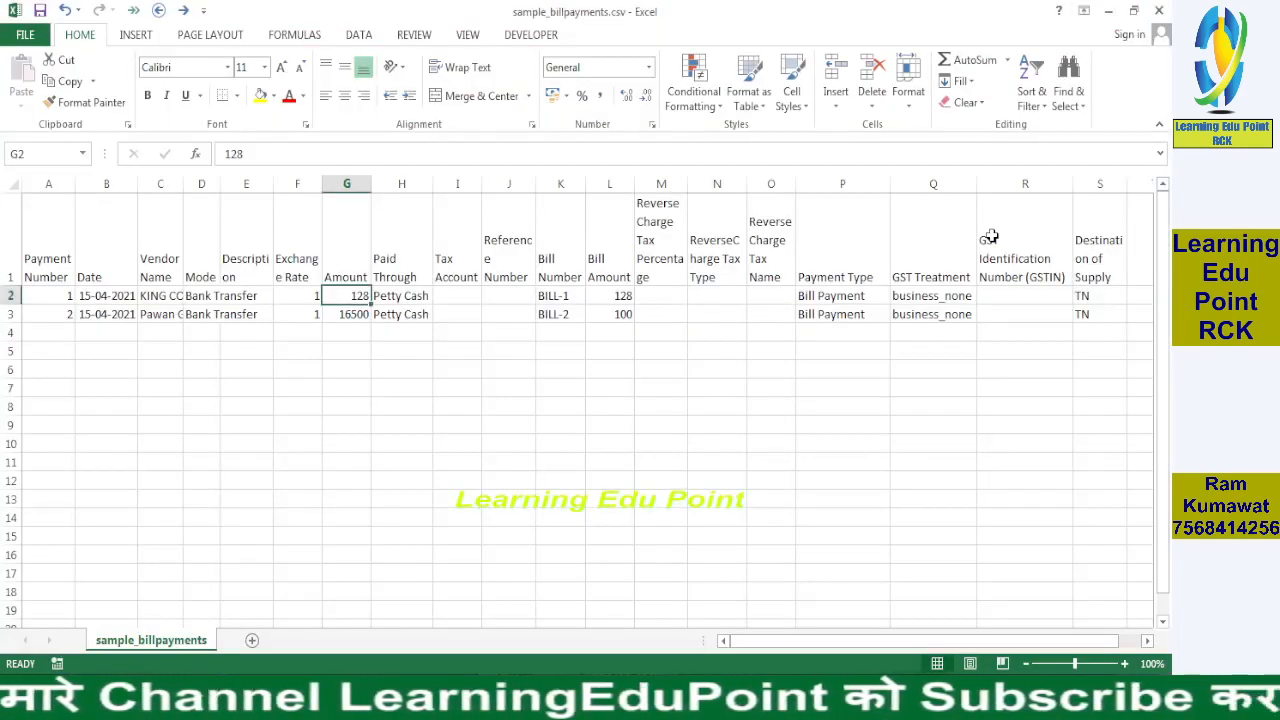
text(6160)
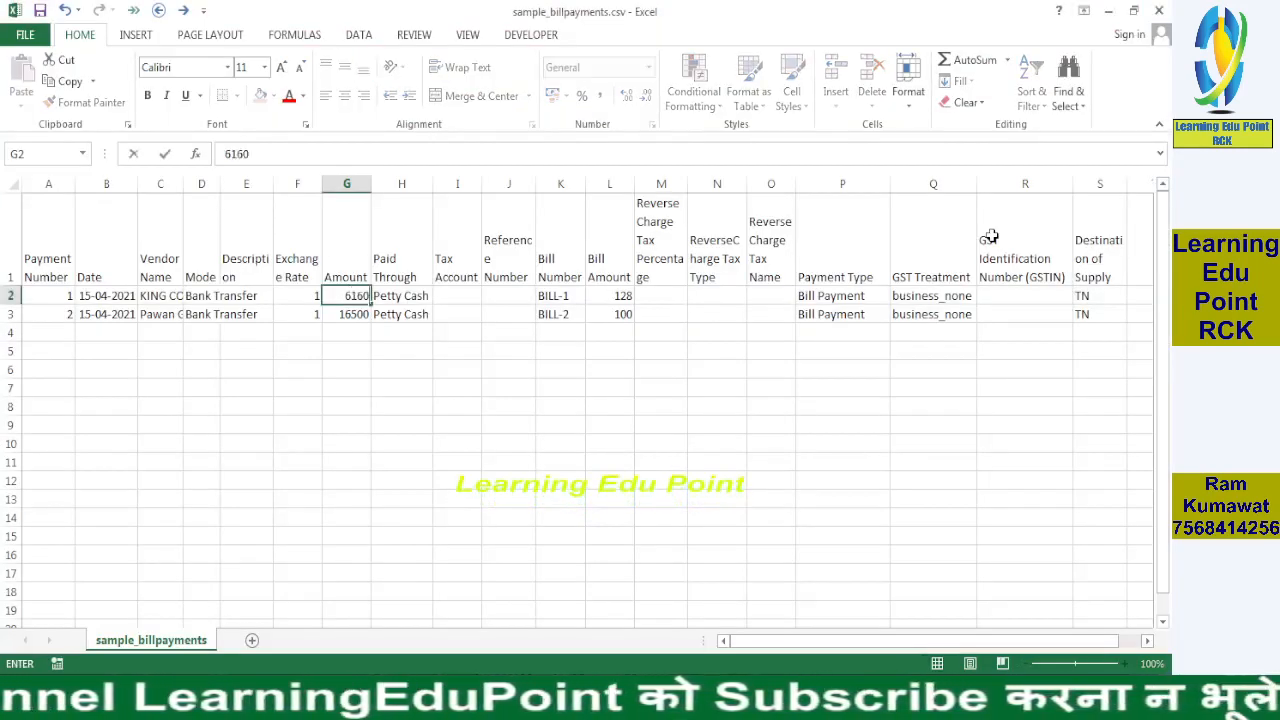
key(Tab)
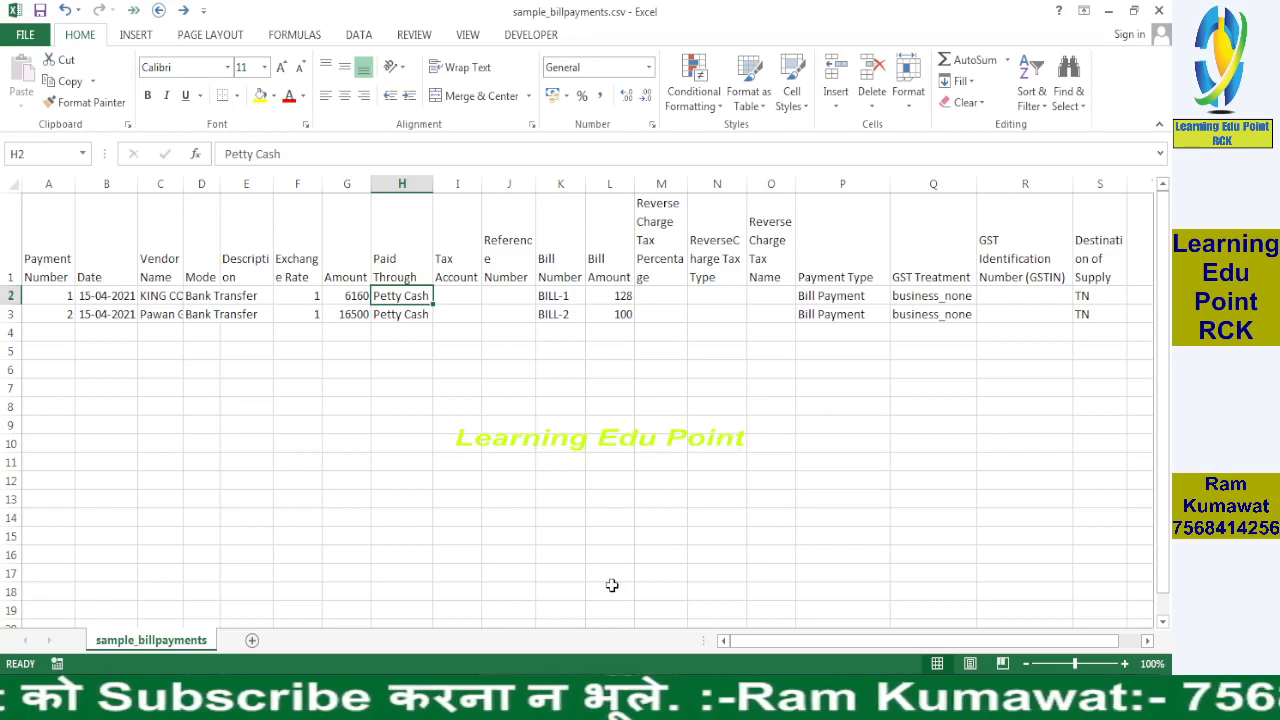
- Switch to Vendor_Payment.csv and go through its payment row to locate the Paid Through column
click(661, 697)
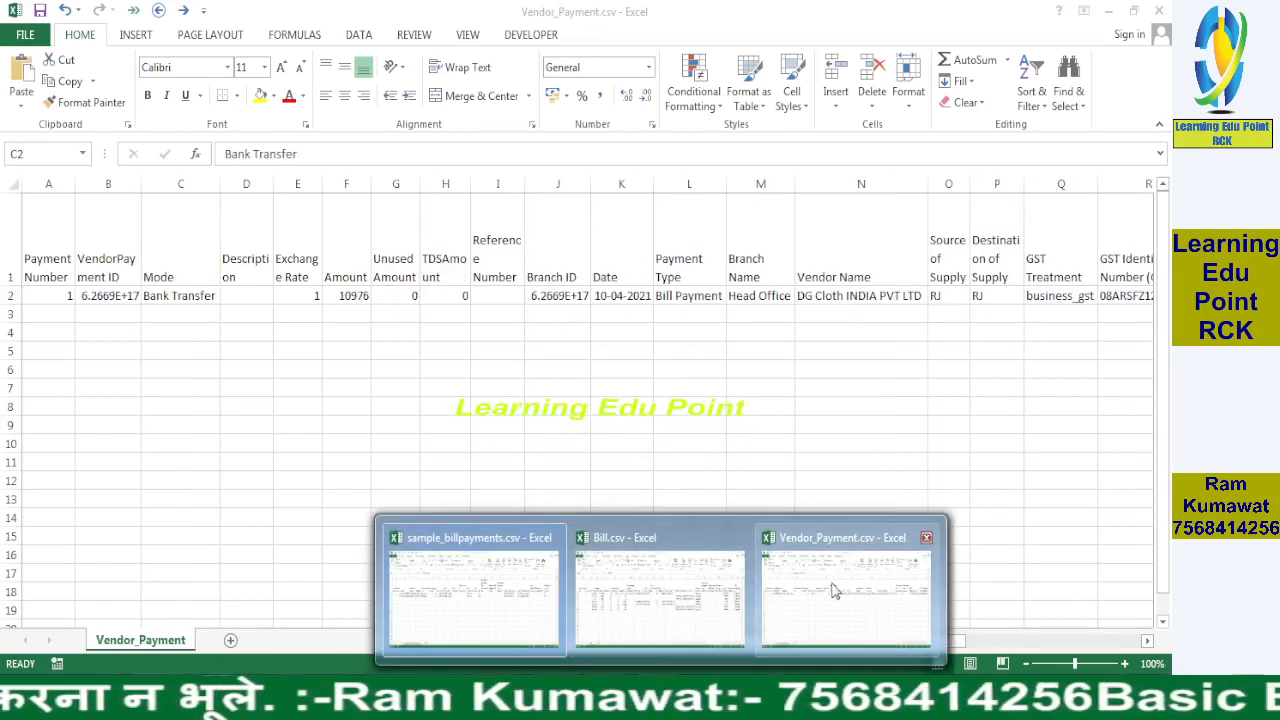
click(828, 594)
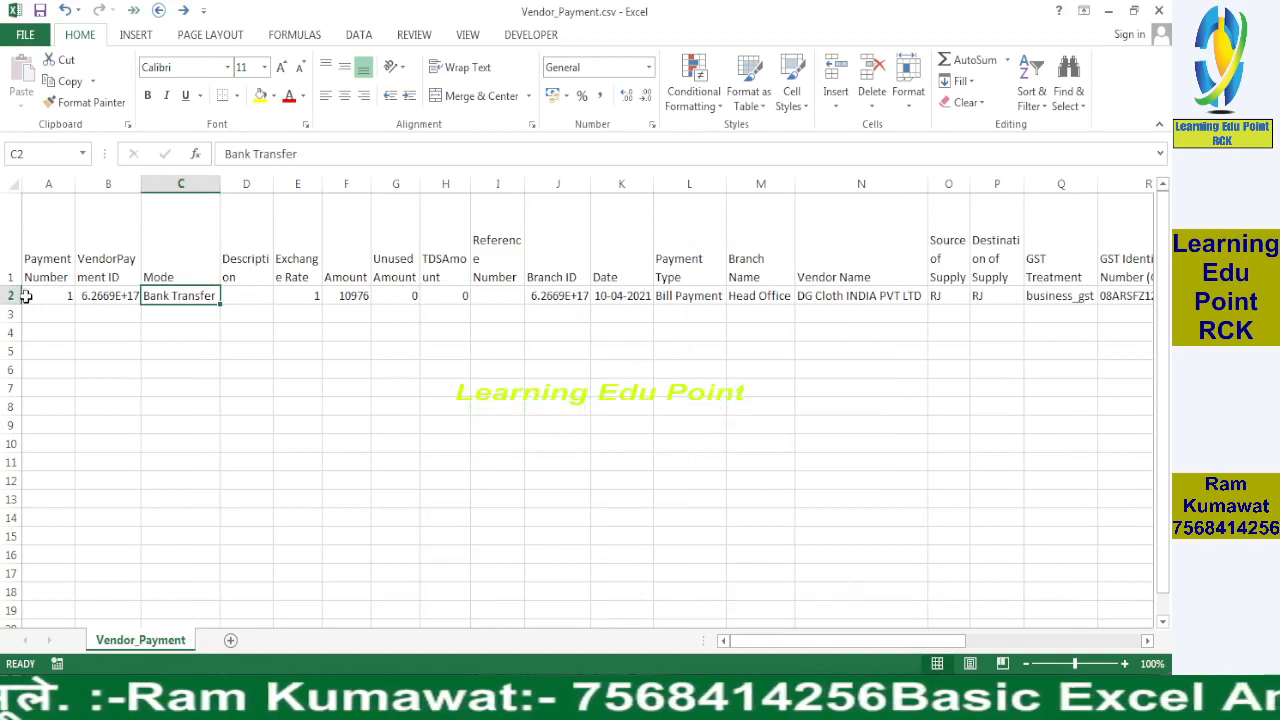
click(14, 183)
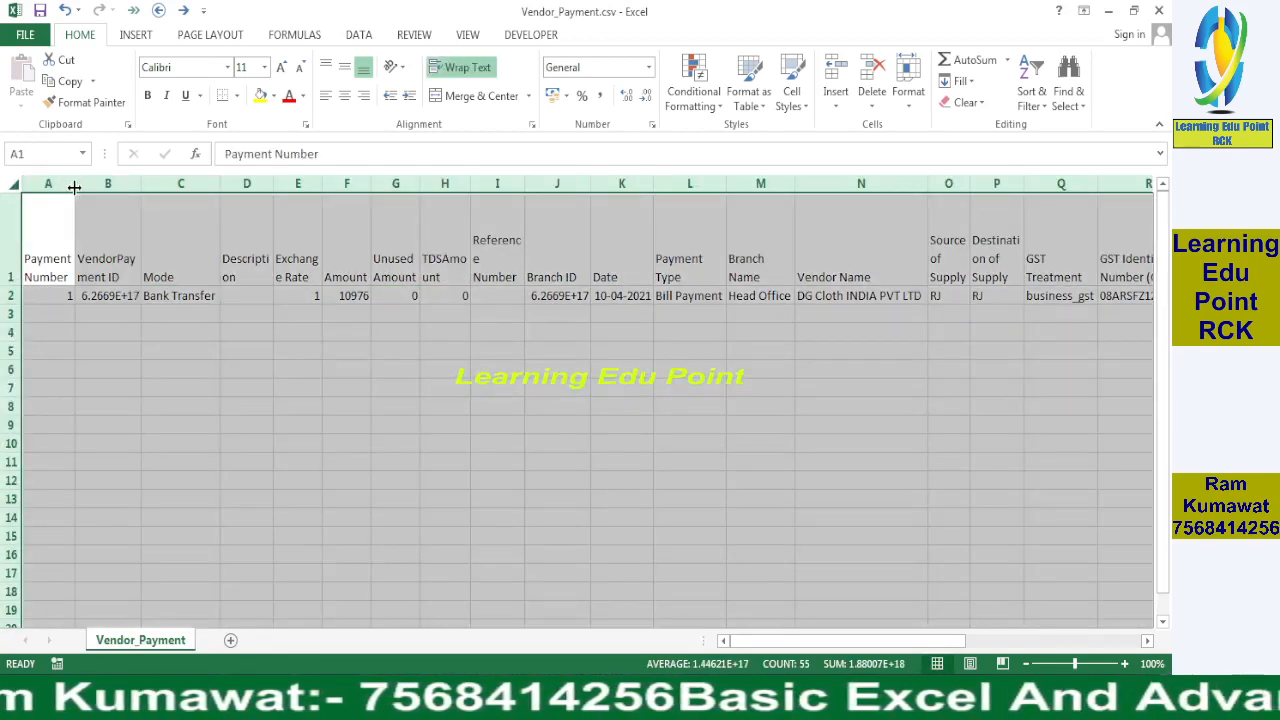
click(251, 296)
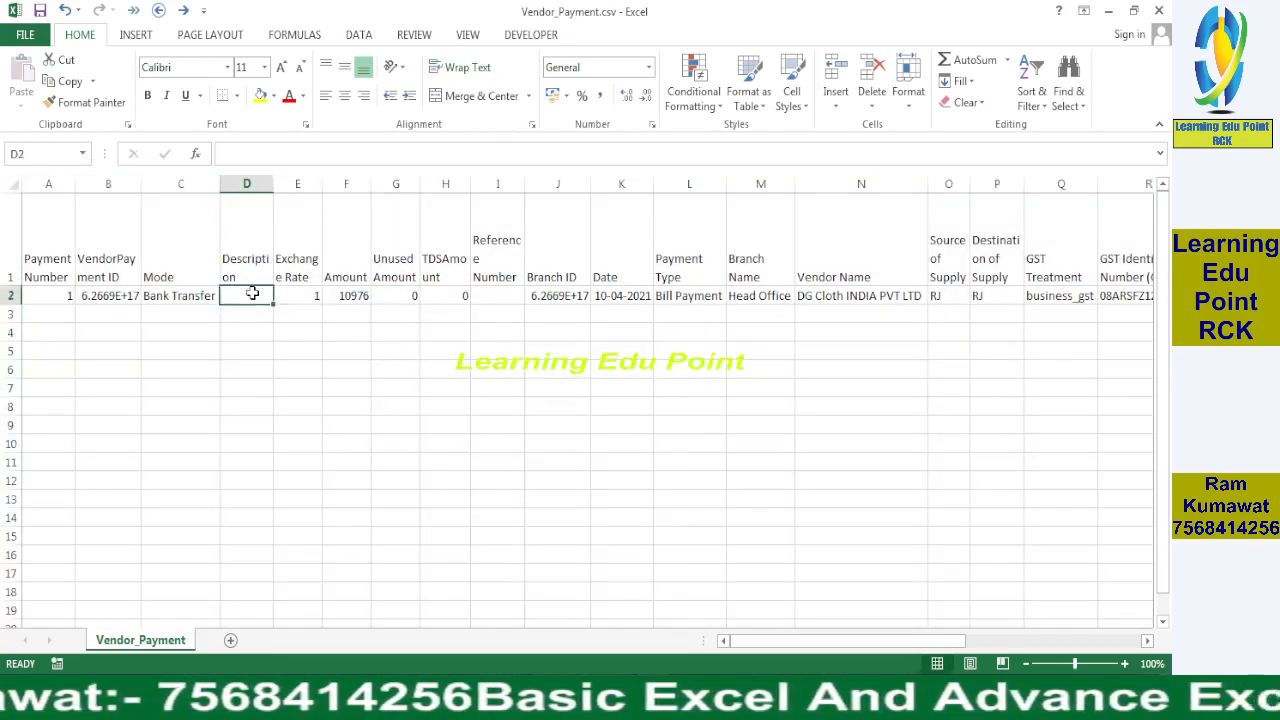
key(Right)
key(Right)
key(Right)
key(Right)
key(Right)
key(Right)
key(Right)
key(Right)
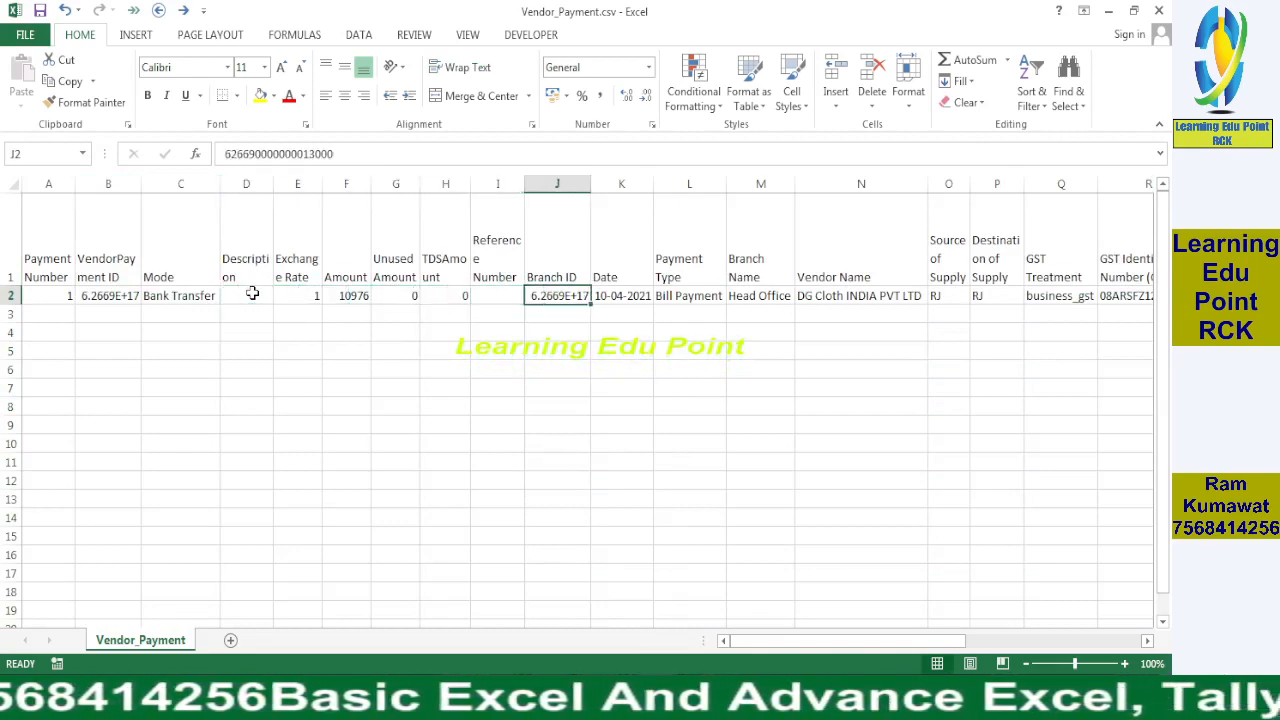
key(Right)
key(Right)
key(Right)
key(Right)
key(Right)
key(Right)
key(Right)
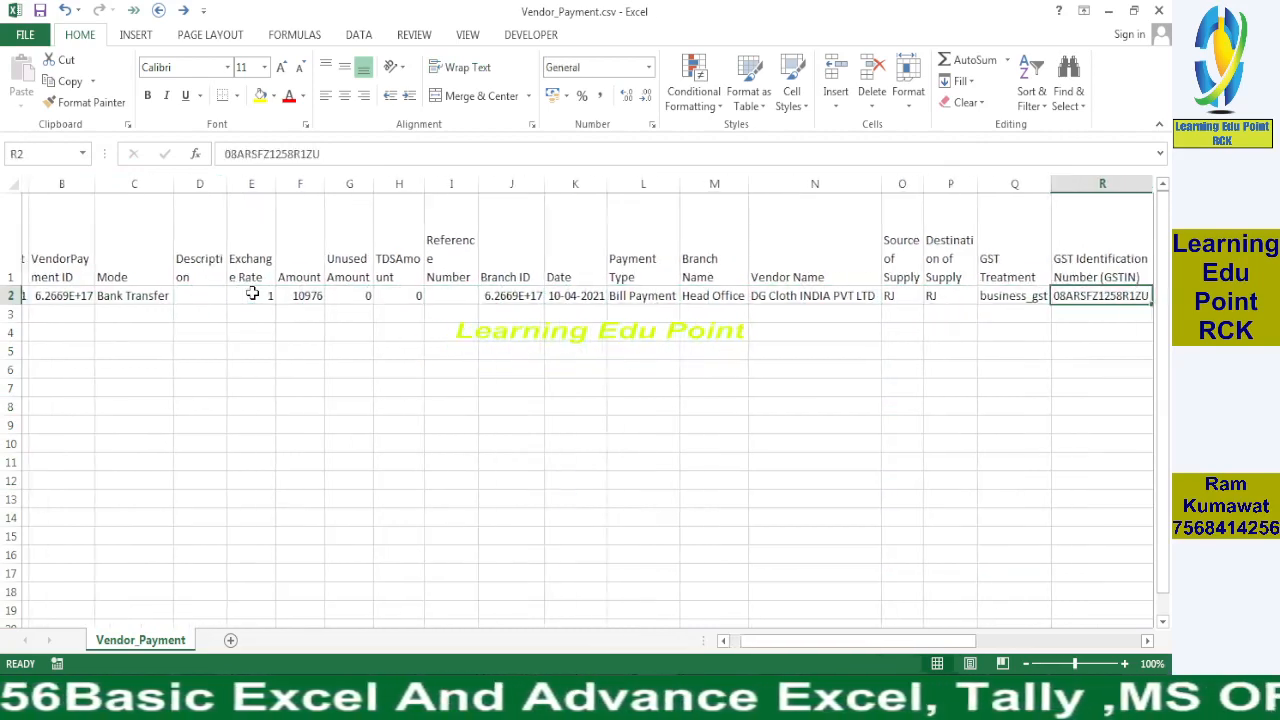
key(Right)
key(Right)
key(Left)
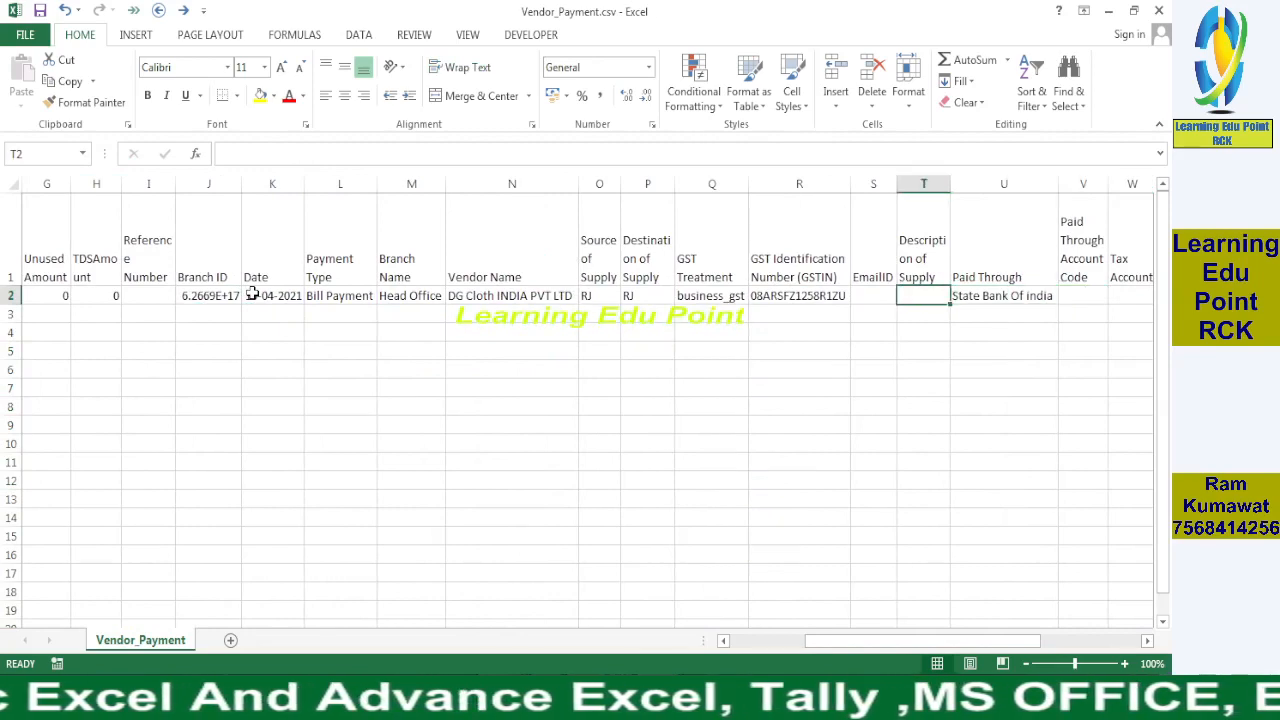
key(Right)
key(Up)
- Copy State Bank Of india from Vendor_Payment.csv into the Paid Through cells of both payments in sample_billpayments.csv
key(ctrl+Tab)
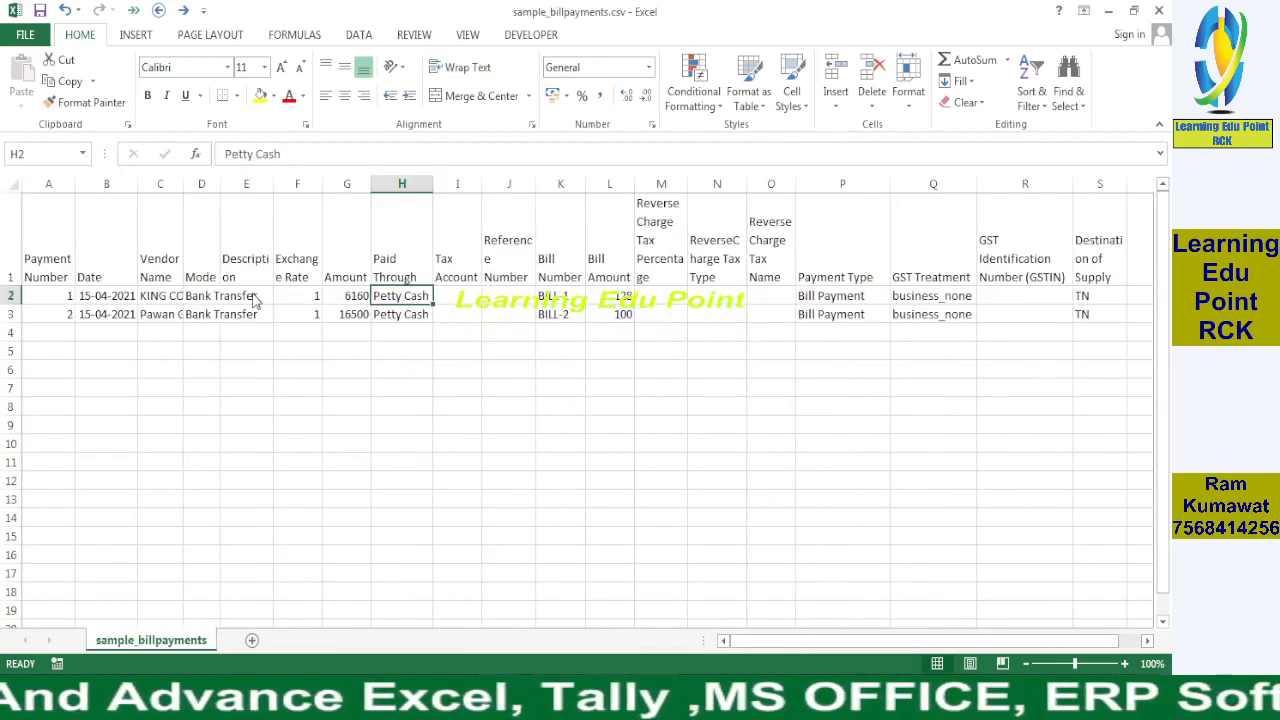
key(Up)
key(Down)
key(ctrl+Tab)
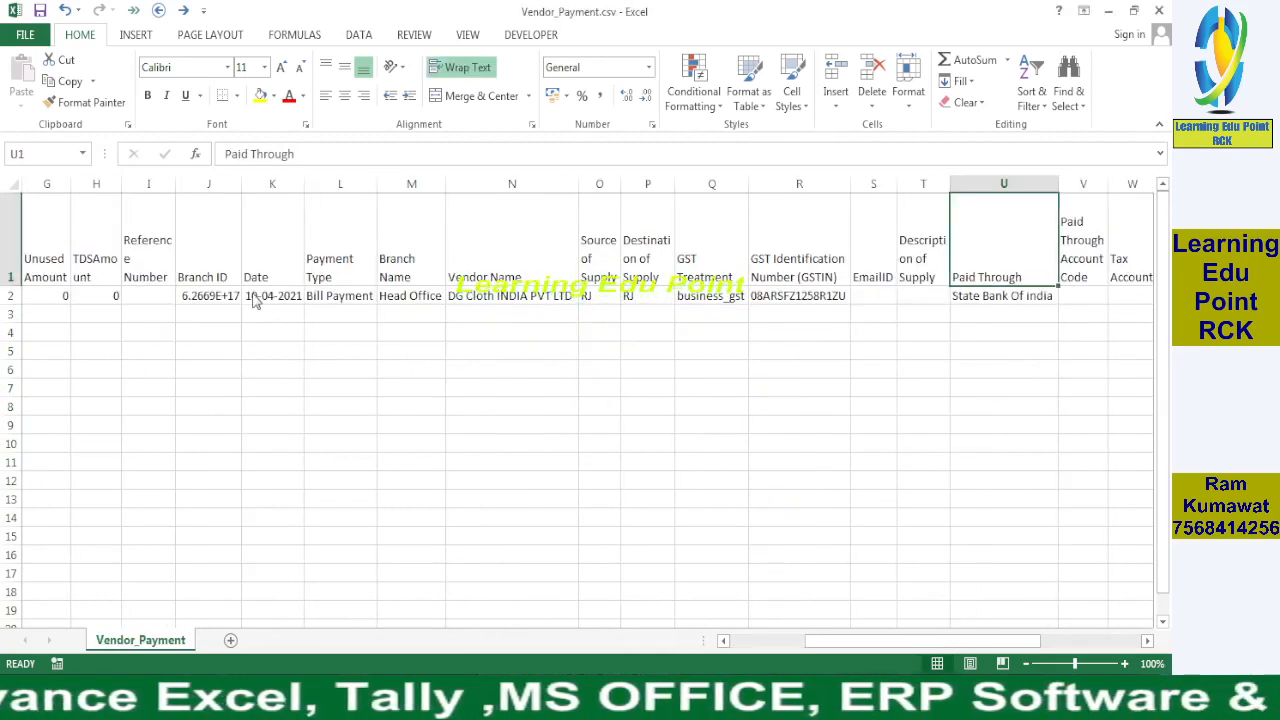
key(Down)
key(ctrl+c)
key(ctrl+Tab)
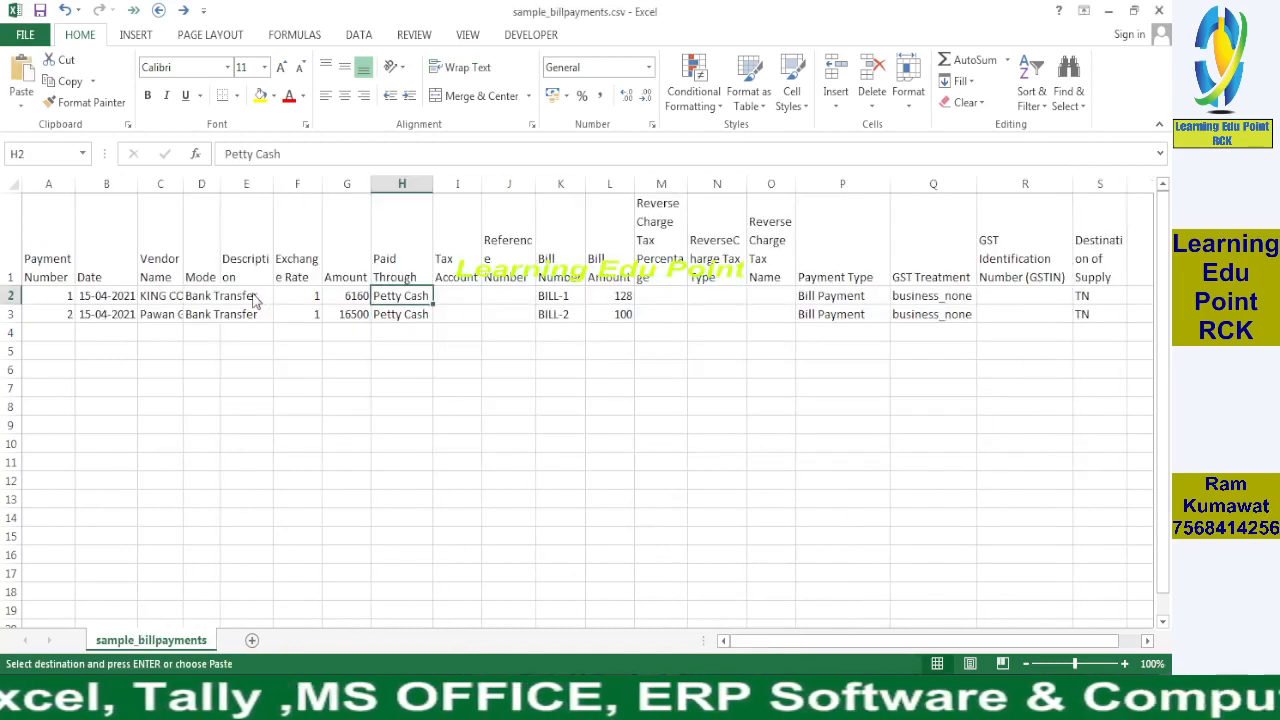
key(shift+Down)
key(ctrl+v)
key(Escape)
- Search Vendor_Payment.csv for the heading Bill Number and go to the entry beneath it to check the bill number format
key(Right)
key(Right)
key(Right)
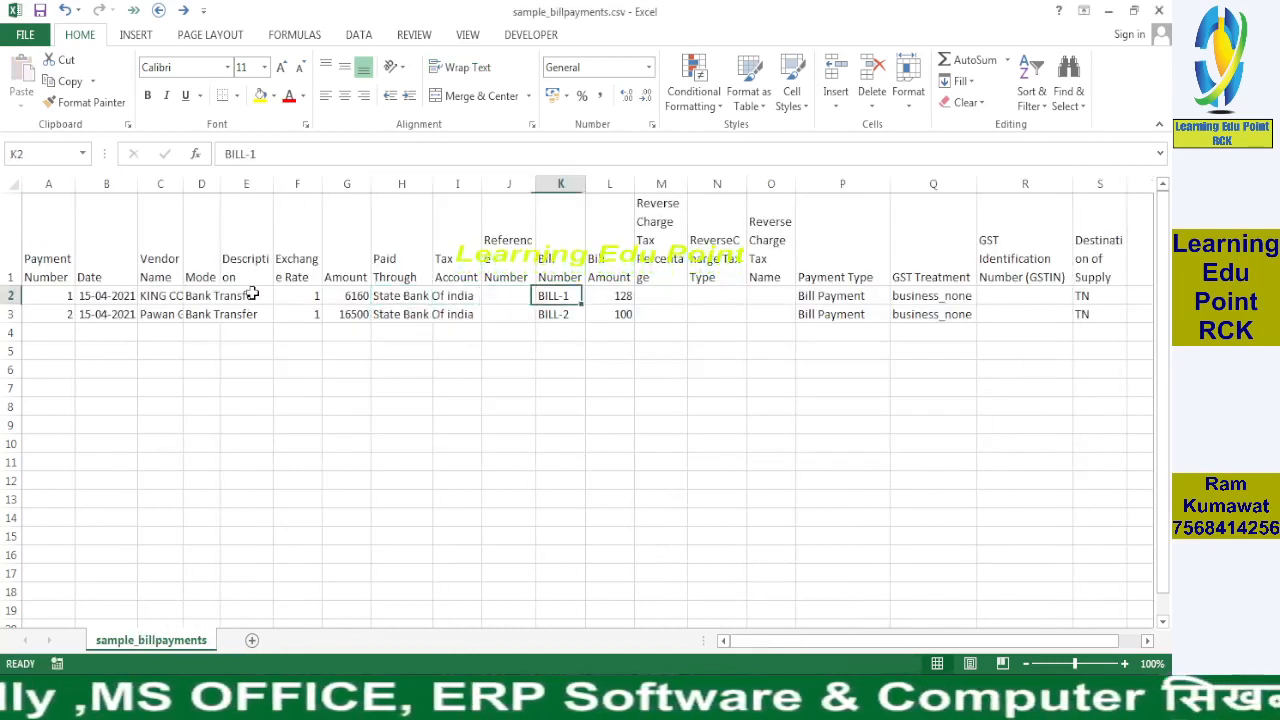
key(Up)
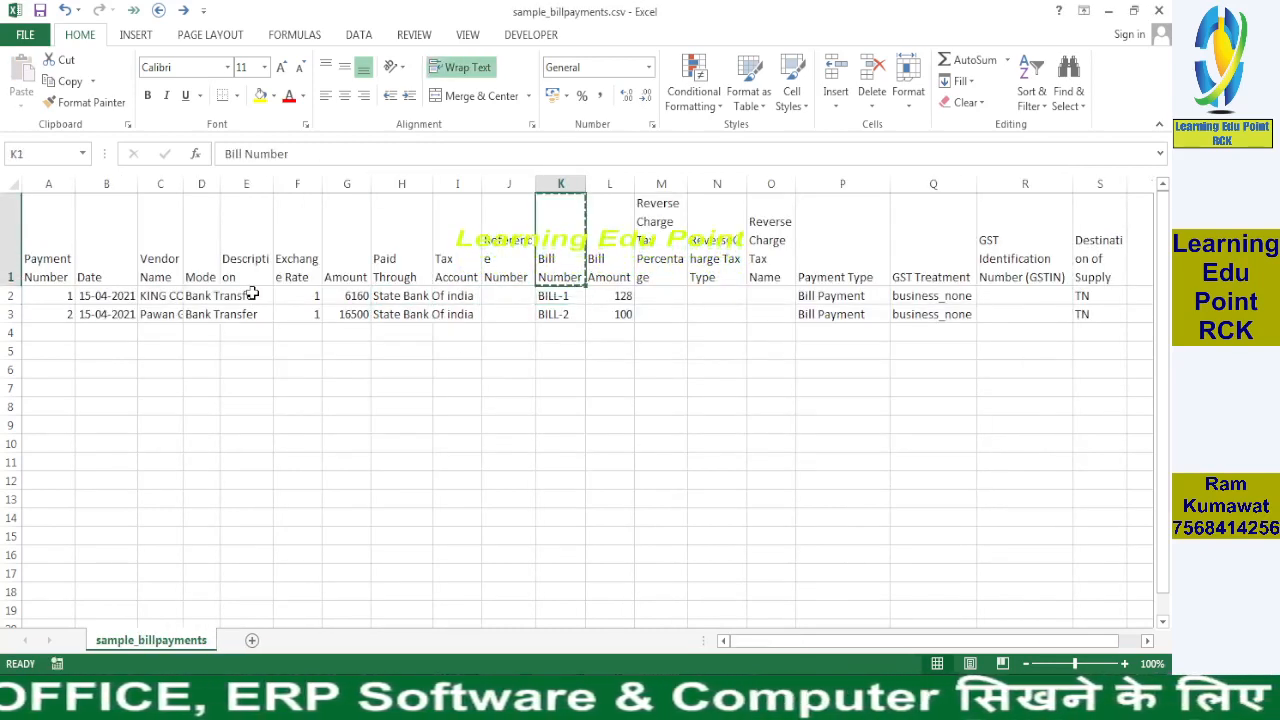
key(ctrl+Tab)
key(Down)
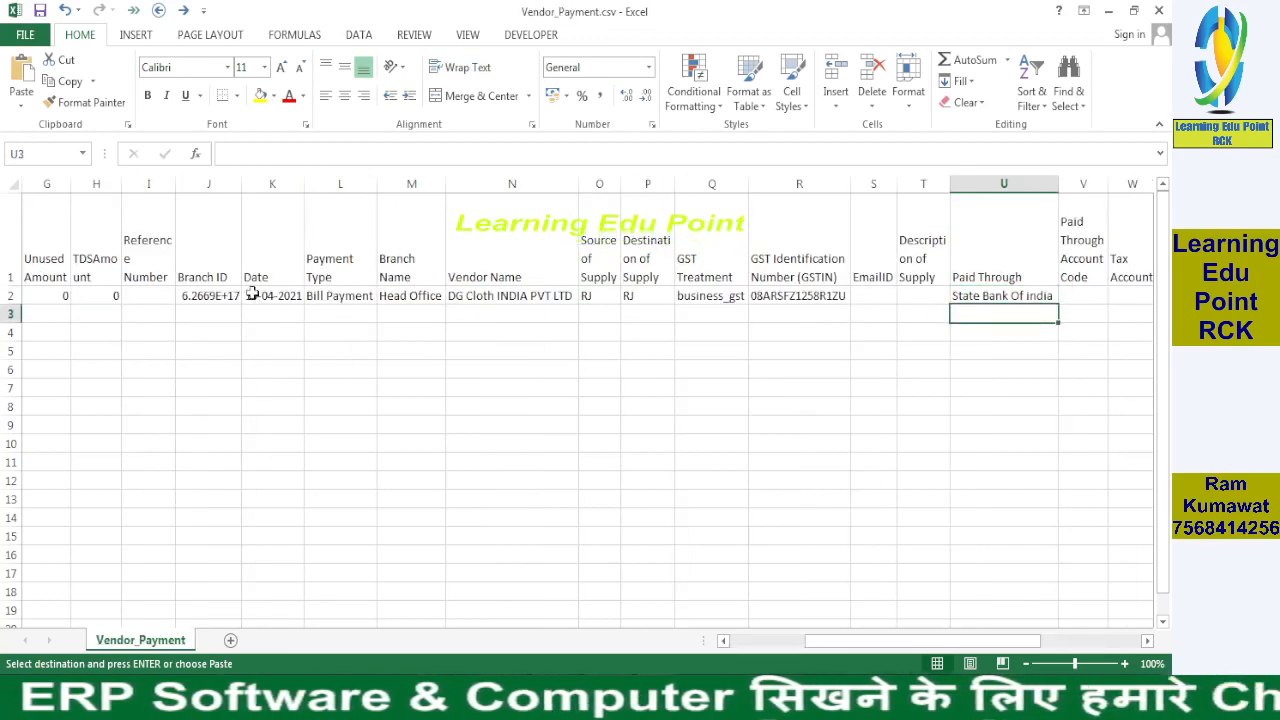
key(ctrl+f)
text(Bill Number)
key(Return)
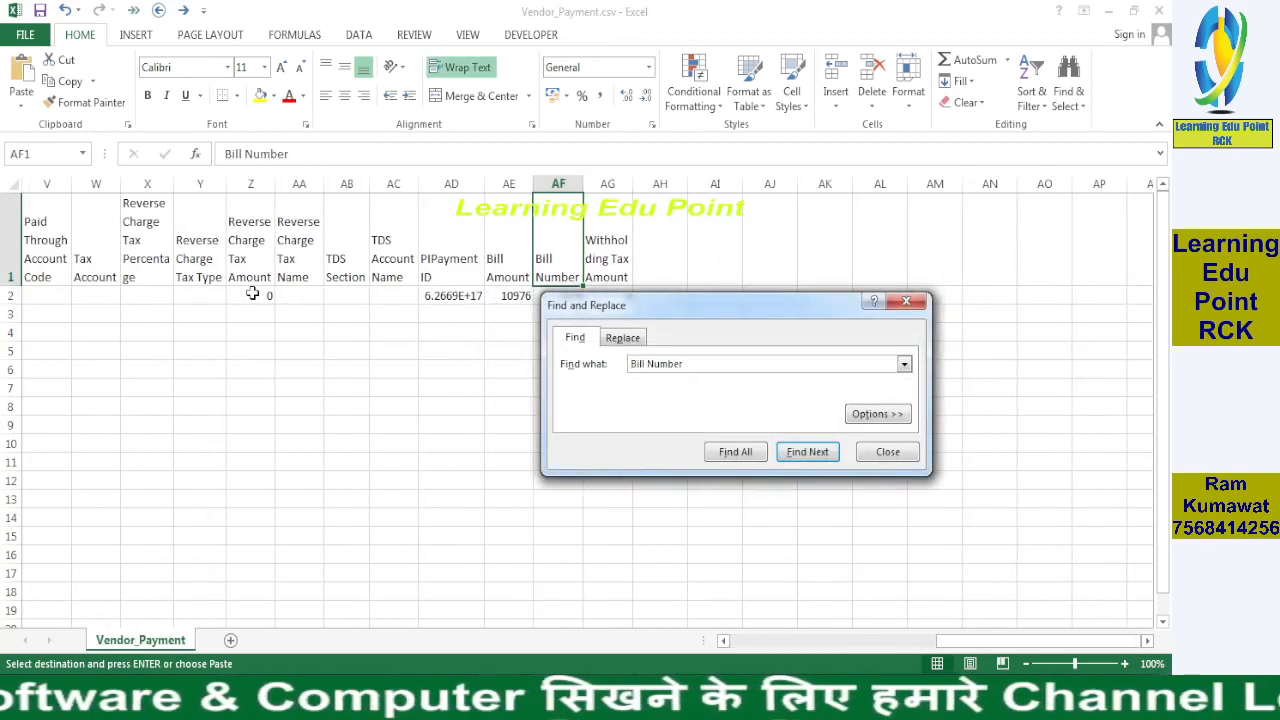
key(Escape)
key(Down)
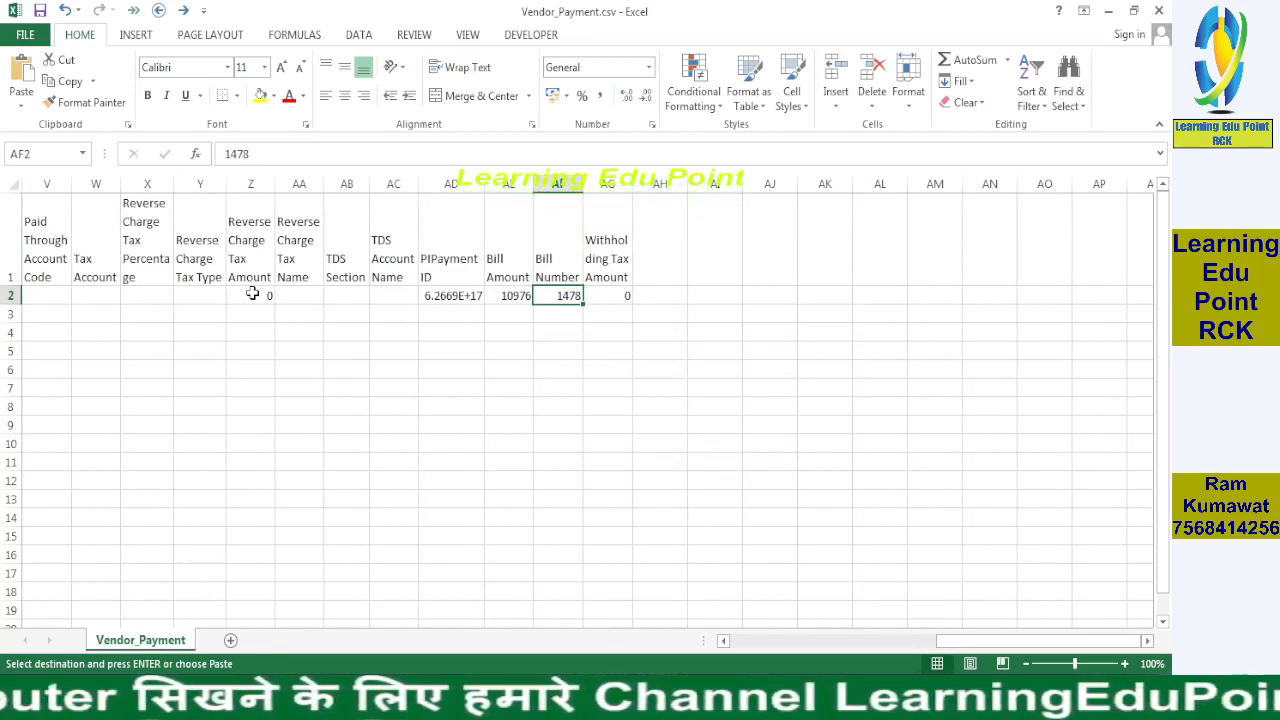
- Examine the payment row in Vendor_Payment.csv, from the reverse charge columns back to its start and on to Paid Through
click(252, 293)
key(Right)
key(Right)
key(Right)
key(Right)
key(Right)
key(Right)
key(Right)
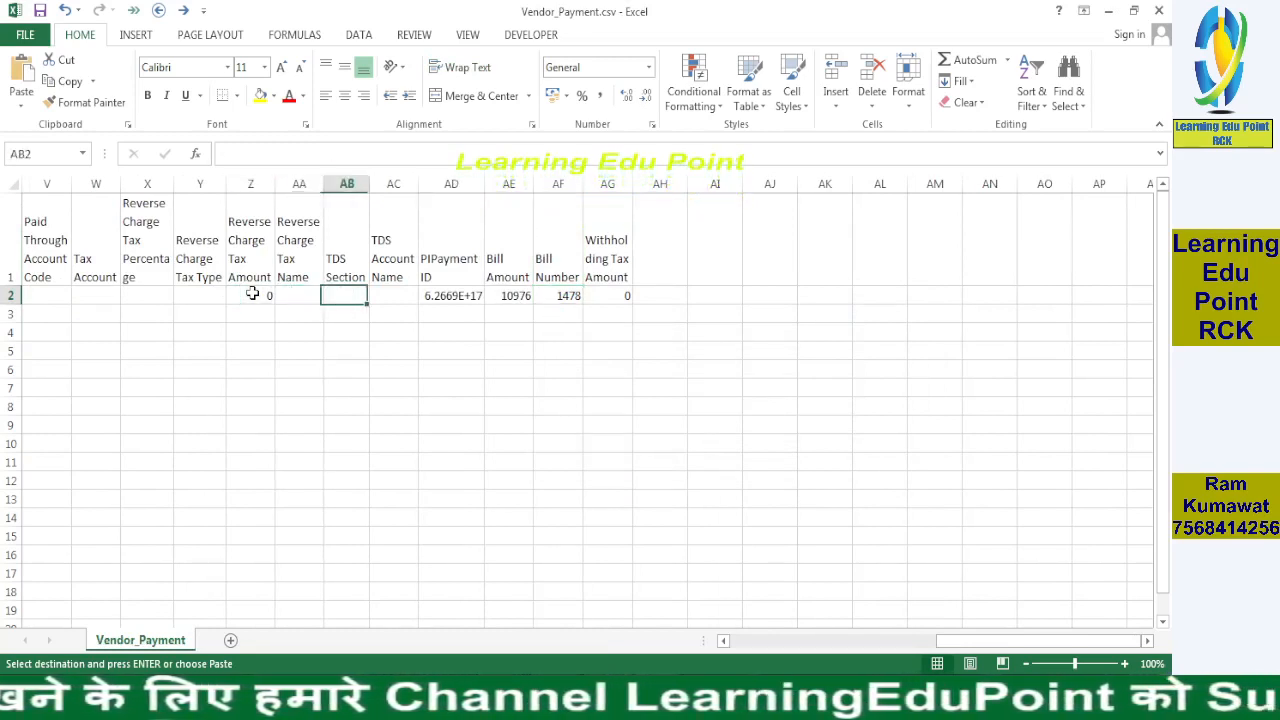
key(Left)
key(Left)
key(Left)
key(Home)
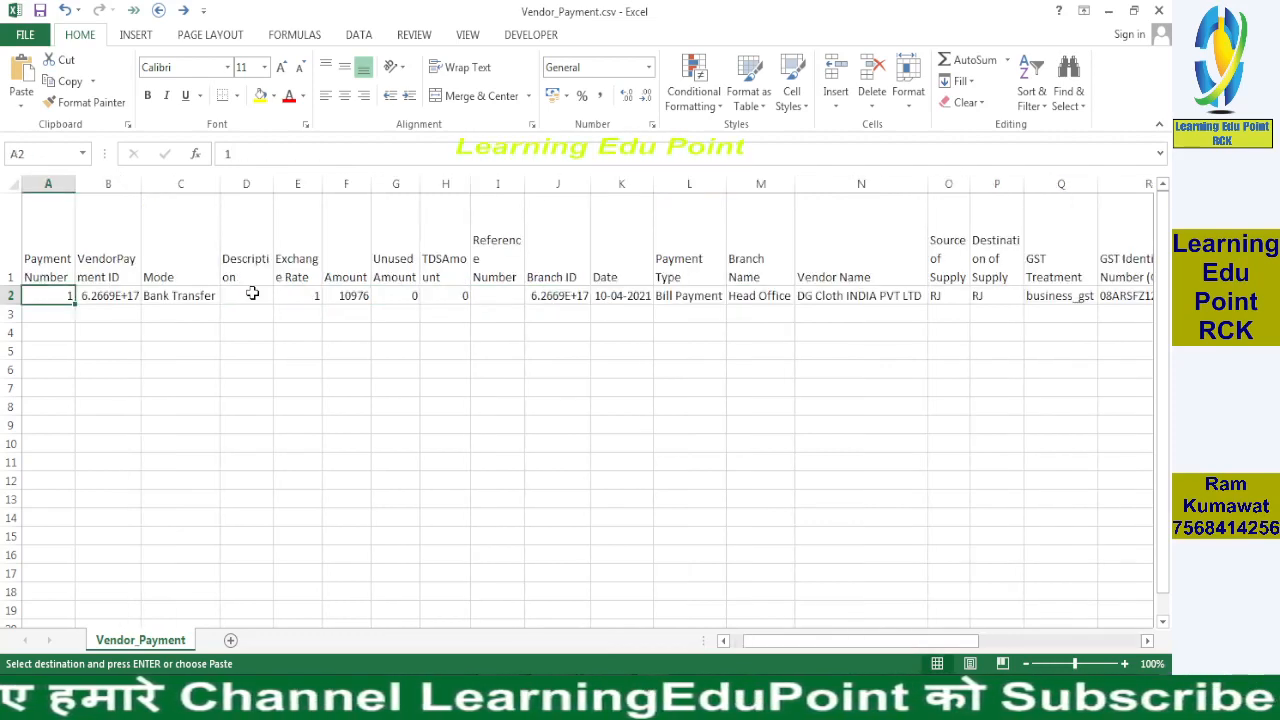
key(Right)
key(Right)
key(Right)
key(Right)
key(Right)
key(Right)
key(Right)
key(Right)
key(Right)
key(Right)
key(Right)
key(Right)
key(Right)
key(Right)
key(Right)
key(Right)
key(Right)
key(Right)
key(Right)
key(Right)
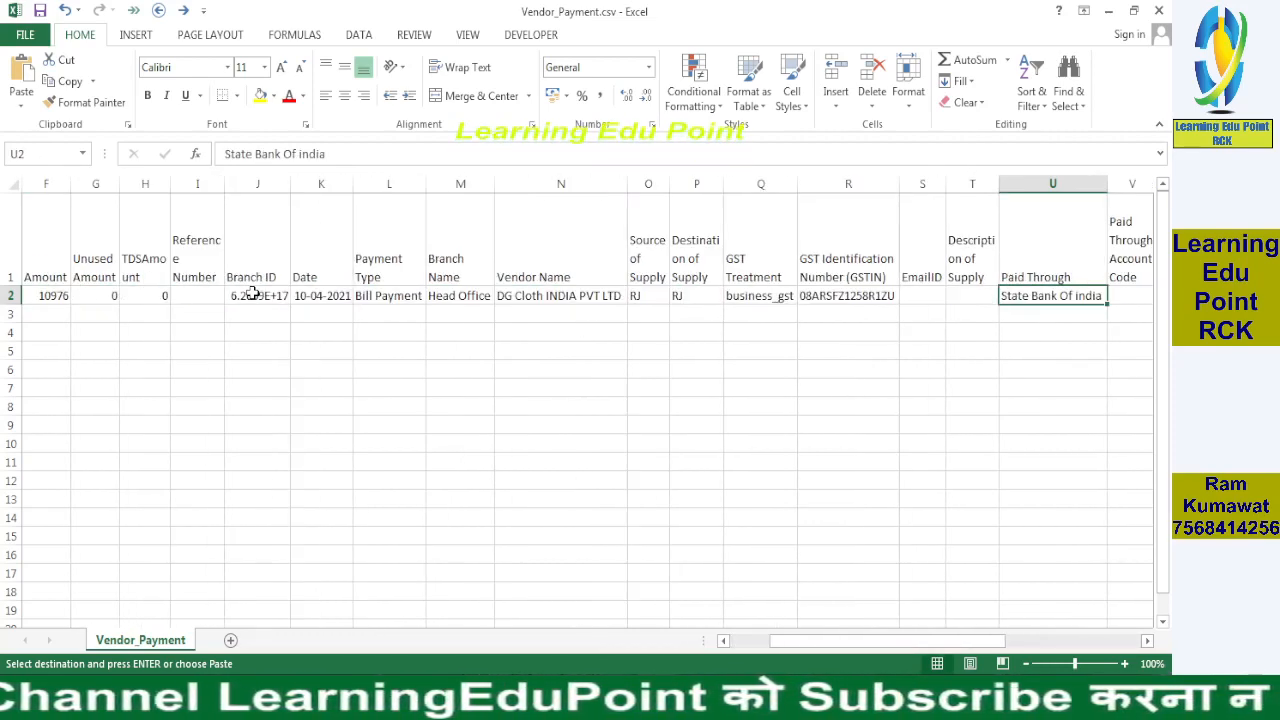
- Switch to Bill.csv, search for the heading Bill Number and go down through the bill numbers beneath it
key(alt+Tab)
key(alt+Tab)
key(alt+Tab)
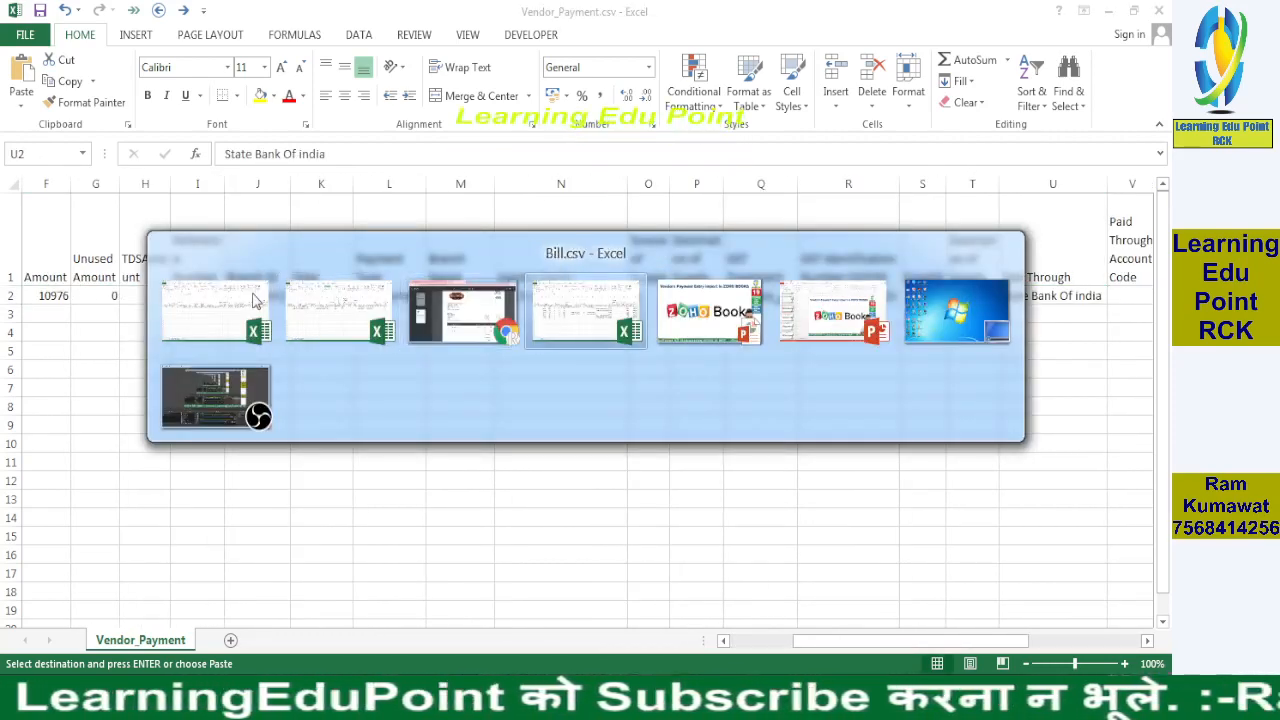
key(ctrl+f)
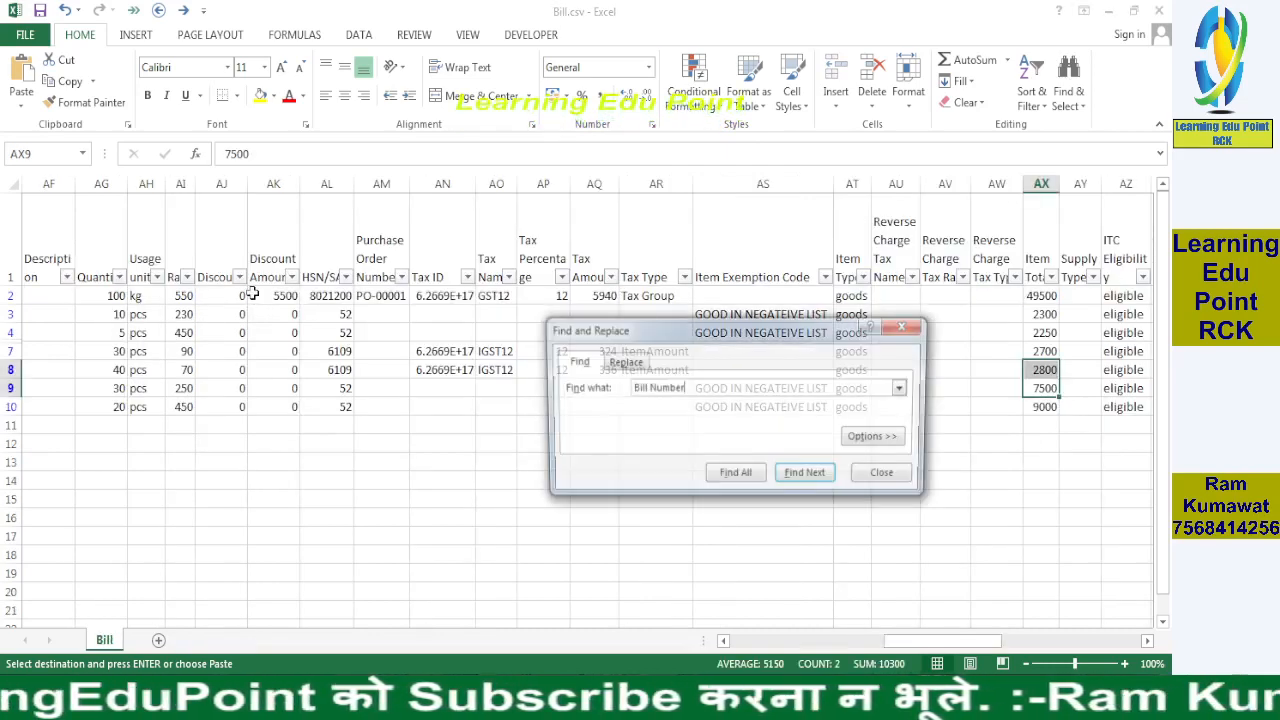
key(Return)
key(Return)
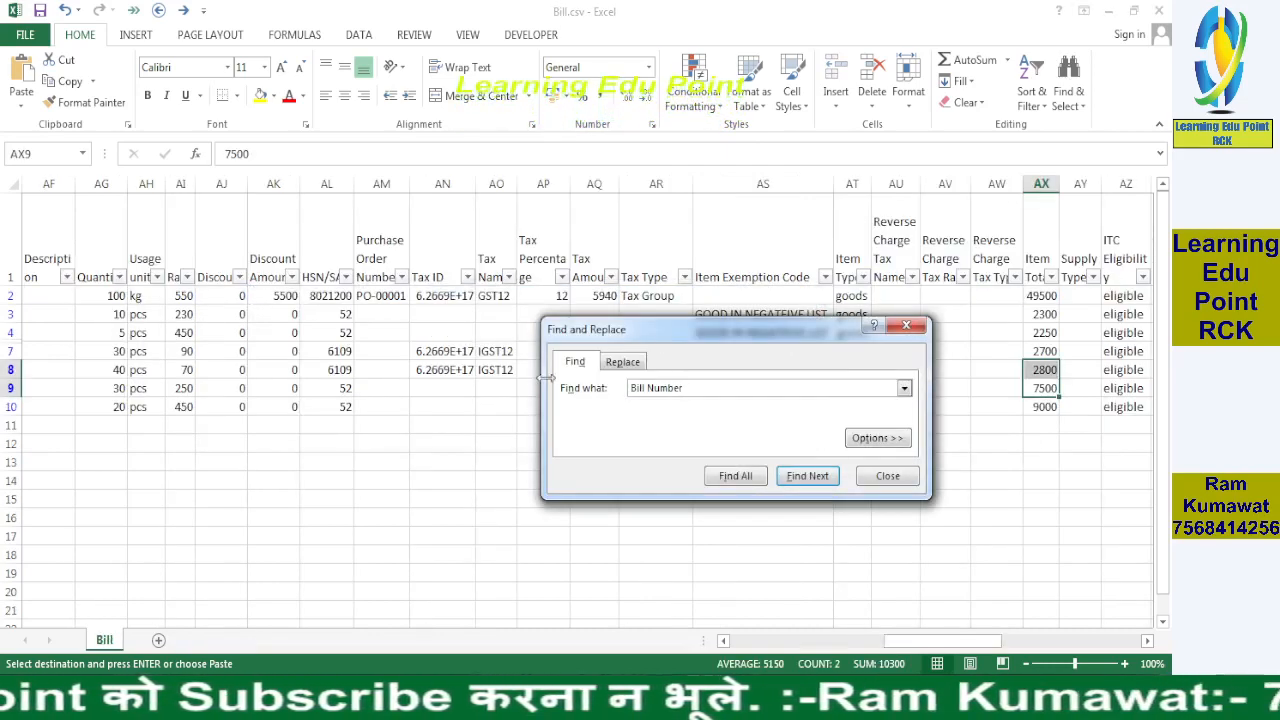
click(436, 504)
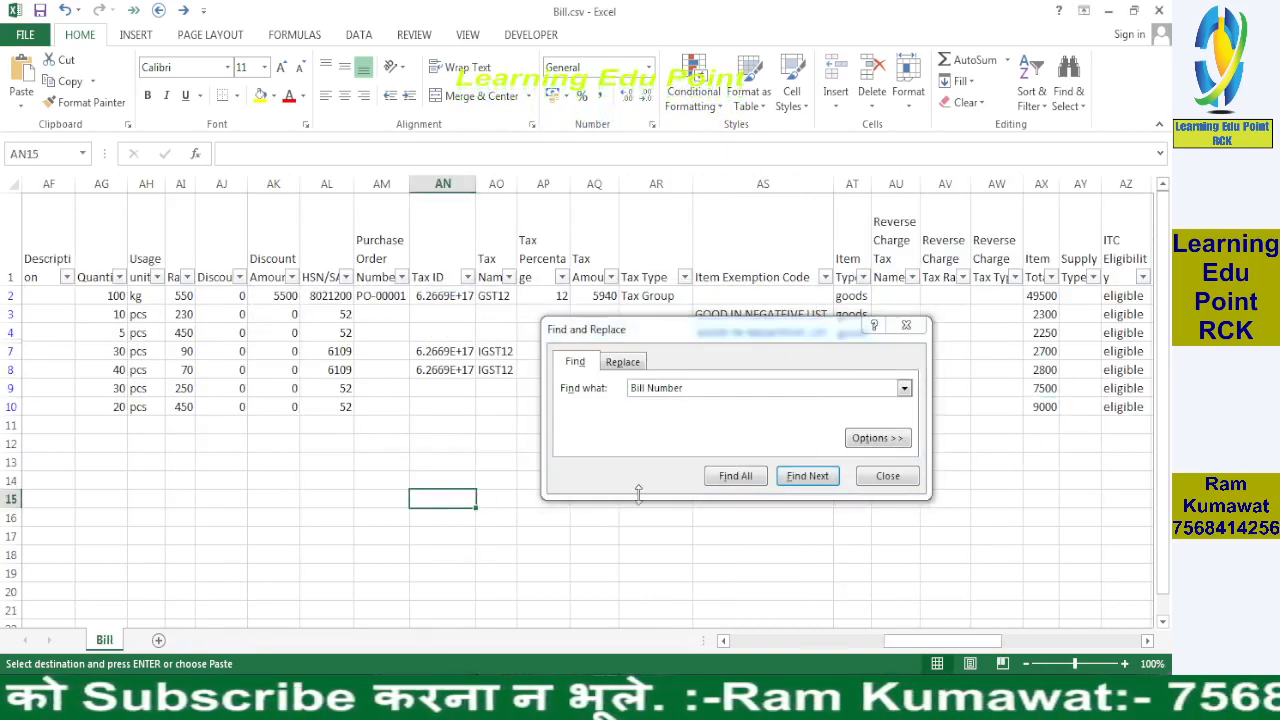
click(808, 477)
key(Escape)
key(Down)
key(Down)
key(Down)
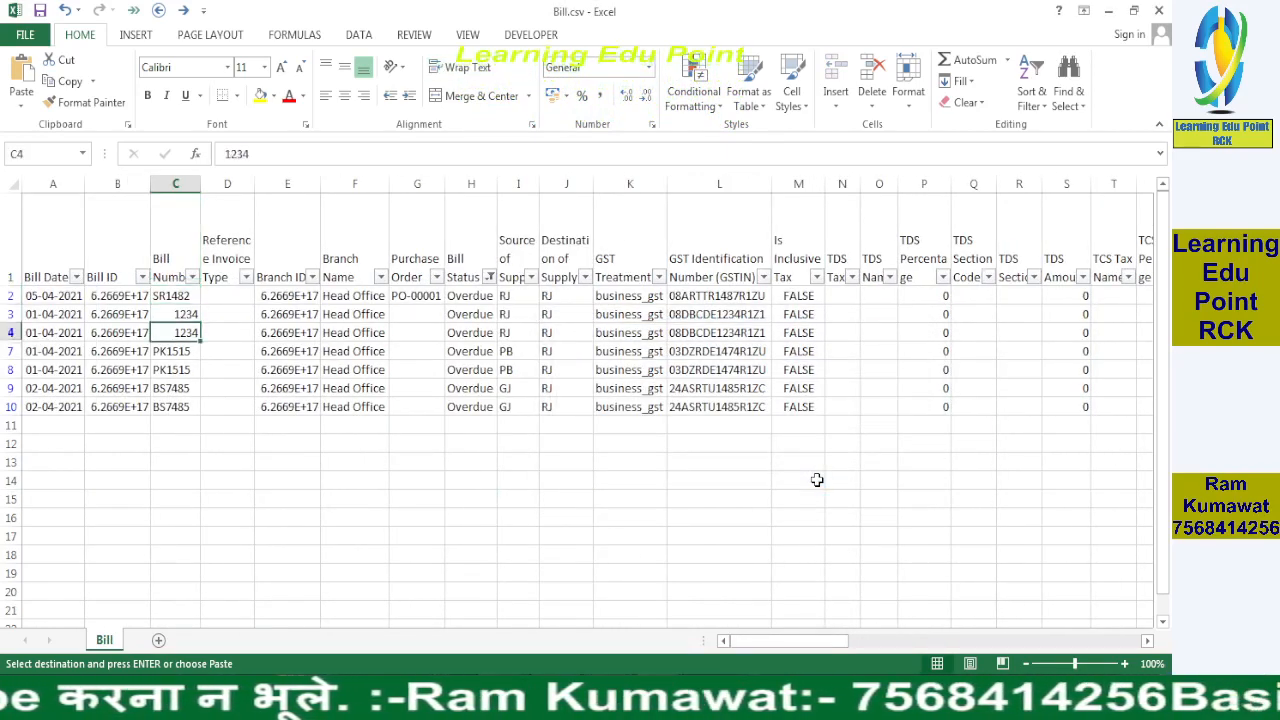
key(Down)
key(Down)
- Look across the columns of the second PK1515 row in Bill.csv, as far as the TDS section columns and back
key(Right)
key(Right)
key(Right)
key(Right)
key(Right)
key(Right)
key(Right)
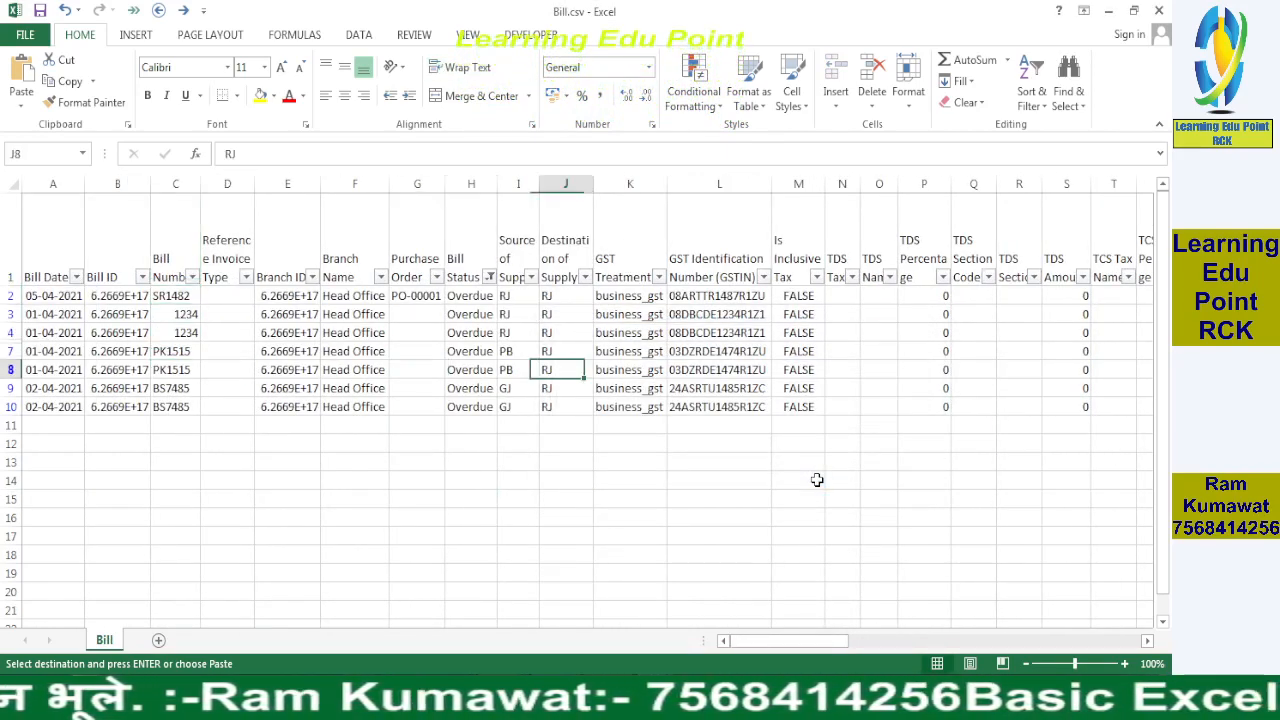
key(Left)
key(Left)
key(Left)
key(Left)
key(Right)
key(Right)
key(Right)
key(Right)
key(Right)
key(Right)
key(Right)
key(Right)
key(Right)
key(Right)
key(Right)
key(Right)
key(Right)
key(Right)
key(Right)
key(Right)
key(Right)
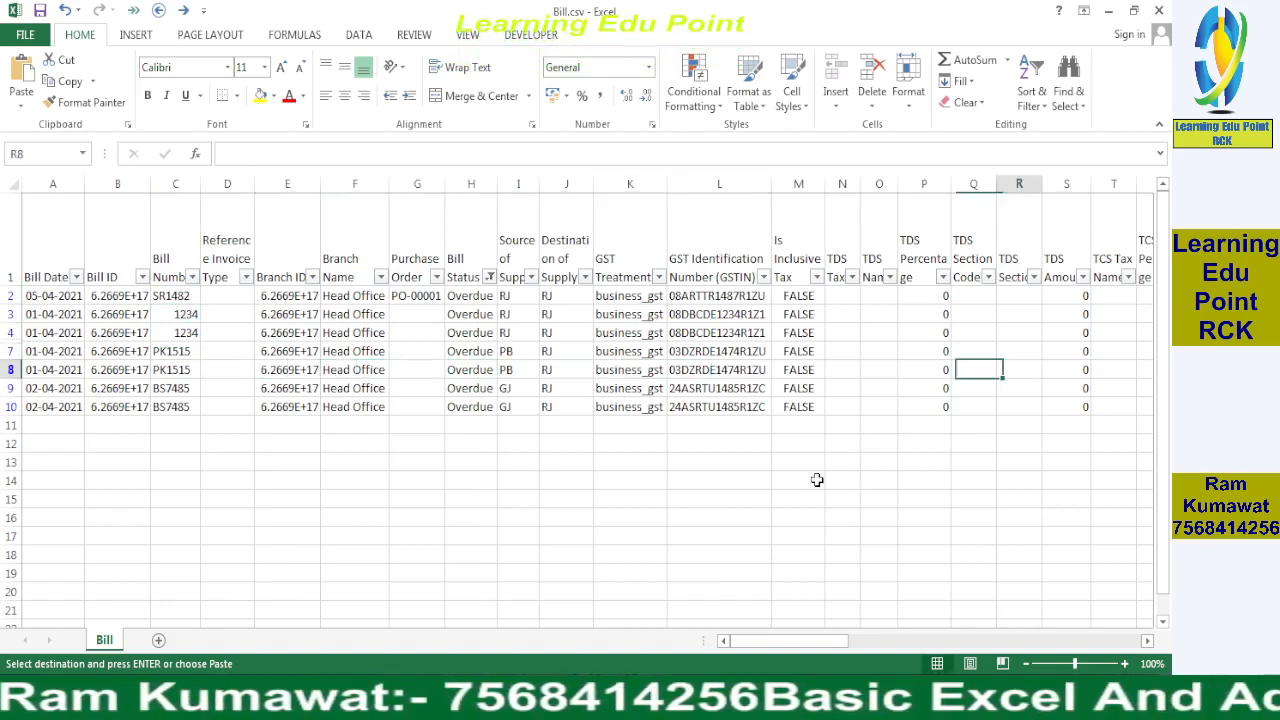
key(Left)
key(Left)
key(Left)
key(Left)
key(Left)
key(Left)
key(Left)
key(Left)
key(Left)
key(Left)
key(Left)
key(Left)
key(Left)
key(Left)
key(Left)
key(Left)
key(Left)
key(Left)
key(Left)
key(Left)
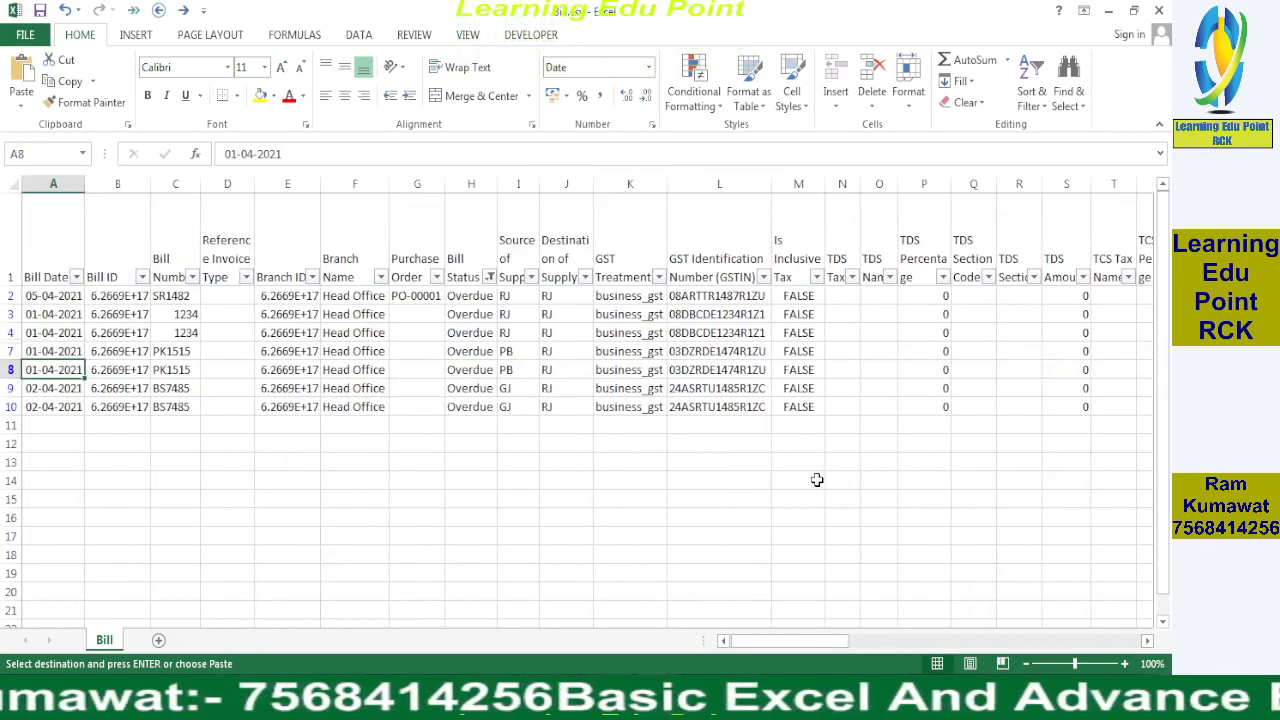
- Copy bill numbers PK1515 and BS7485 from Bill.csv into the Bill Number cells of the two payments in sample_billpayments.csv
key(Right)
key(Right)
key(shift+Down)
key(ctrl+c)
key(alt+Tab)
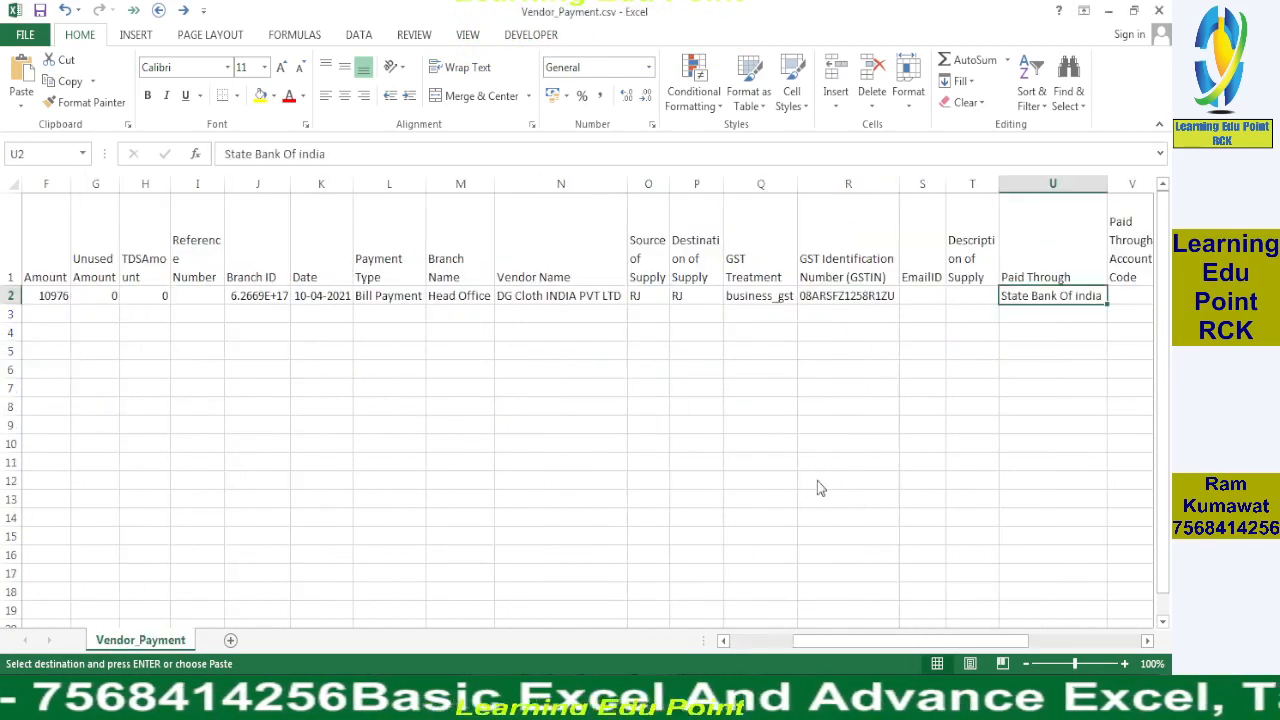
key(alt+Tab)
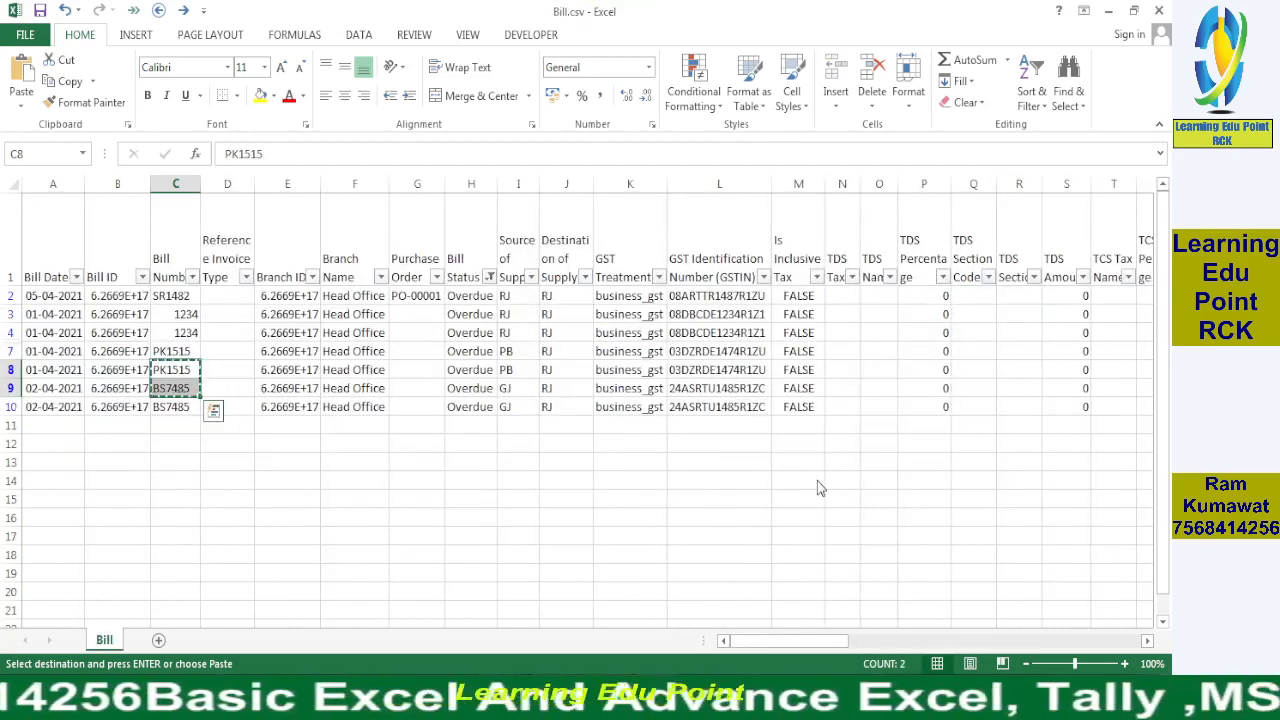
key(alt+Tab)
key(alt+Tab)
key(Down)
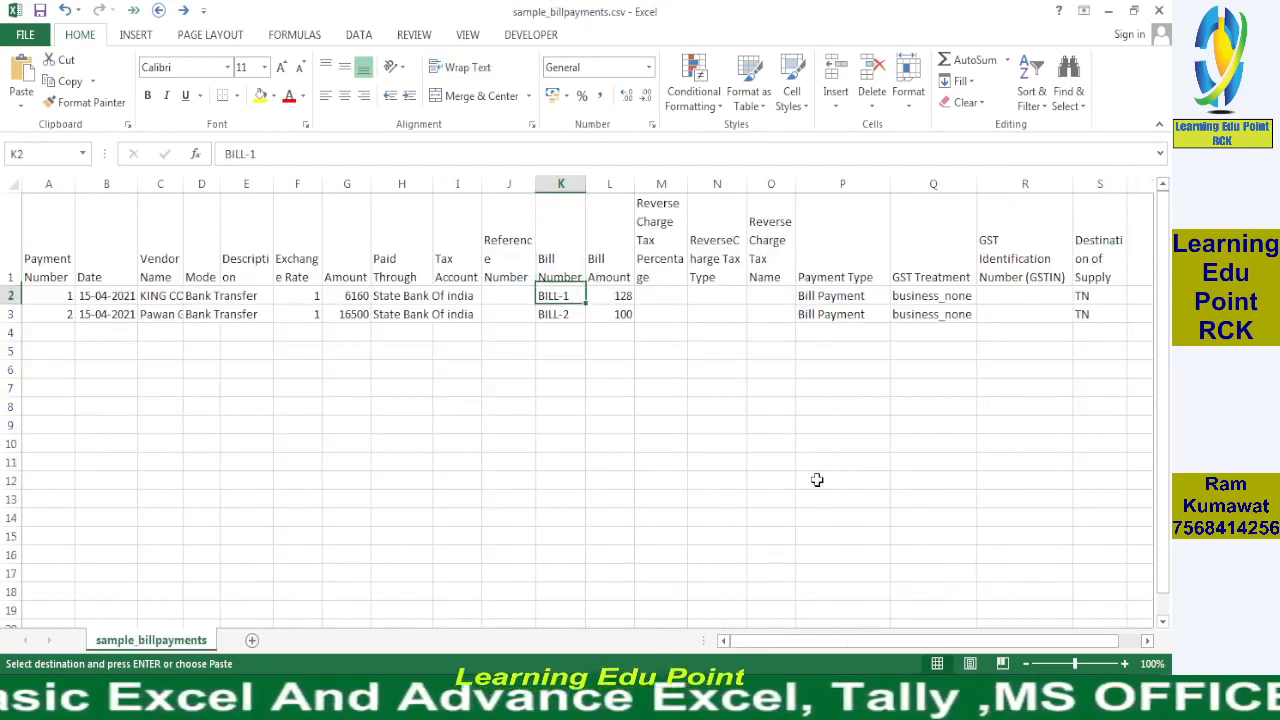
key(ctrl+v)
- Fill the Bill Amount of both payments with a formula referencing the Amount column, starting with =G2
key(Right)
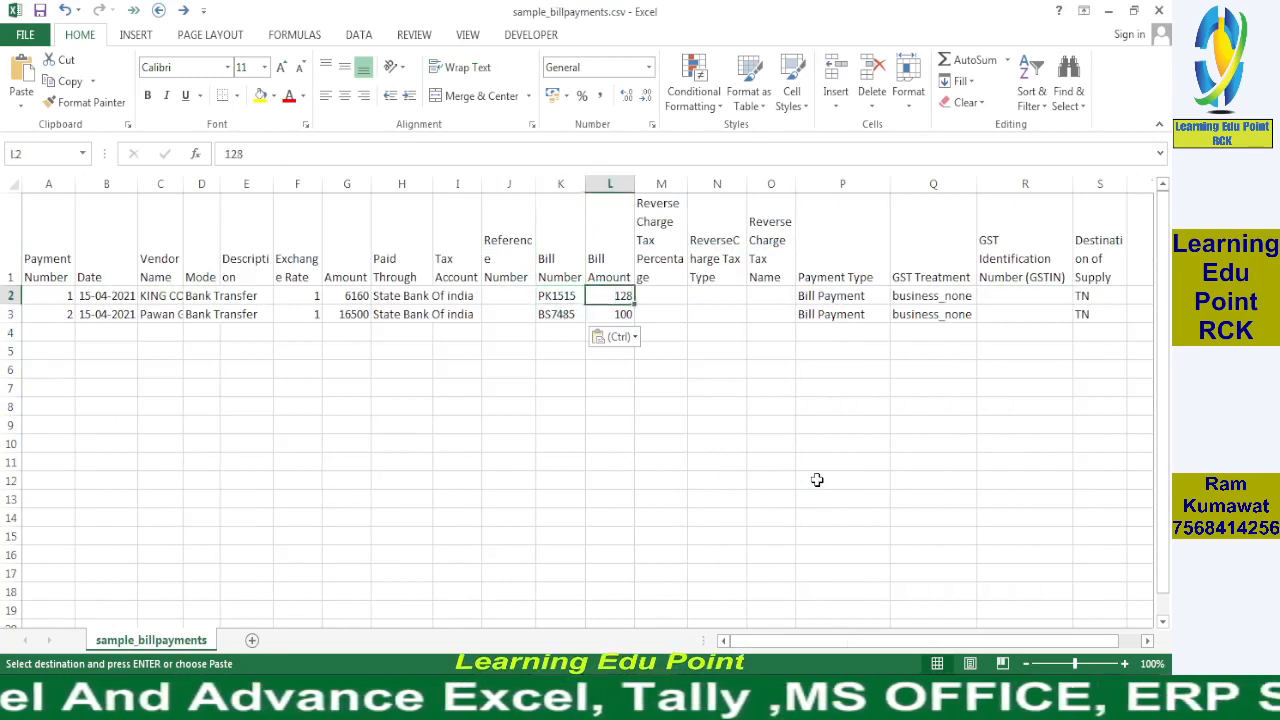
text(=)
key(Left)
key(Left)
key(Left)
key(Left)
key(Left)
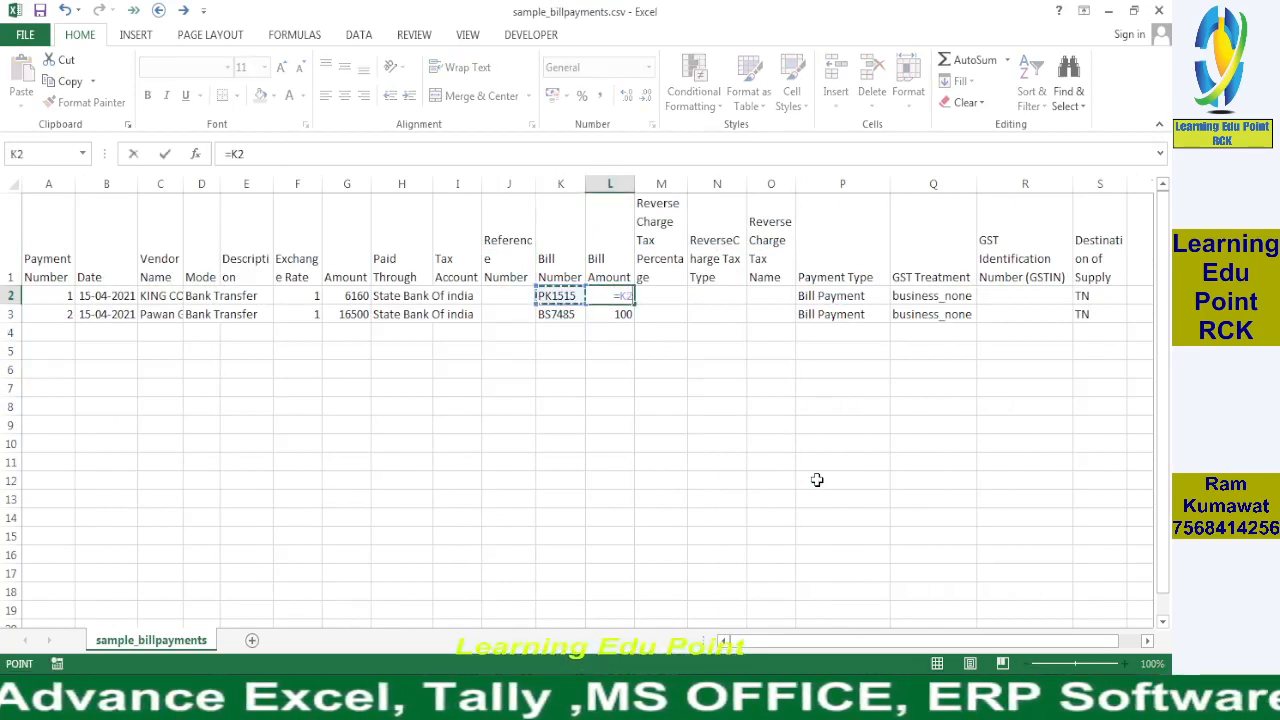
key(Return)
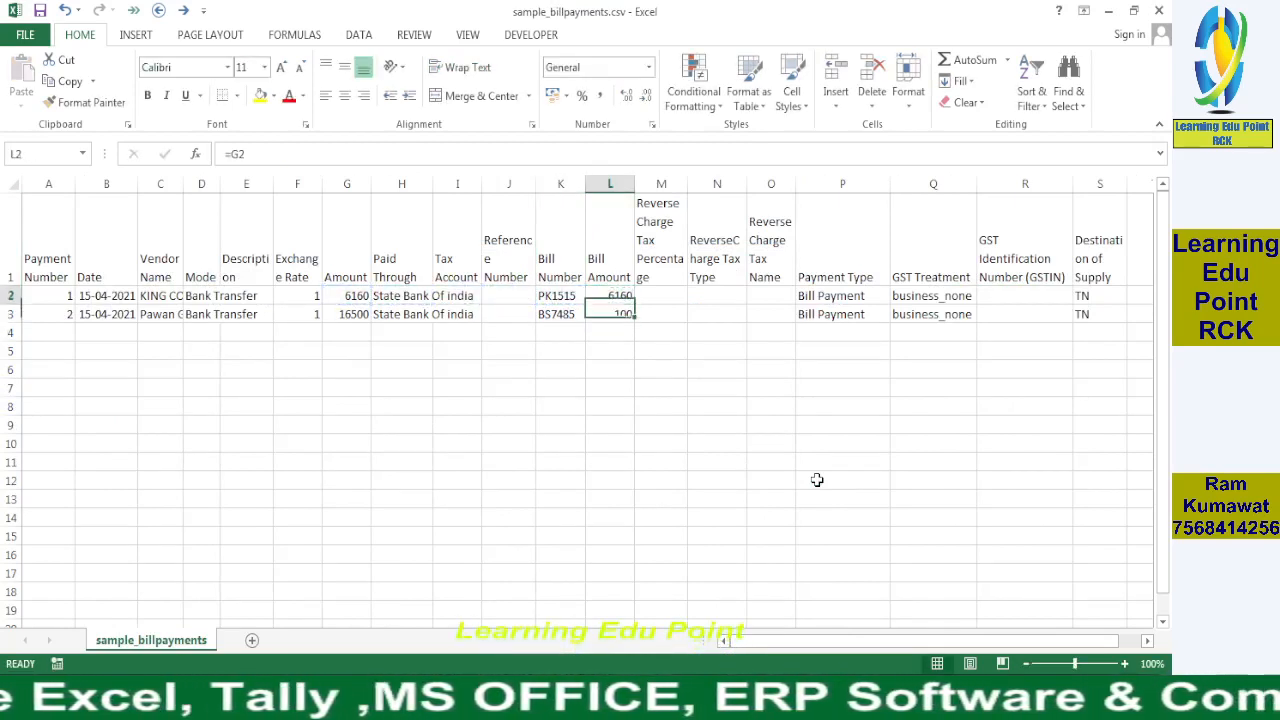
key(Down)
key(Return)
- Check the reverse charge, Payment Type, GST Treatment and GSTIN columns of the payments and glance at Vendor_Payment.csv for comparison
key(Right)
key(Right)
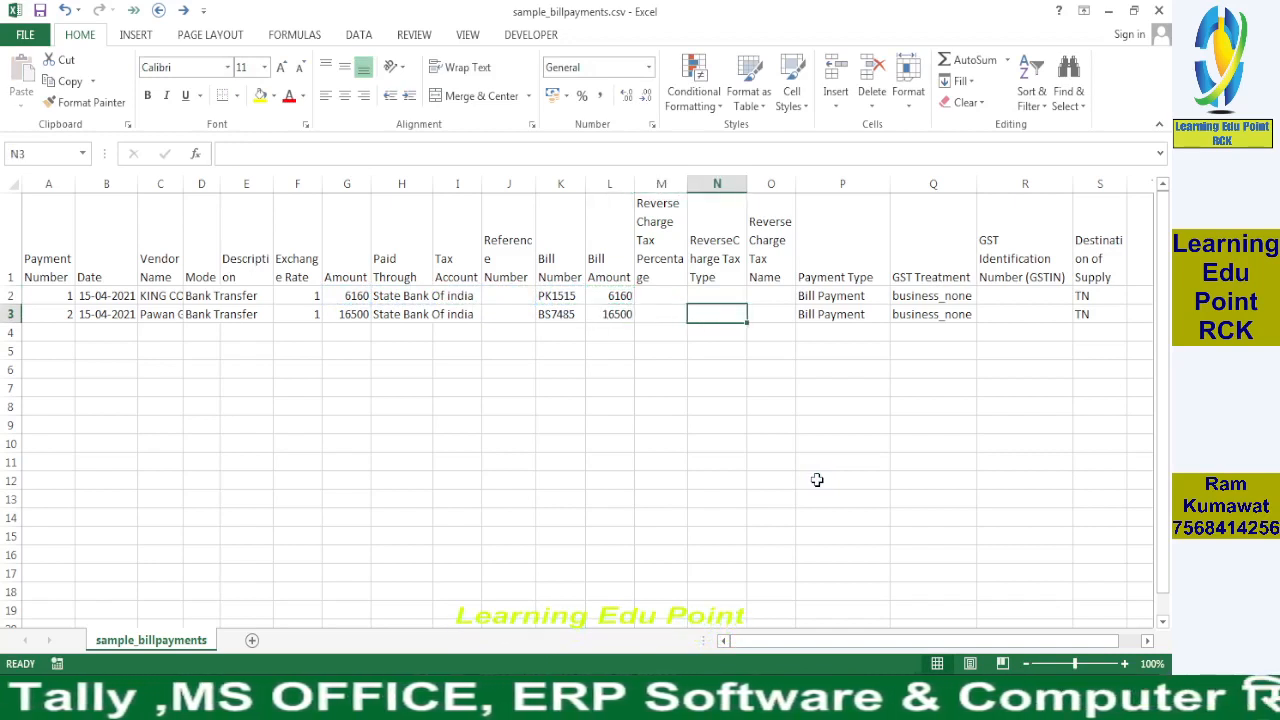
key(Up)
key(Right)
key(Left)
key(Right)
key(Right)
key(Right)
key(Right)
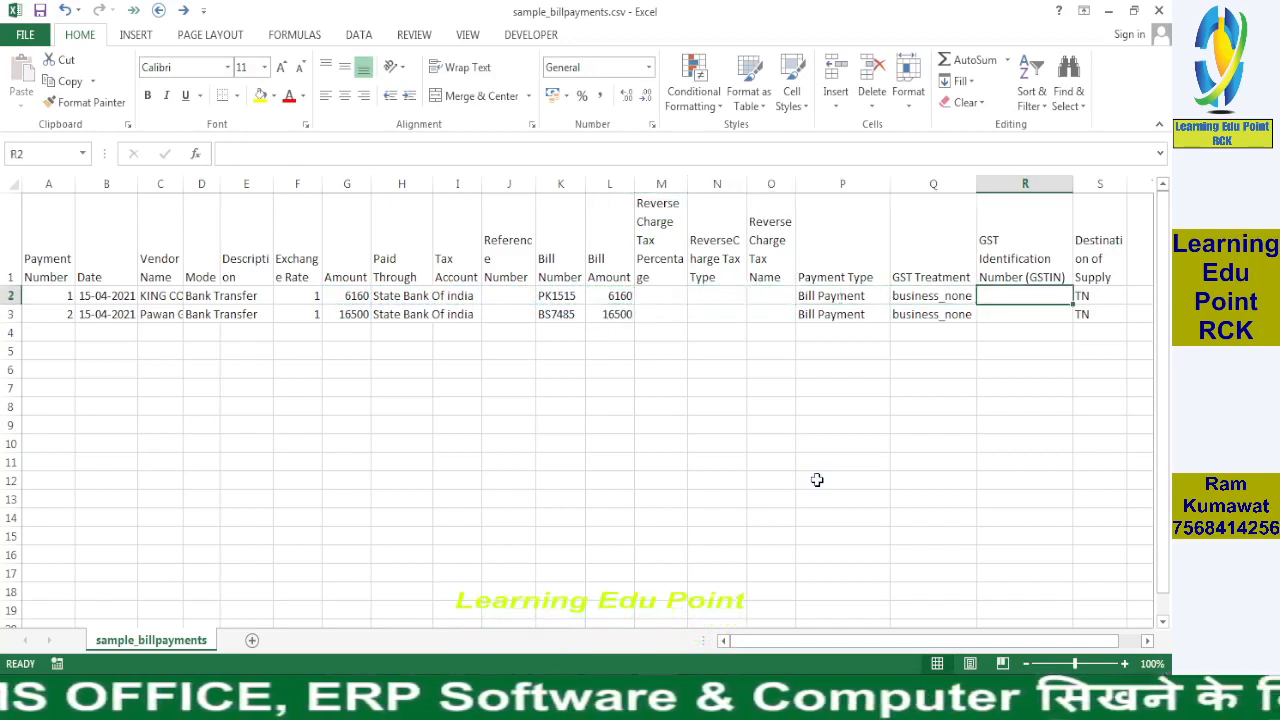
key(Left)
key(Left)
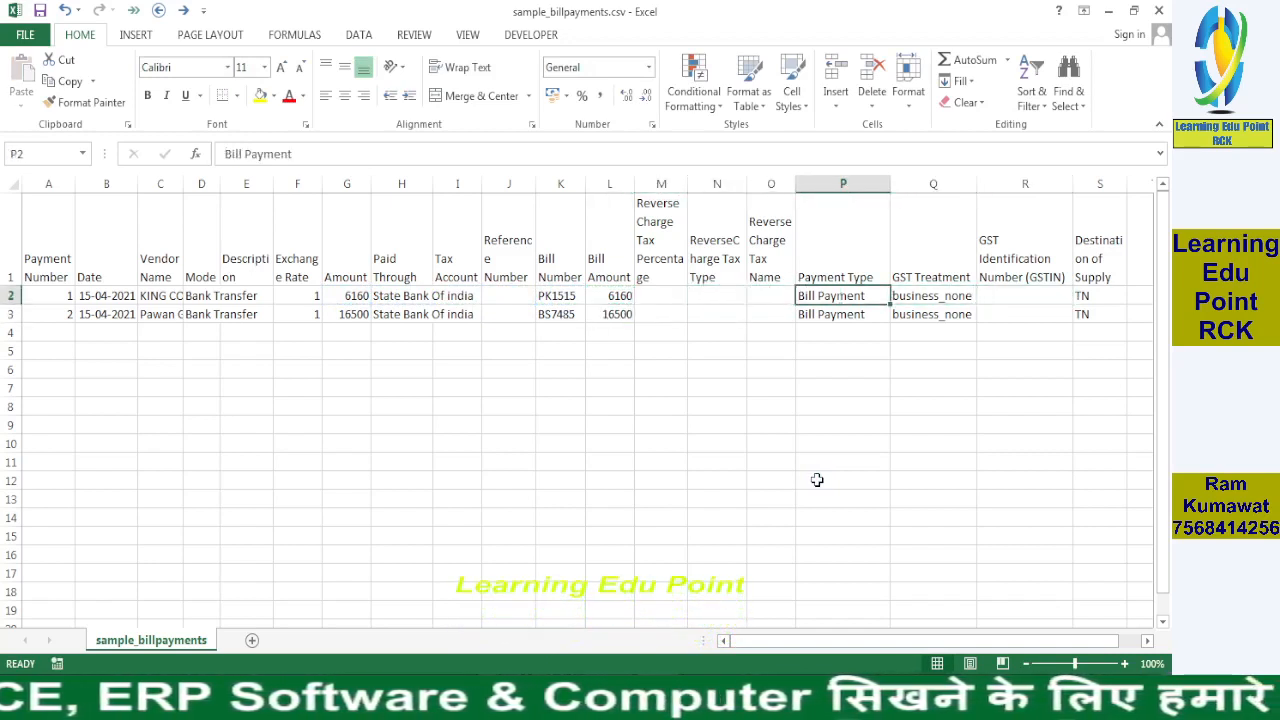
key(Right)
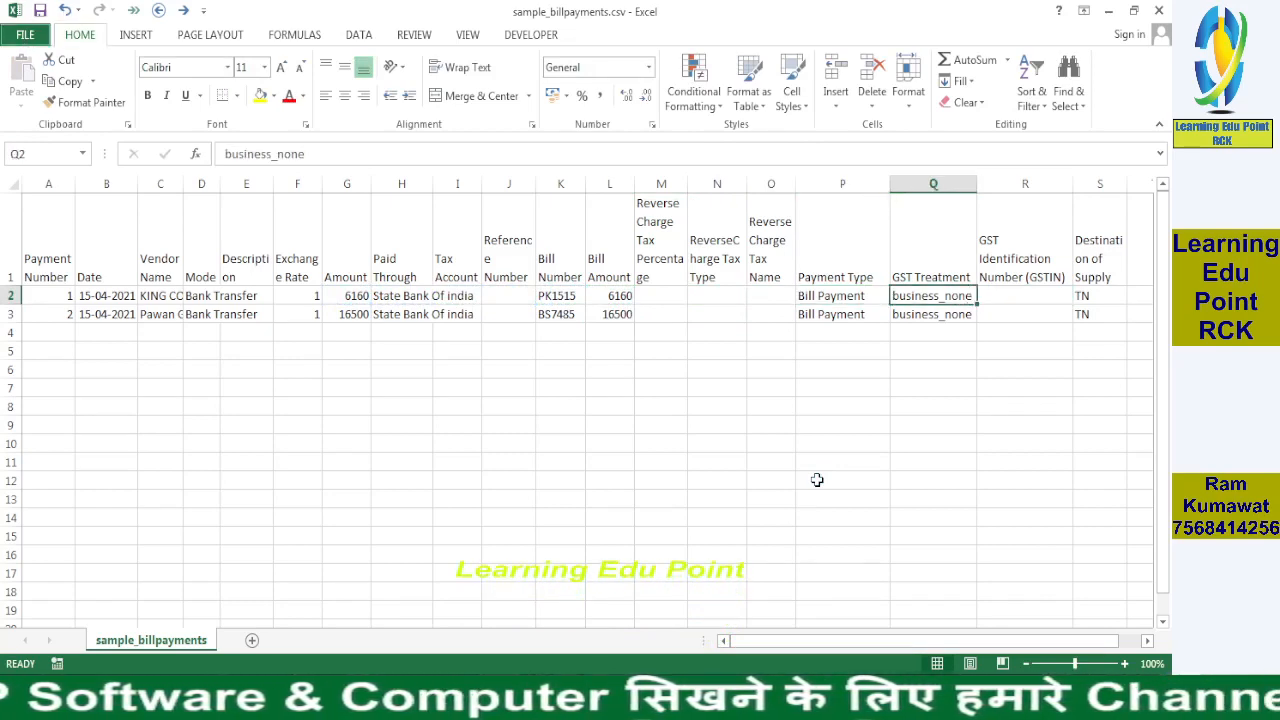
key(alt+Tab)
key(alt+Tab)
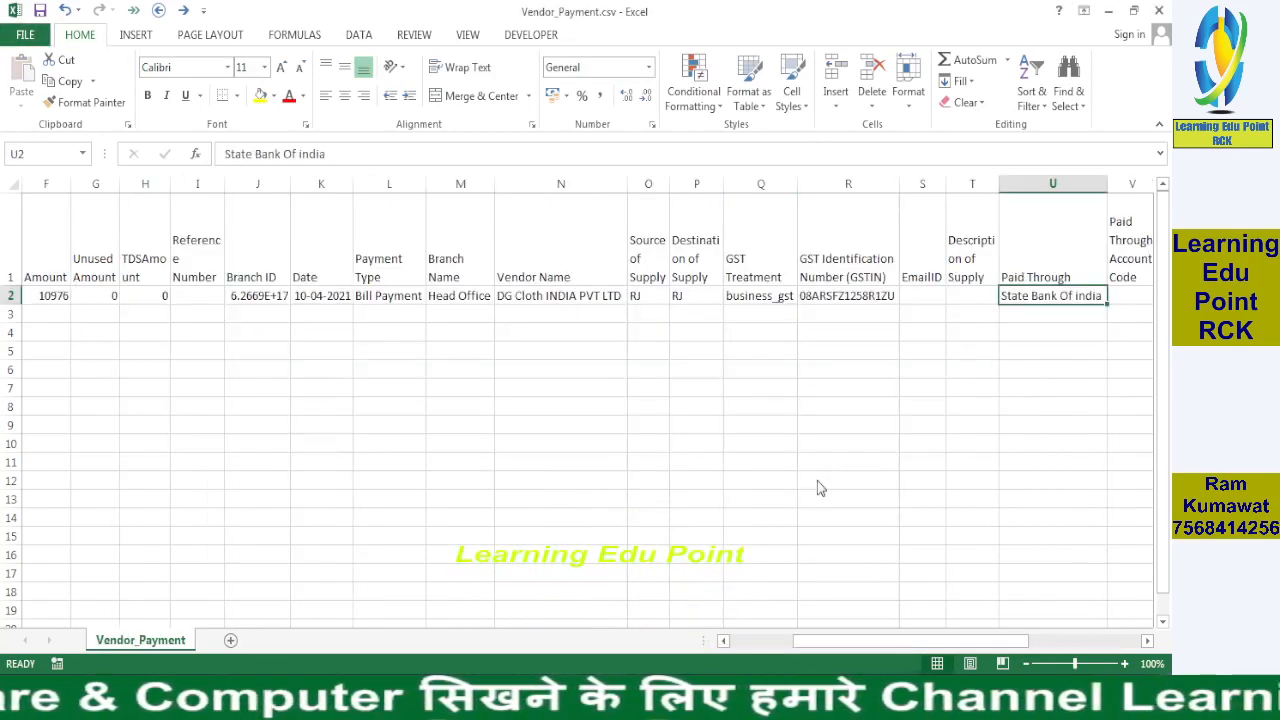
key(alt+Tab)
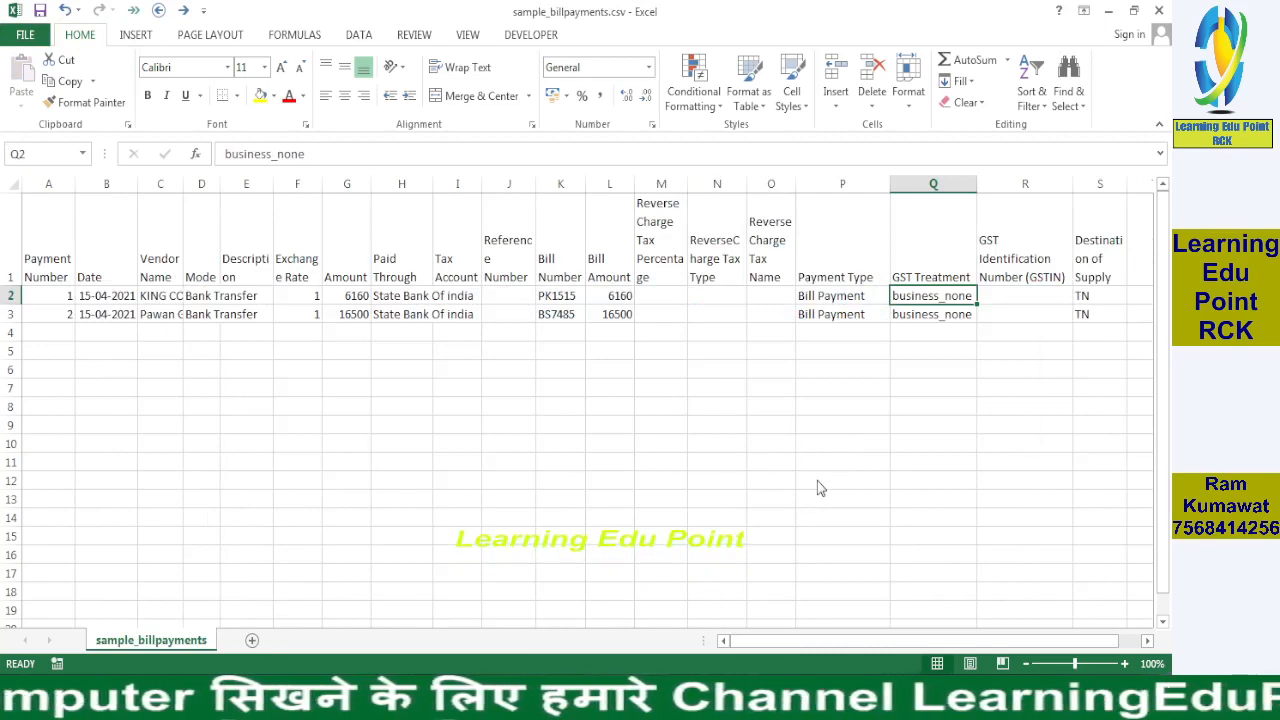
- Search Vendor_Payment.csv for the heading Payment Type and compare its entry with the Payment Type in sample_billpayments.csv
key(Up)
key(Left)
key(ctrl+c)
key(alt+Tab)
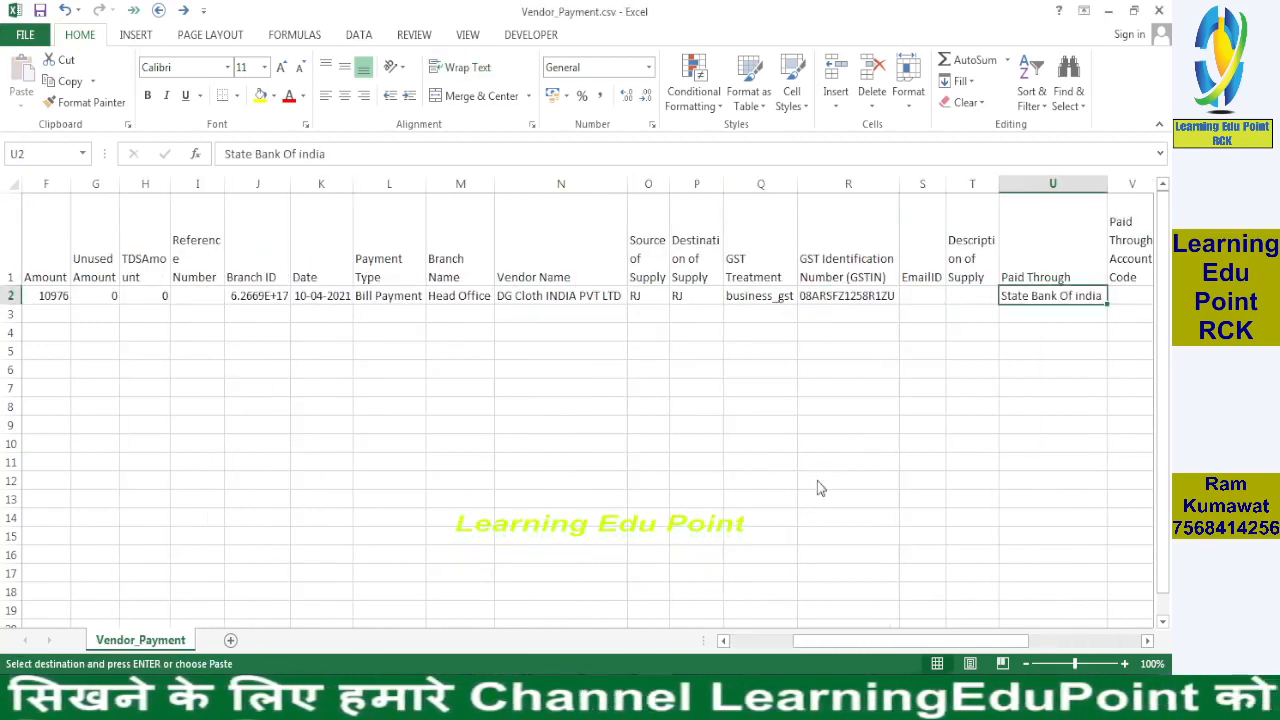
key(ctrl+f)
key(ctrl+v)
key(Return)
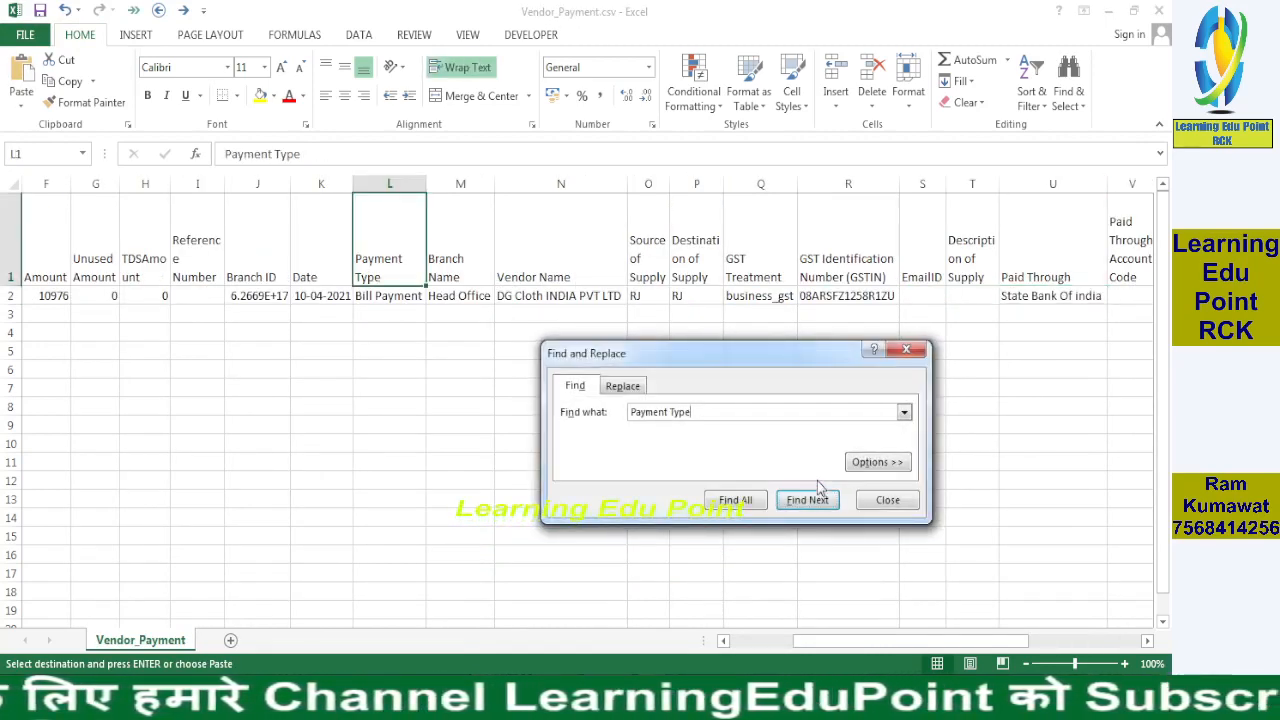
key(Escape)
key(Down)
key(alt+Tab)
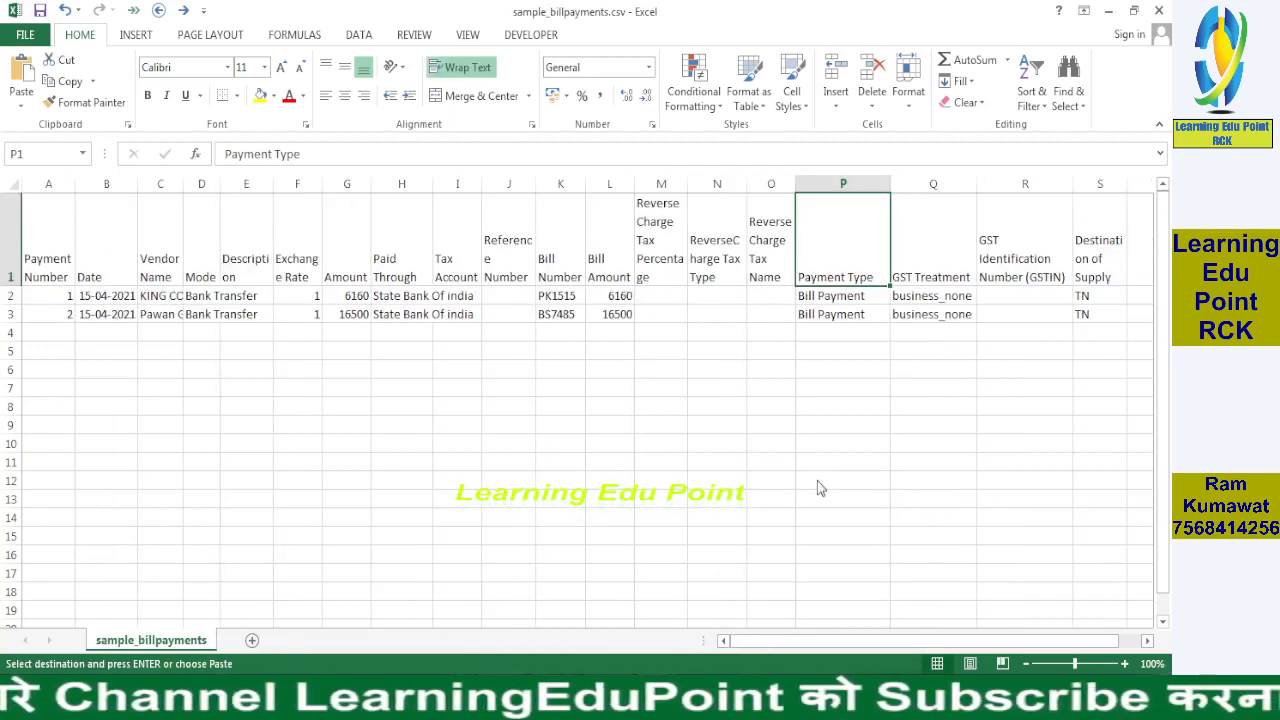
key(Escape)
key(Down)
- Copy the GST Treatment business_gst from Vendor_Payment.csv into the GST Treatment cells of both payments in sample_billpayments.csv
key(Right)
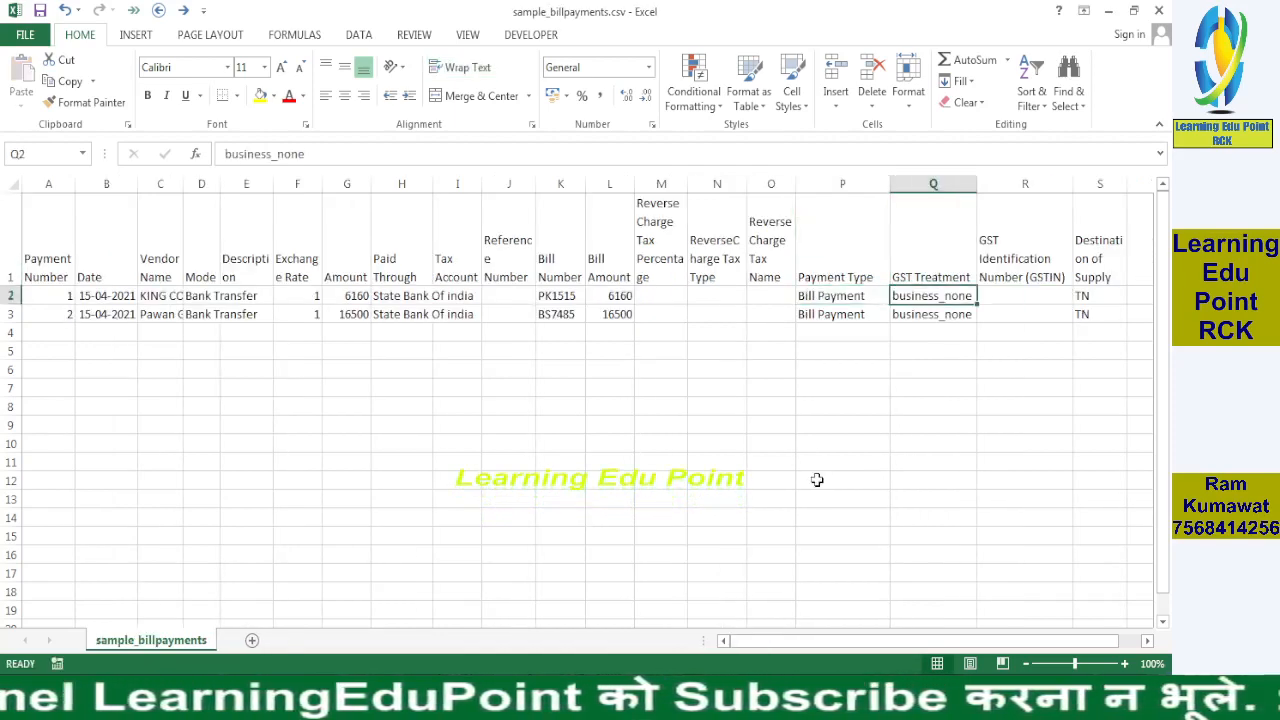
key(Up)
key(alt+Tab)
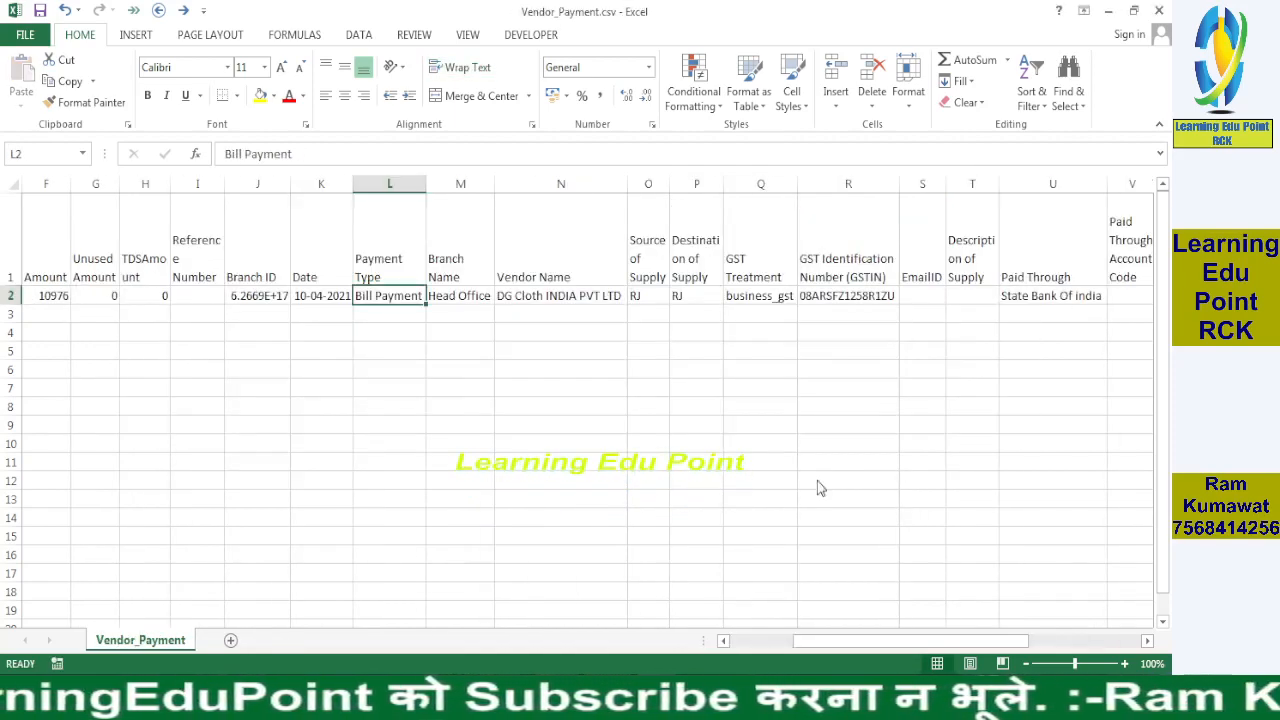
key(Right)
key(Right)
key(Right)
key(Right)
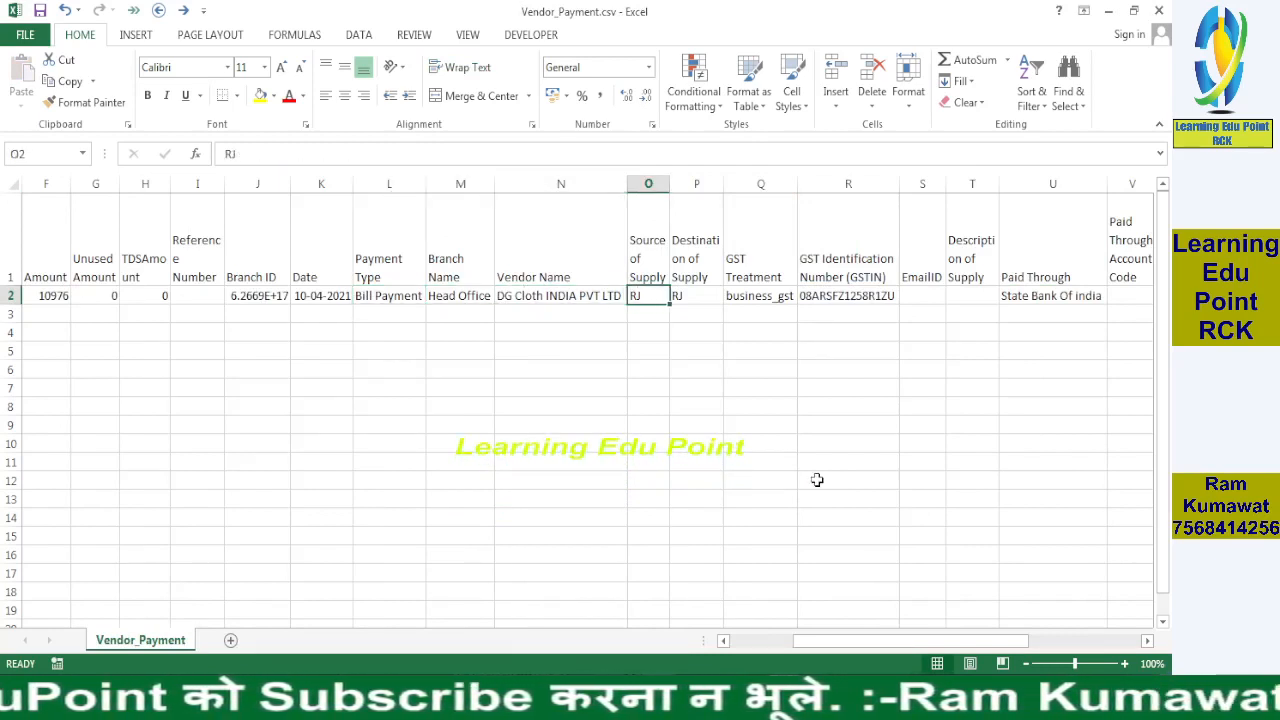
key(Up)
key(Right)
key(Down)
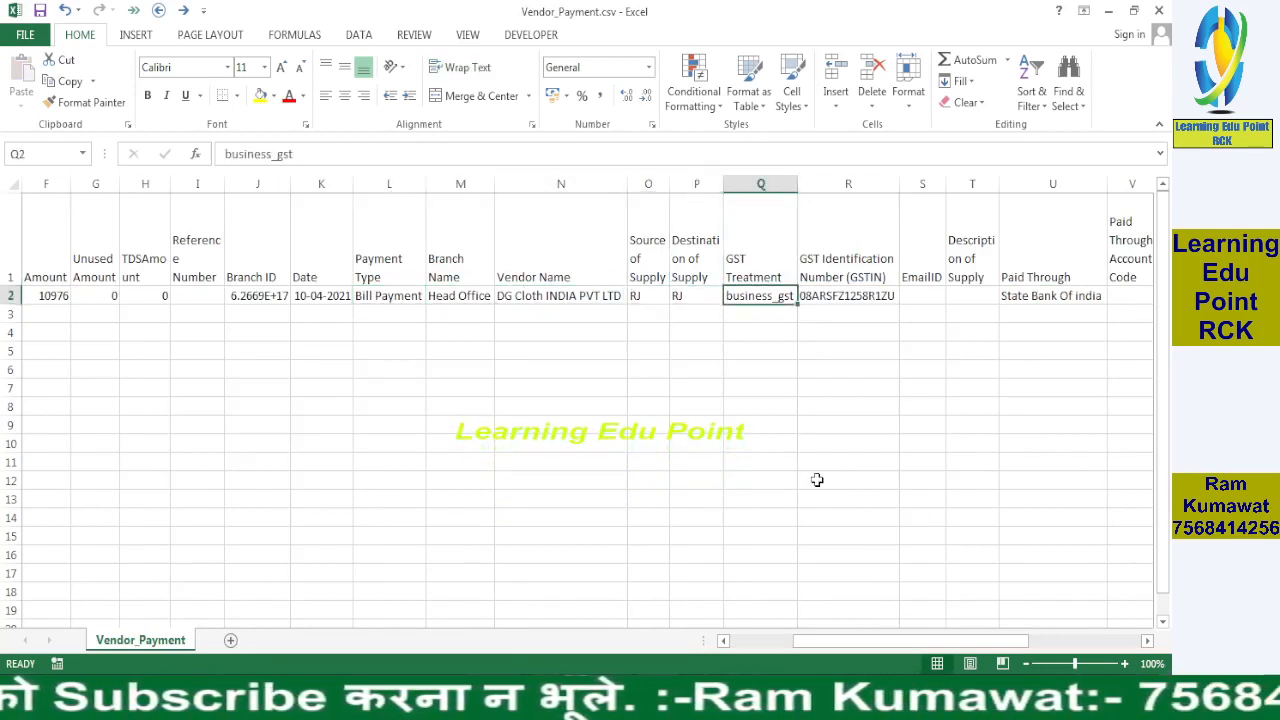
key(ctrl+c)
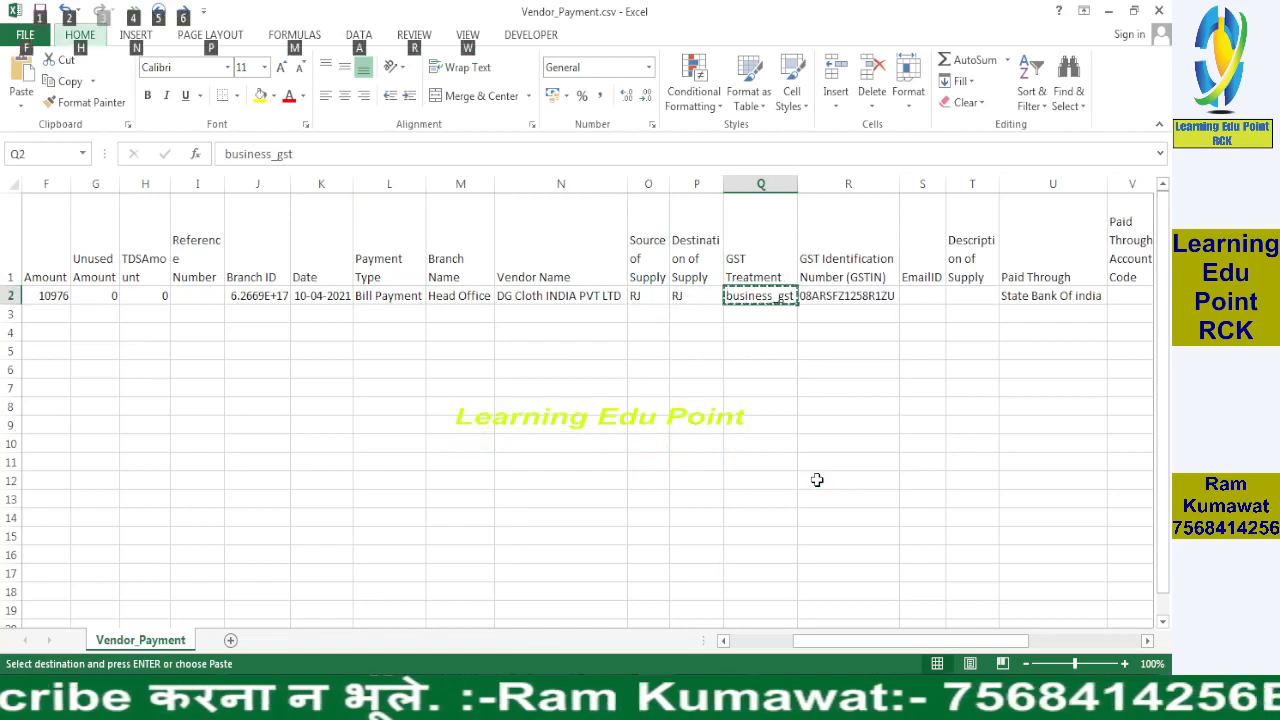
key(alt+Tab)
key(Down)
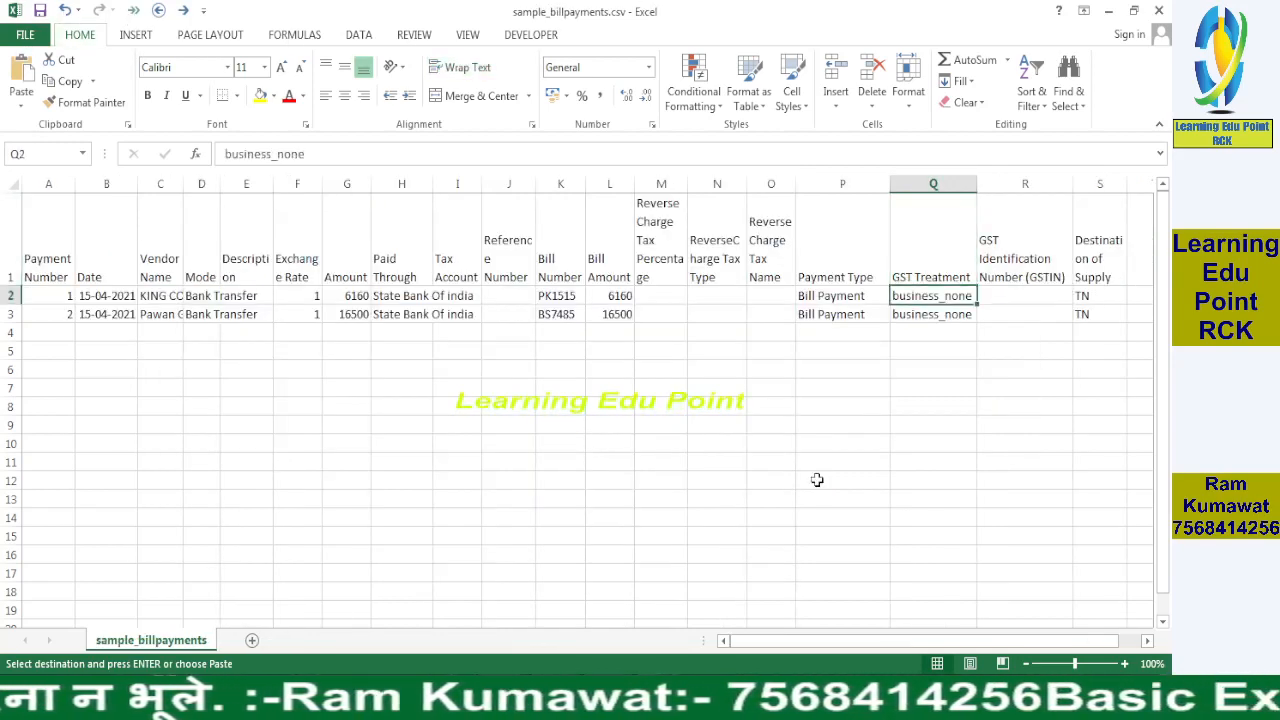
key(ctrl+v)
key(shift+Down)
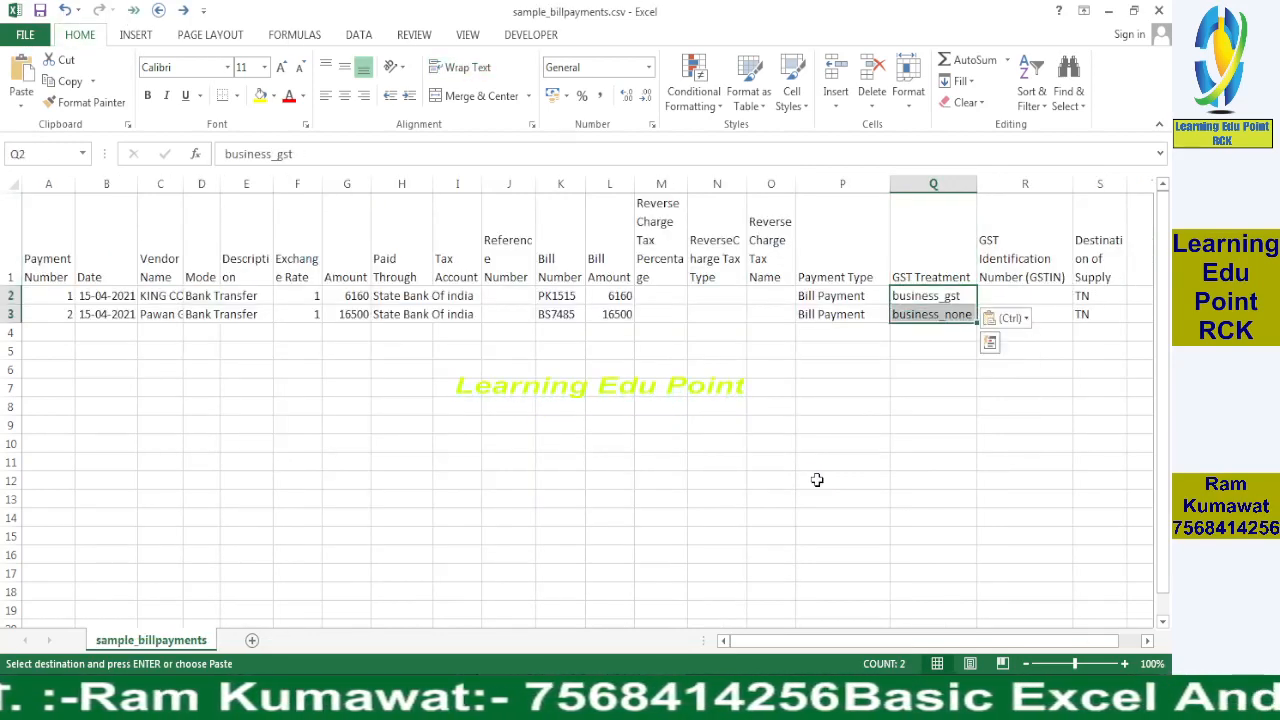
key(Return)
key(Right)
key(Right)
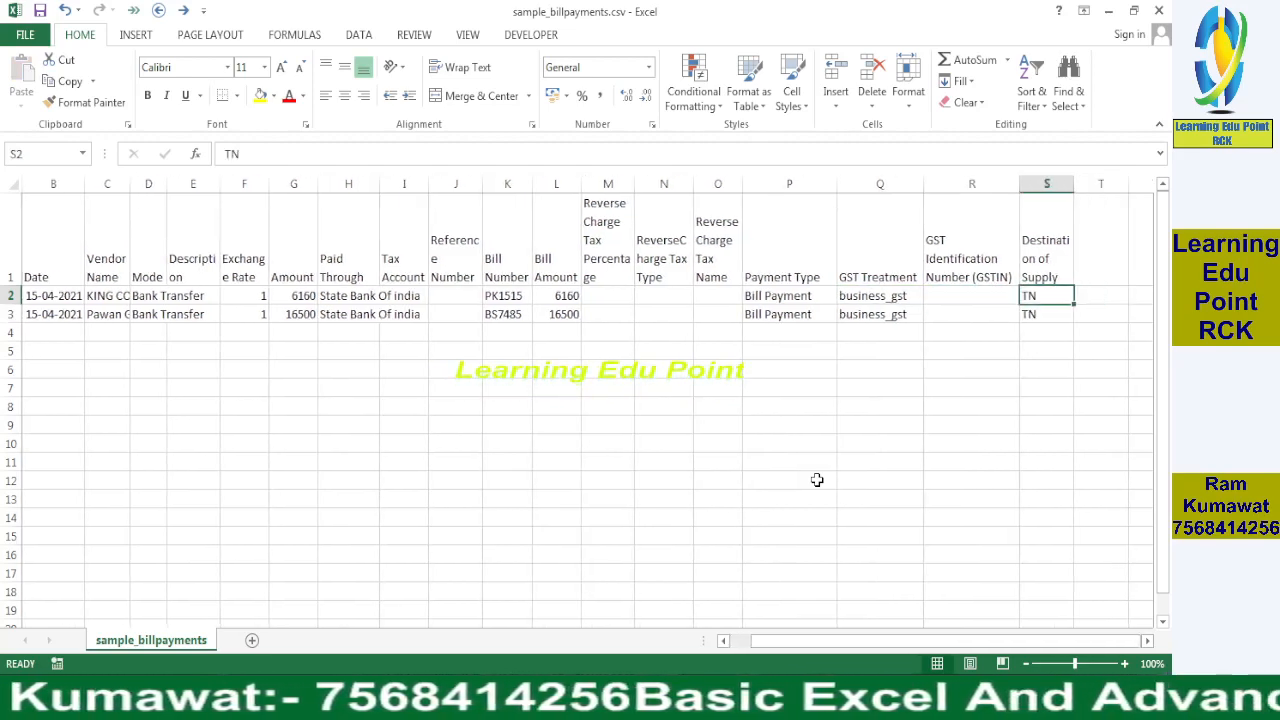
- Check the GST Treatment, GSTIN and Destination of Supply columns of the payments and the empty columns beyond them
key(Right)
key(Left)
key(Left)
key(Right)
key(Right)
key(Right)
key(Right)
key(Right)
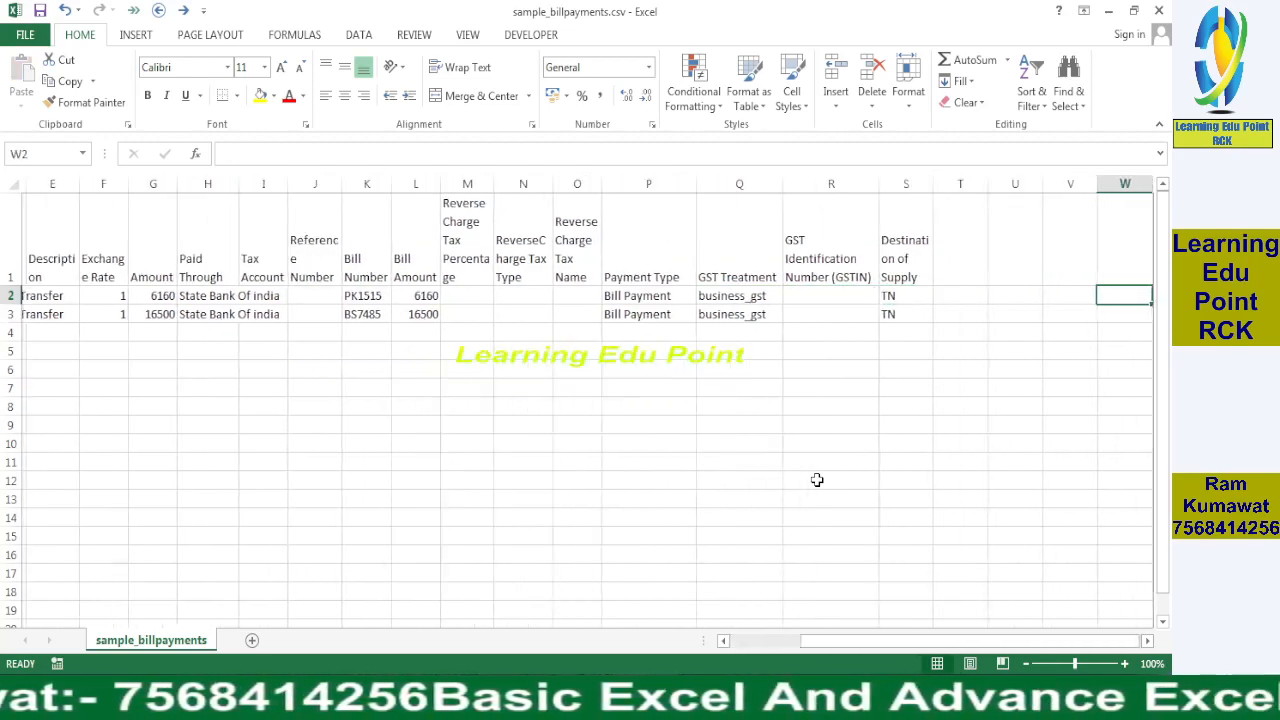
key(Left)
key(Left)
key(Left)
key(Left)
key(Left)
key(Left)
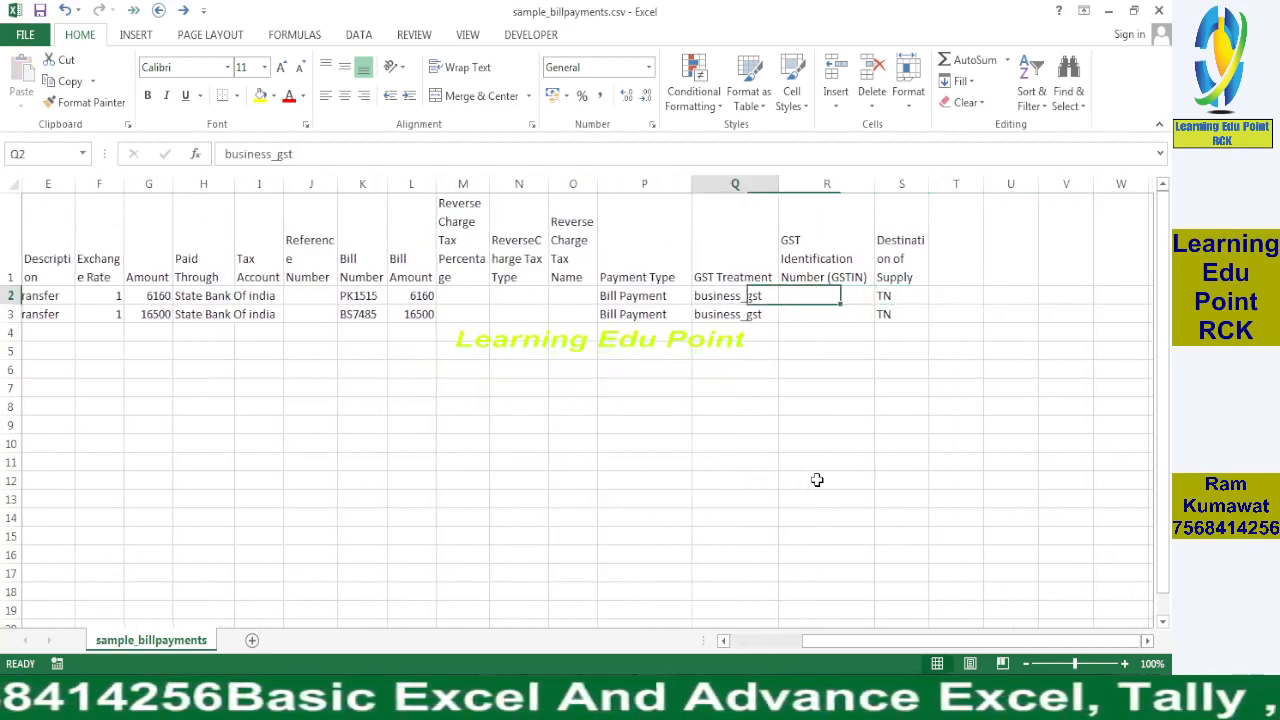
key(Right)
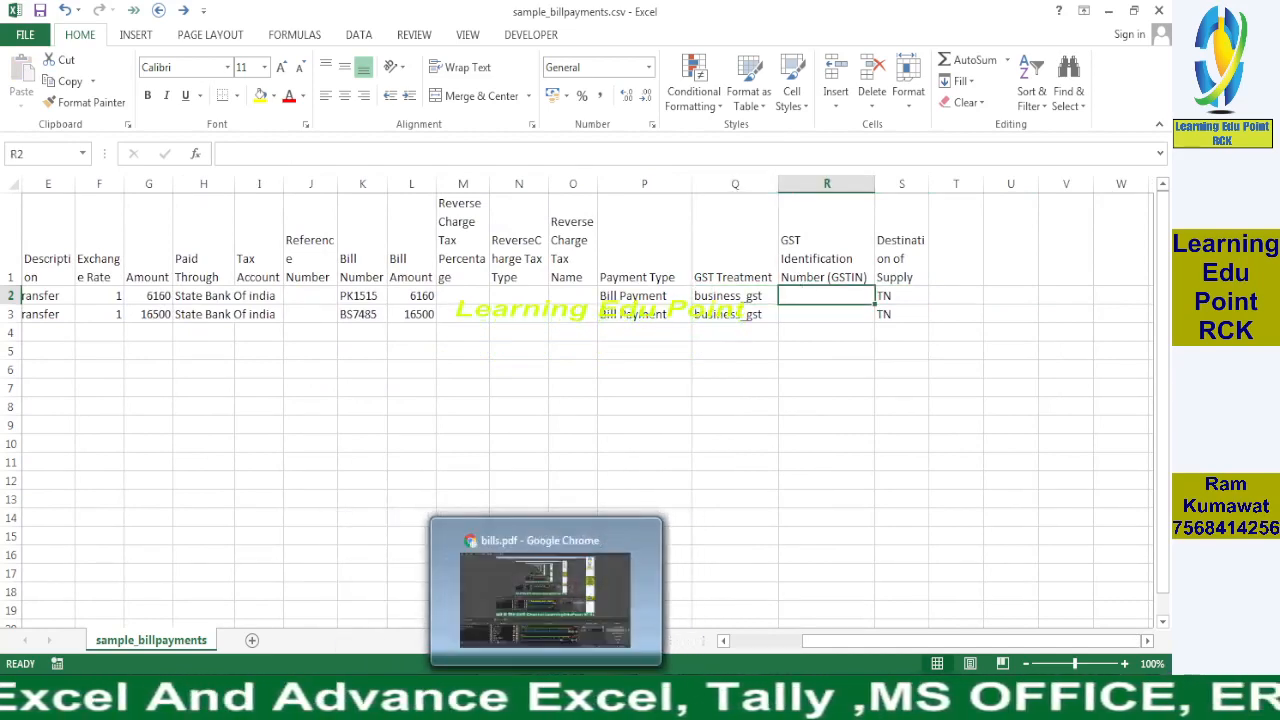
- Switch to bills.pdf and examine the vendor state and GSTIN on the PK1515 and BS7485 bills
click(549, 696)
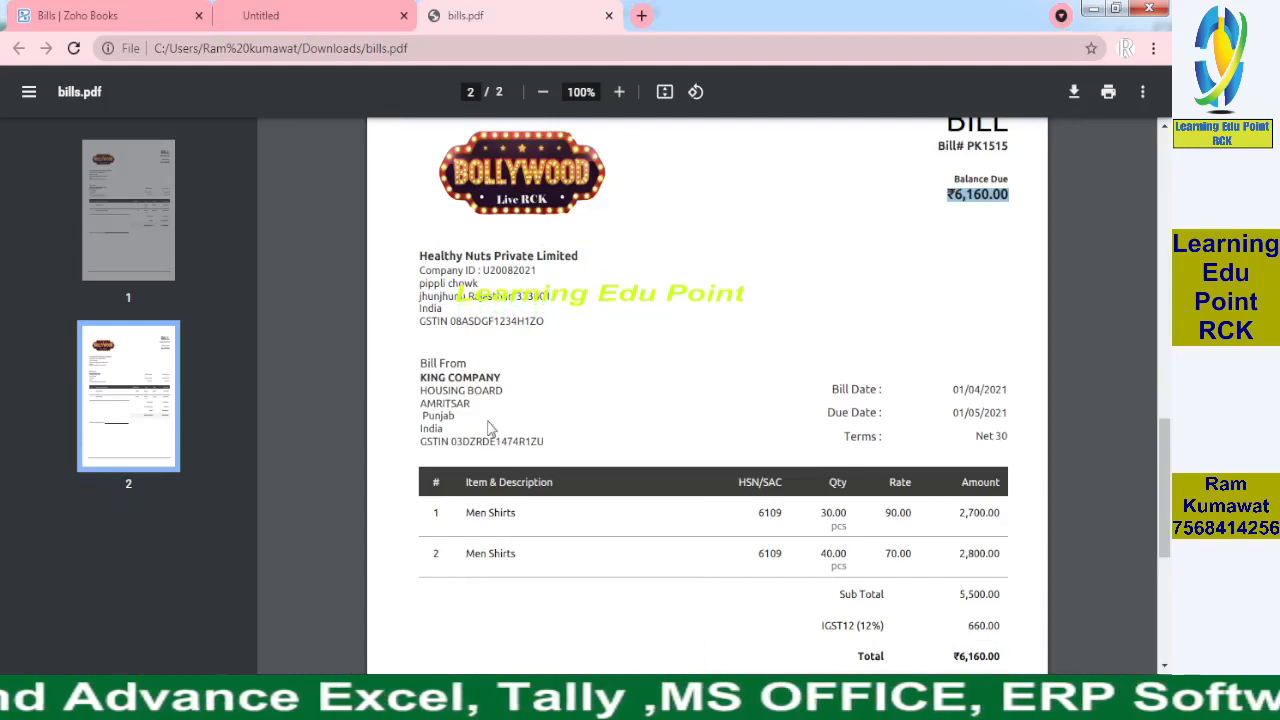
click(433, 419)
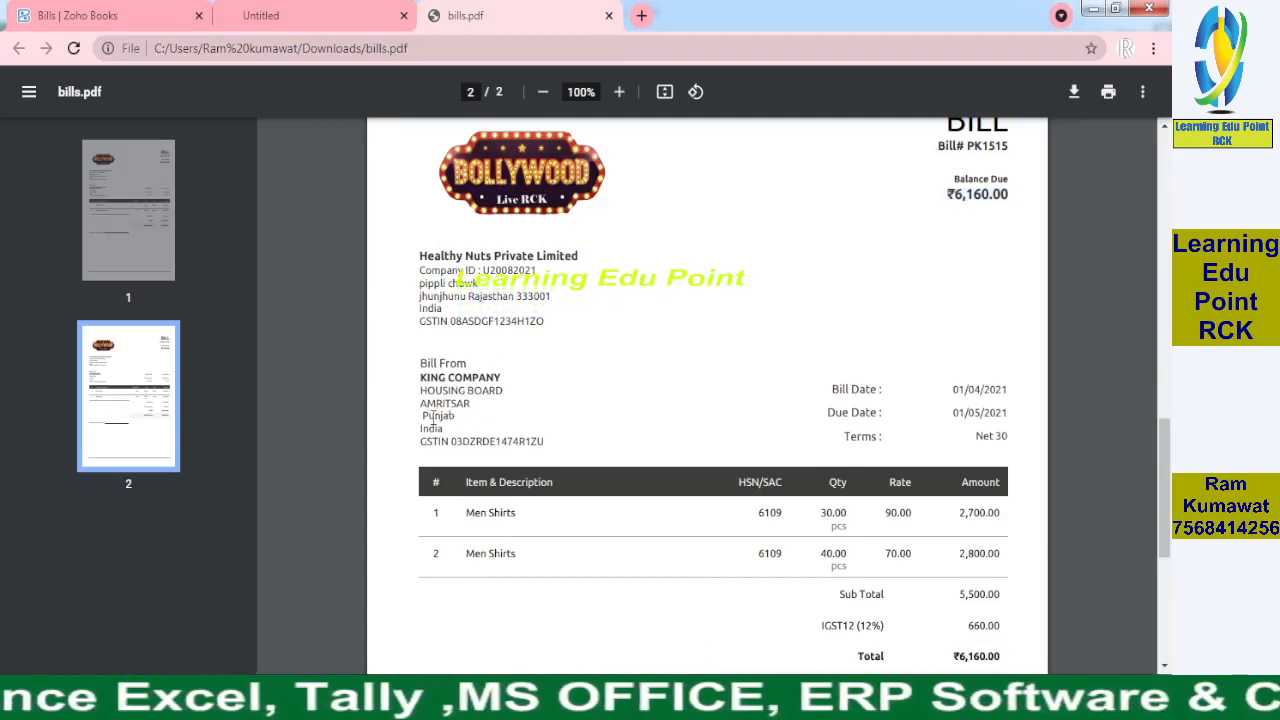
drag(1165, 479, 1165, 334)
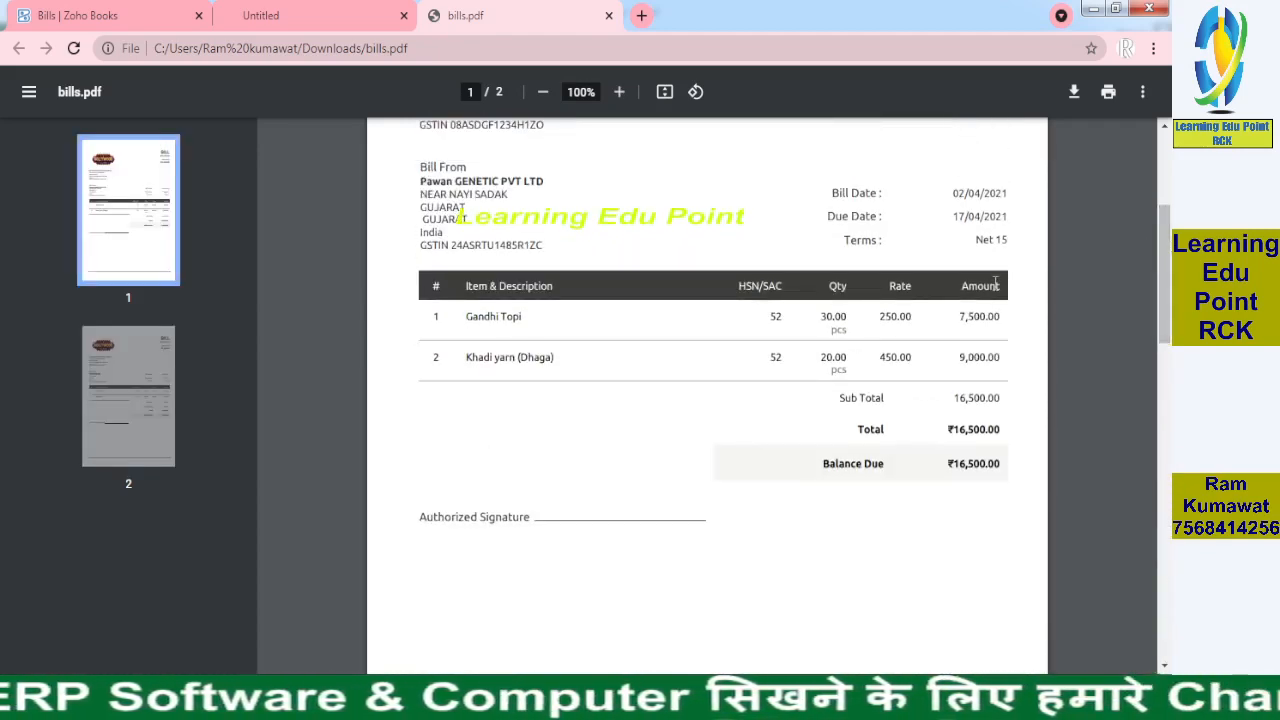
drag(1165, 280, 1157, 220)
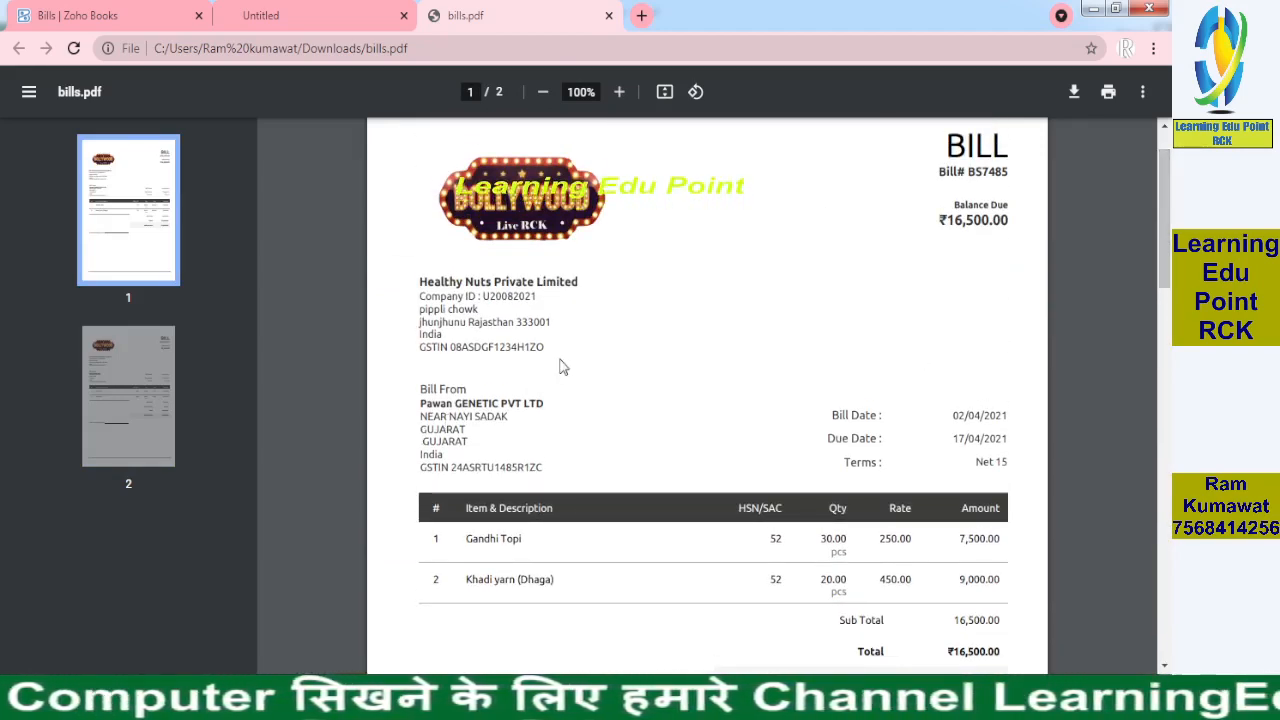
- Copy the Source of Supply codes PB and GJ from Bill.csv into the Destination of Supply cells of both payments in sample_billpayments.csv
key(alt+Tab)
key(alt+Tab)
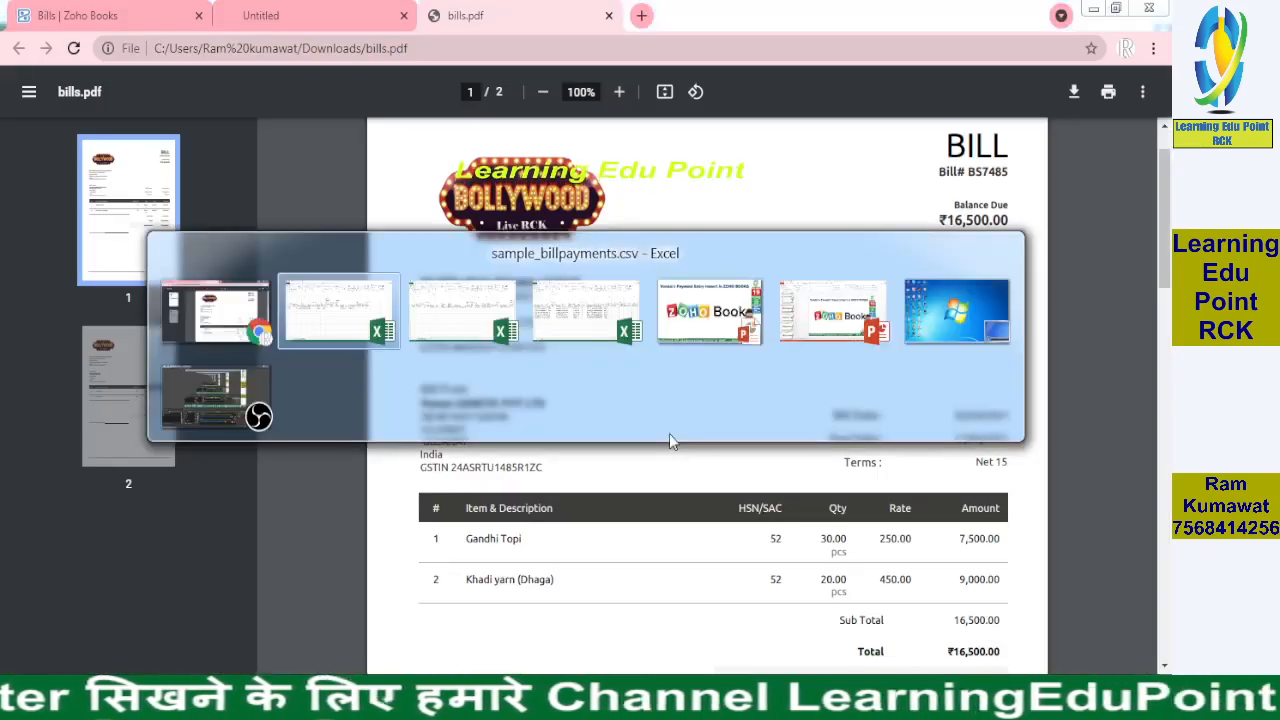
key(alt+Tab)
key(alt+Tab)
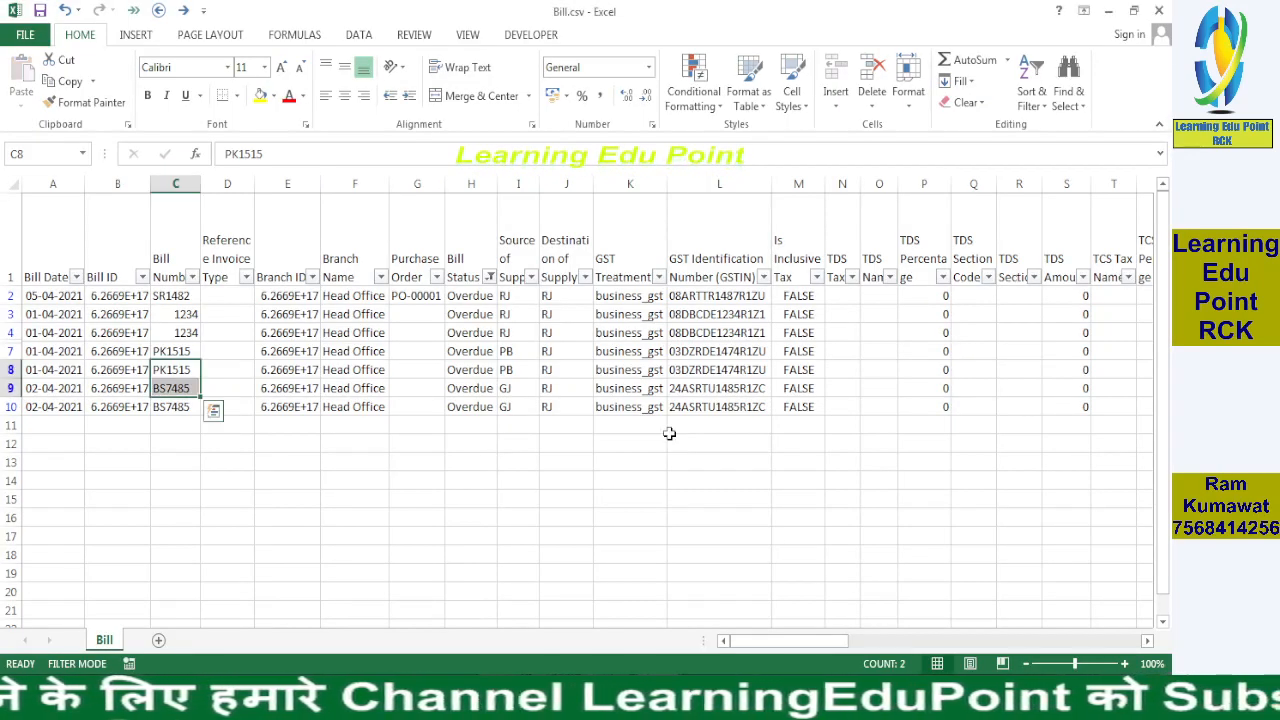
key(Right)
key(Right)
key(Right)
key(Right)
key(Right)
key(Right)
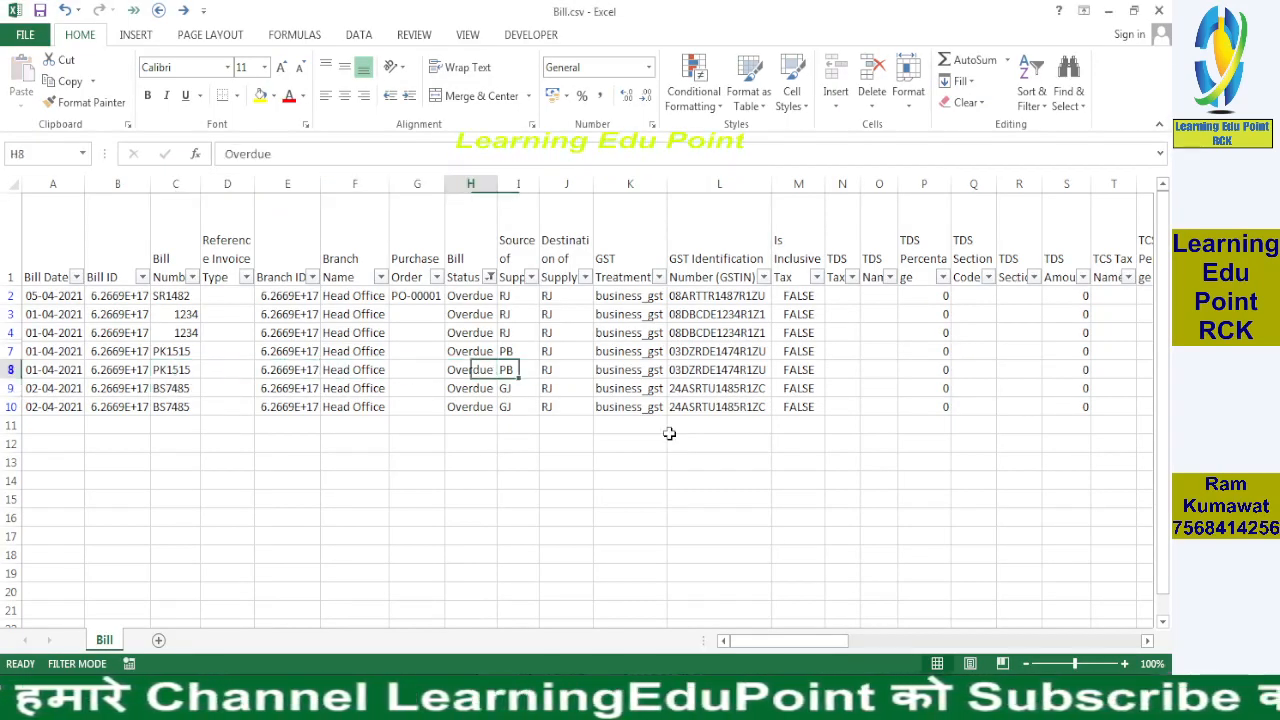
key(shift+Down)
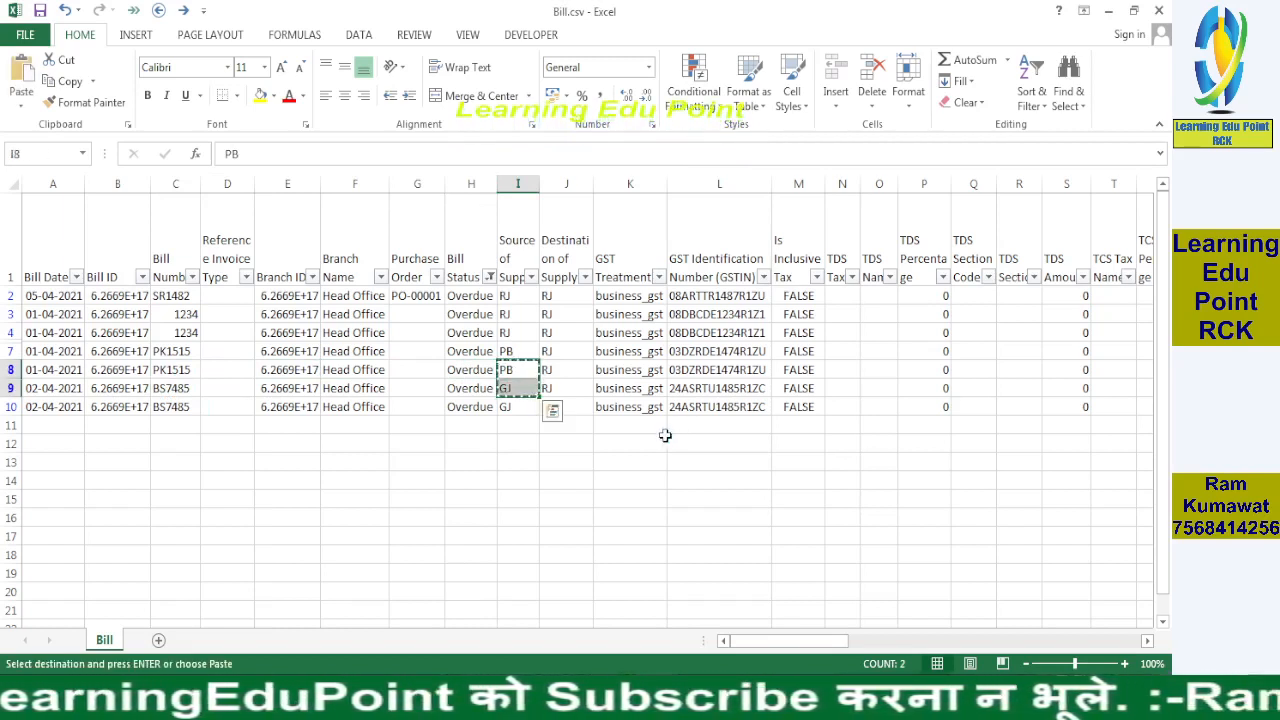
key(Right)
key(Right)
key(Right)
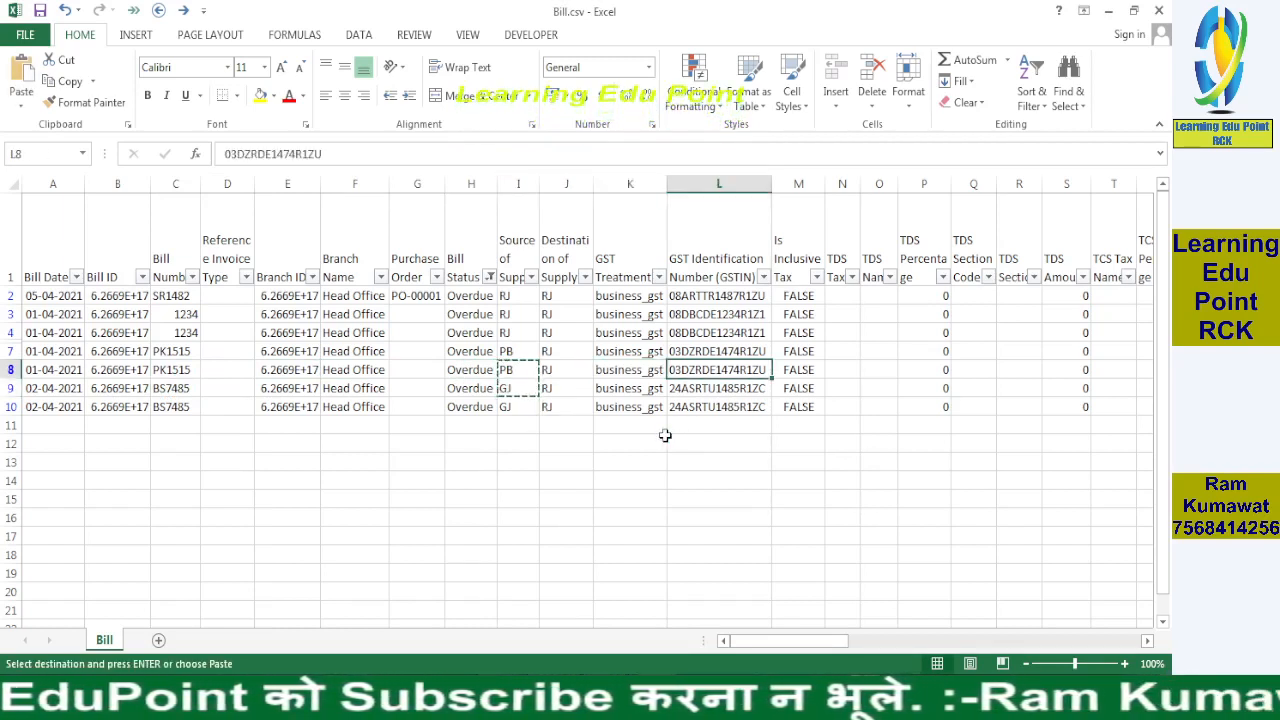
key(alt+Tab)
key(alt+Tab)
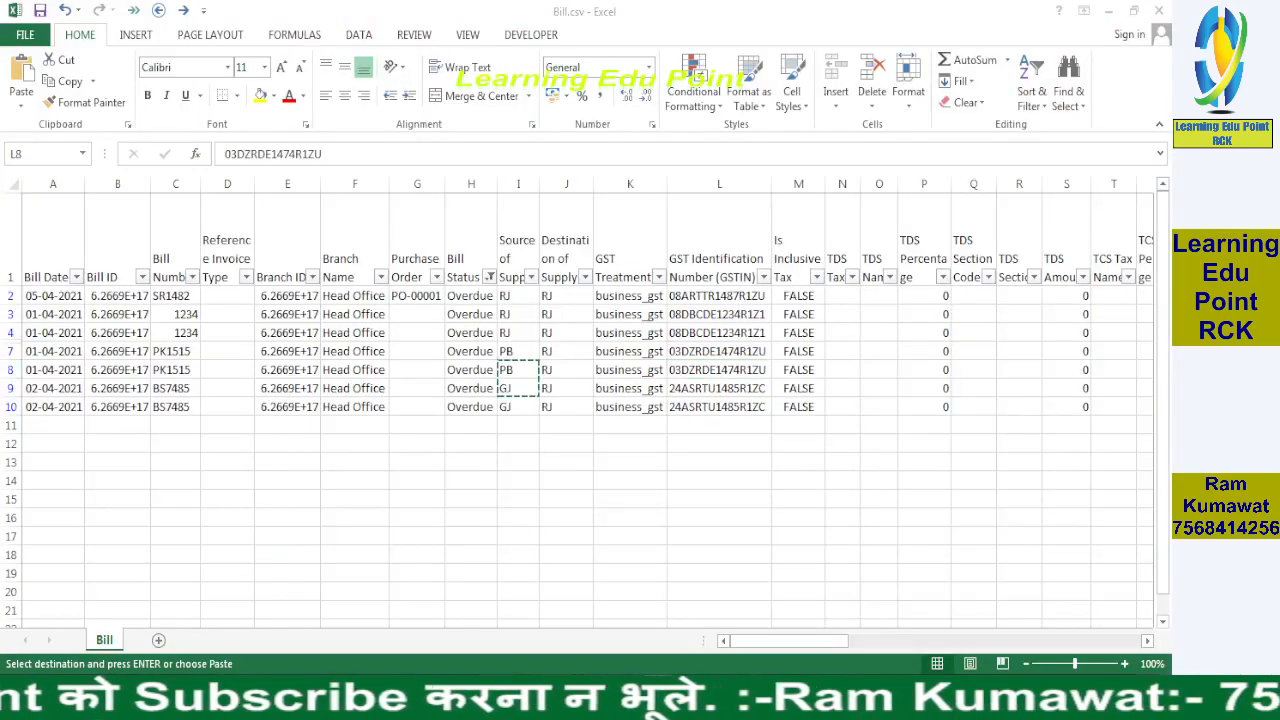
click(660, 695)
click(416, 595)
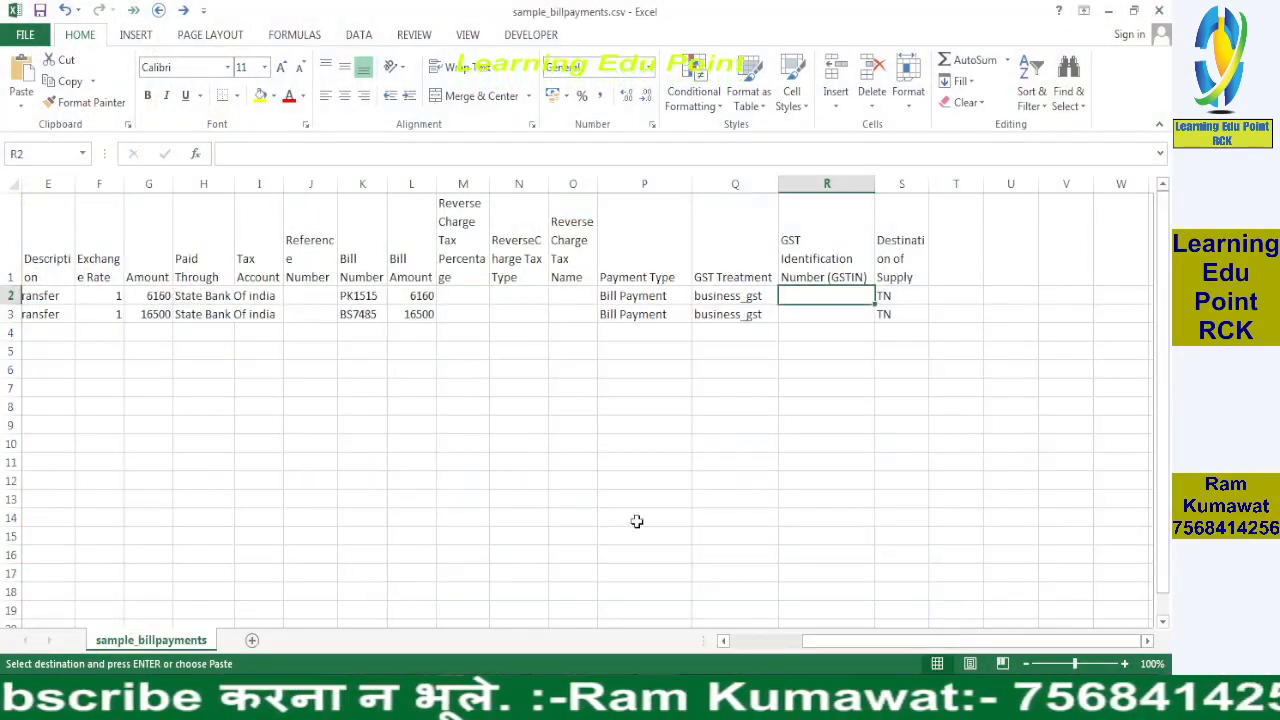
key(Right)
key(ctrl+v)
- Switch back to Bill.csv and copy the adjacent GSTIN cells of bills PK1515 and BS7485
key(alt+Tab)
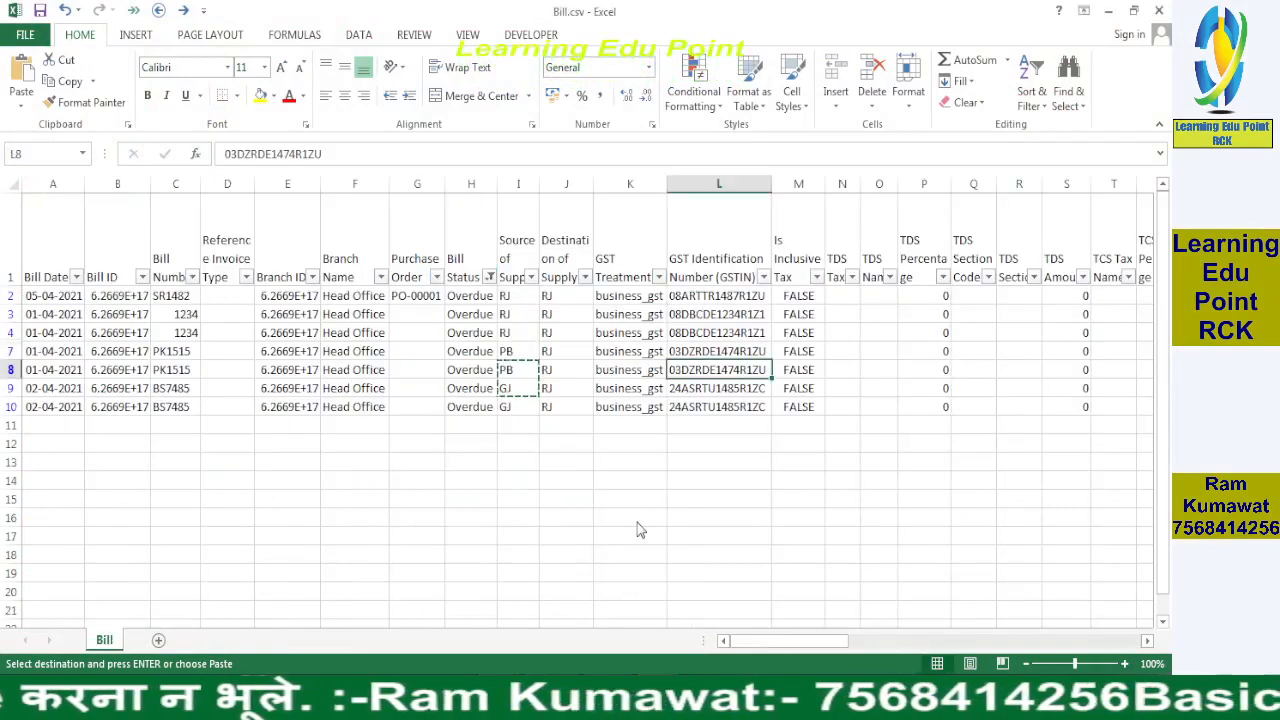
key(shift+Down)
key(ctrl+c)
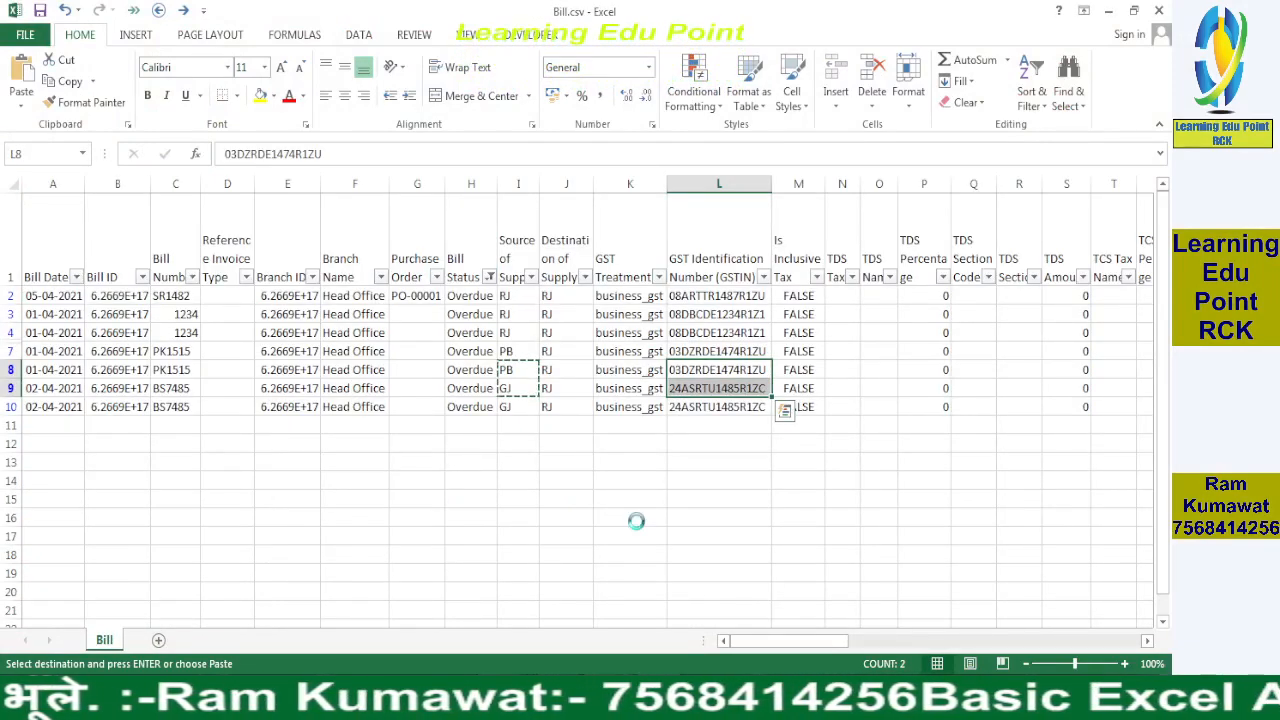
- Look through the PK1515 row of Bill.csv, from Bill Date past the tax and vendor columns to Item Name
key(Left)
key(Left)
key(Left)
key(Left)
key(Left)
key(Left)
key(Left)
key(Left)
key(Left)
key(Left)
key(Left)
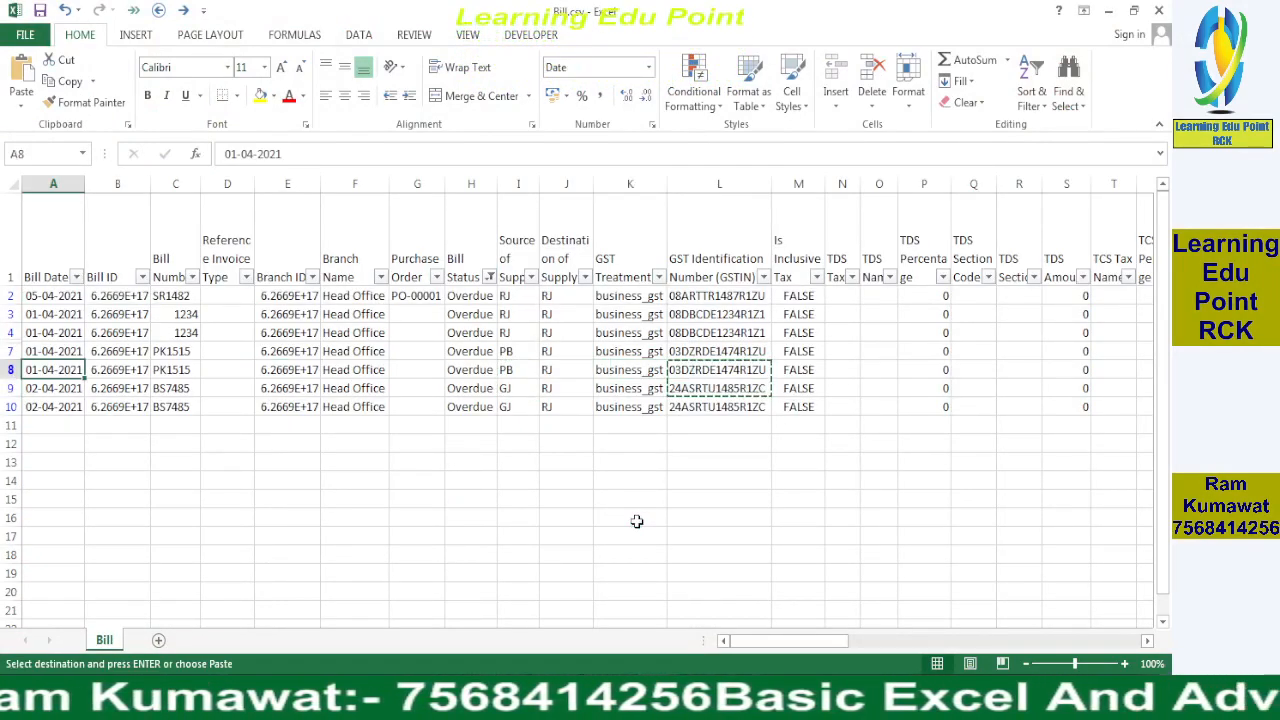
key(Right)
key(Left)
key(Right)
key(Right)
key(Right)
key(Right)
key(Right)
key(Right)
key(Right)
key(Right)
key(Right)
key(Right)
key(Right)
key(Right)
key(Right)
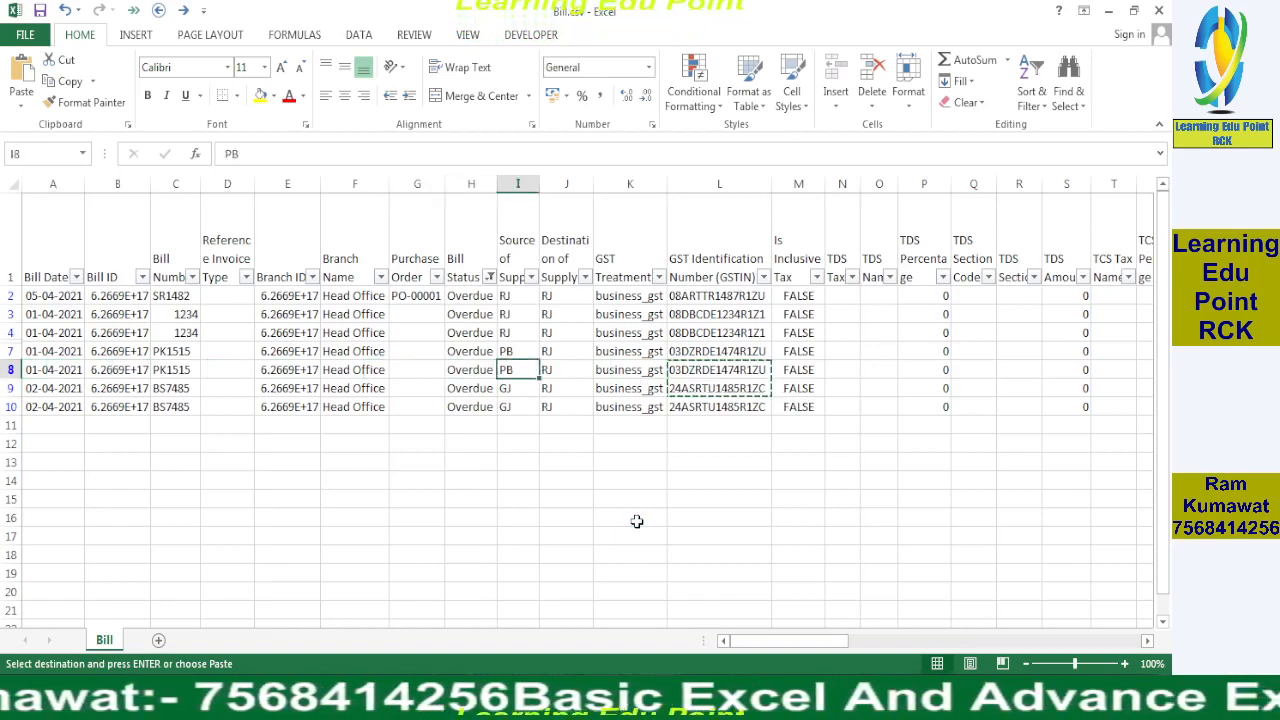
key(Right)
key(Right)
key(Right)
key(Right)
key(Right)
key(Right)
key(Right)
key(Right)
key(Right)
key(Right)
key(Right)
key(Right)
key(Right)
key(Right)
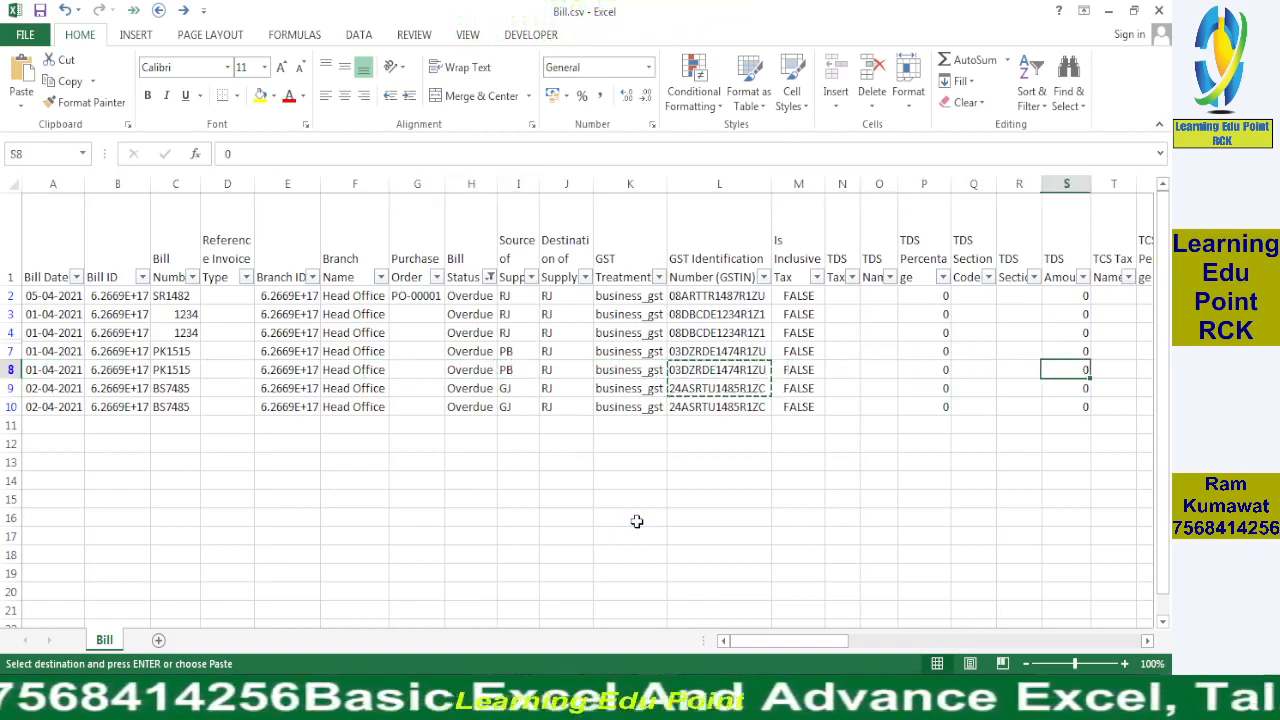
key(Right)
key(Left)
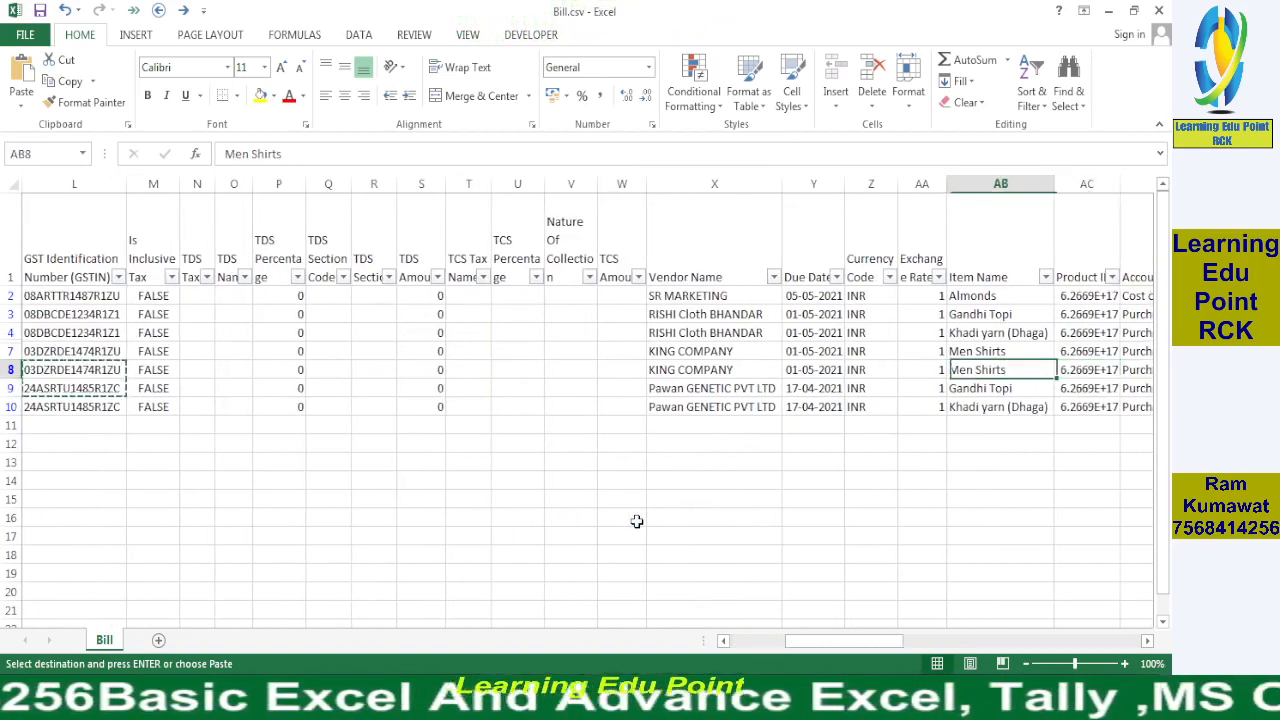
key(Left)
key(Left)
key(Left)
key(Left)
key(Left)
key(Left)
key(Right)
- Paste the copied GSTINs into the GST Identification Number cells of both payments in sample_billpayments.csv
key(ctrl+Tab)
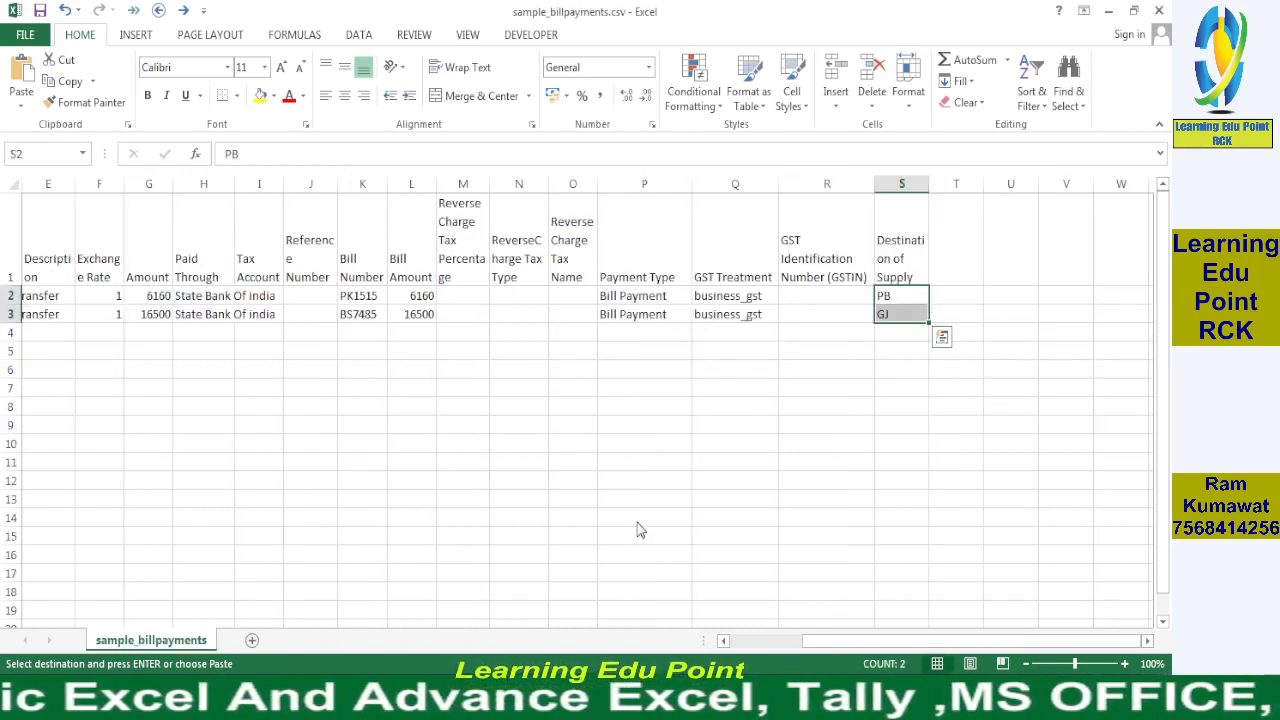
key(Left)
key(ctrl+v)
- Review the filled-in payment rows across all columns, from Payment Number to Destination of Supply
key(Left)
key(Left)
key(Left)
key(Left)
key(Left)
key(Left)
key(Left)
key(Left)
key(Left)
key(Left)
key(Left)
key(Left)
key(Left)
key(Left)
key(Left)
key(Left)
key(Left)
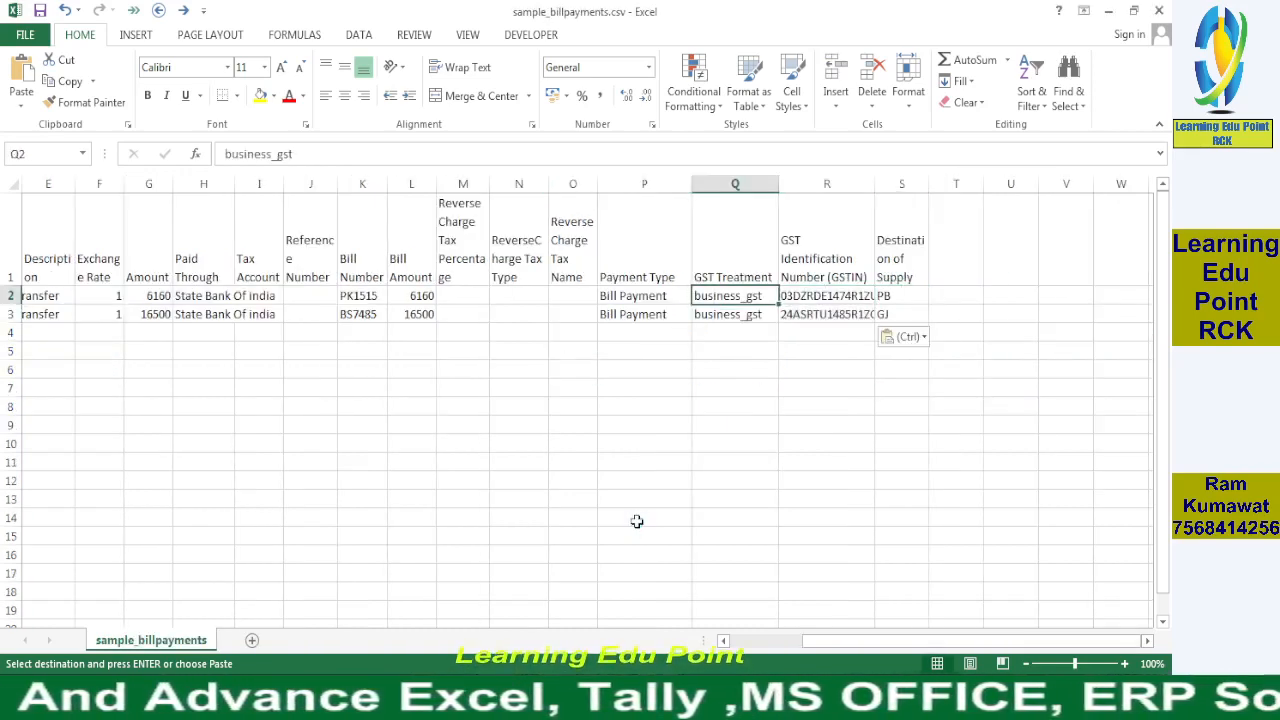
key(Right)
key(Right)
key(Right)
key(Right)
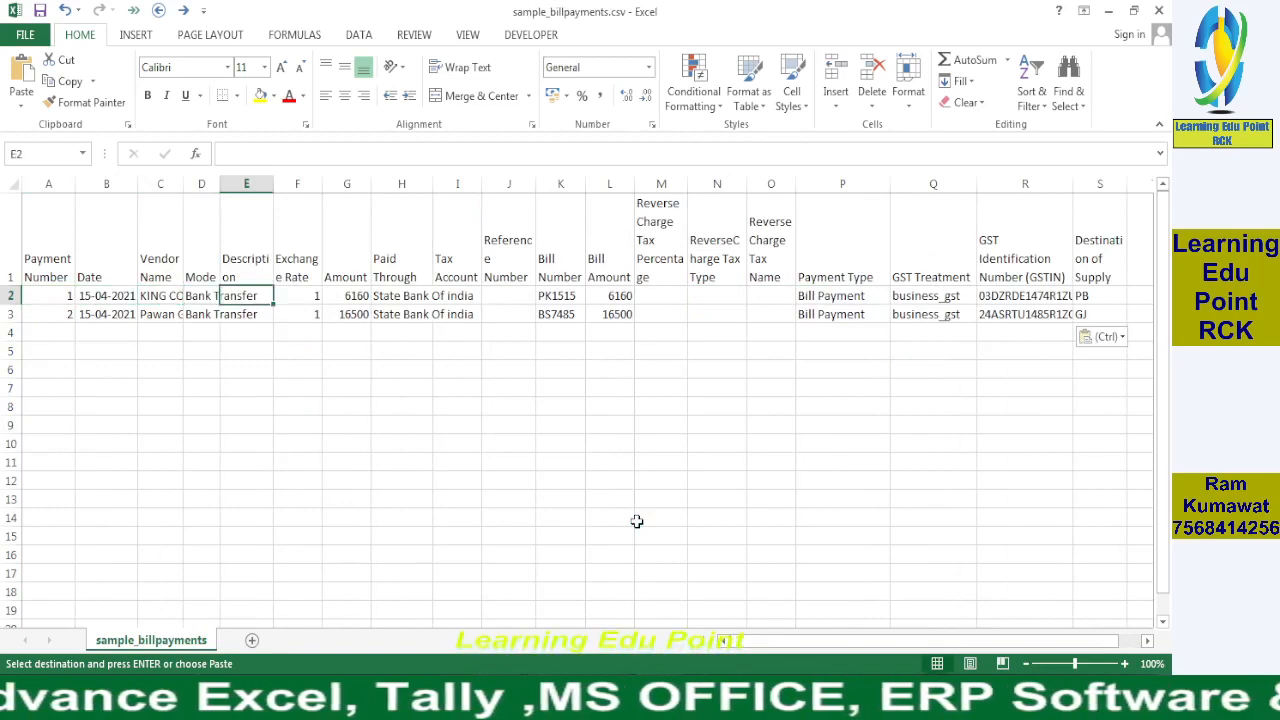
key(Left)
key(Left)
key(Down)
key(Up)
key(Right)
key(Right)
key(Right)
key(Right)
key(Right)
key(Right)
key(Right)
key(Right)
key(Right)
key(Right)
key(Right)
key(Right)
key(Right)
key(Right)
key(Right)
key(Right)
key(Right)
key(Right)
key(Right)
key(Right)
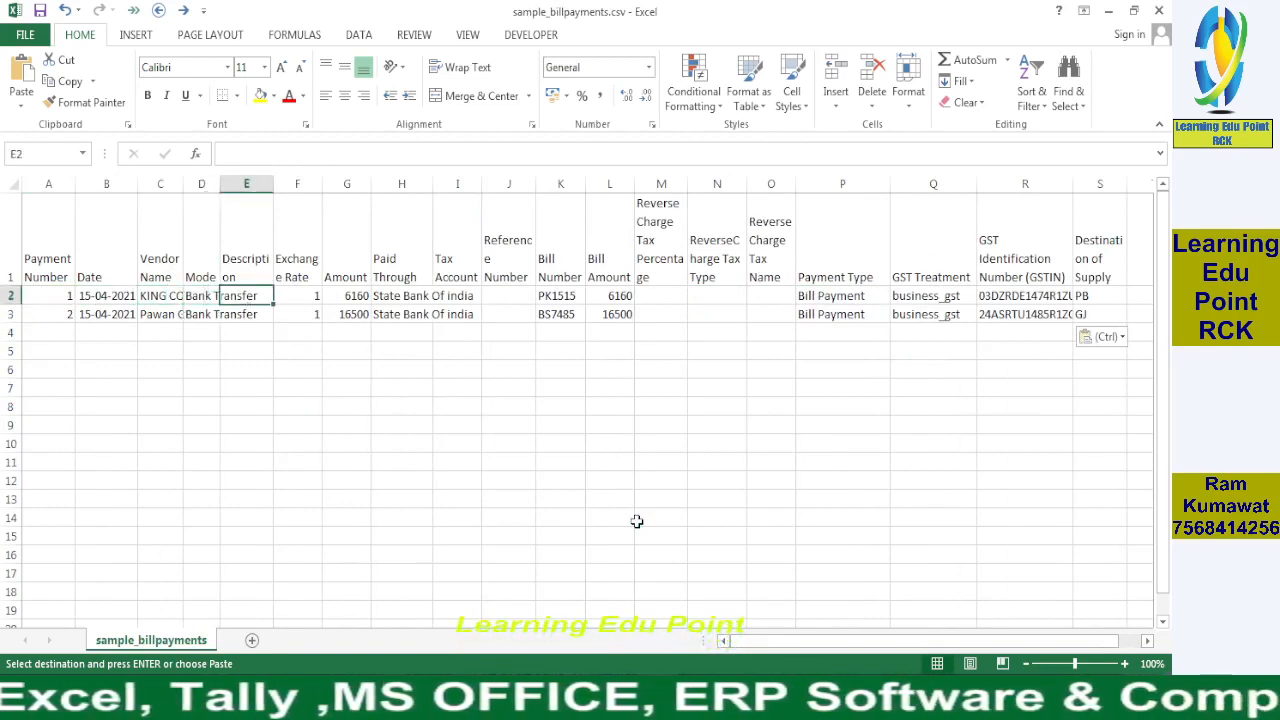
key(Left)
key(Left)
key(Left)
key(Left)
key(Left)
key(Left)
key(Left)
key(Left)
key(Left)
key(Left)
key(Left)
key(Left)
key(Left)
key(Left)
key(Left)
key(Left)
key(Left)
key(Left)
key(Left)
key(Left)
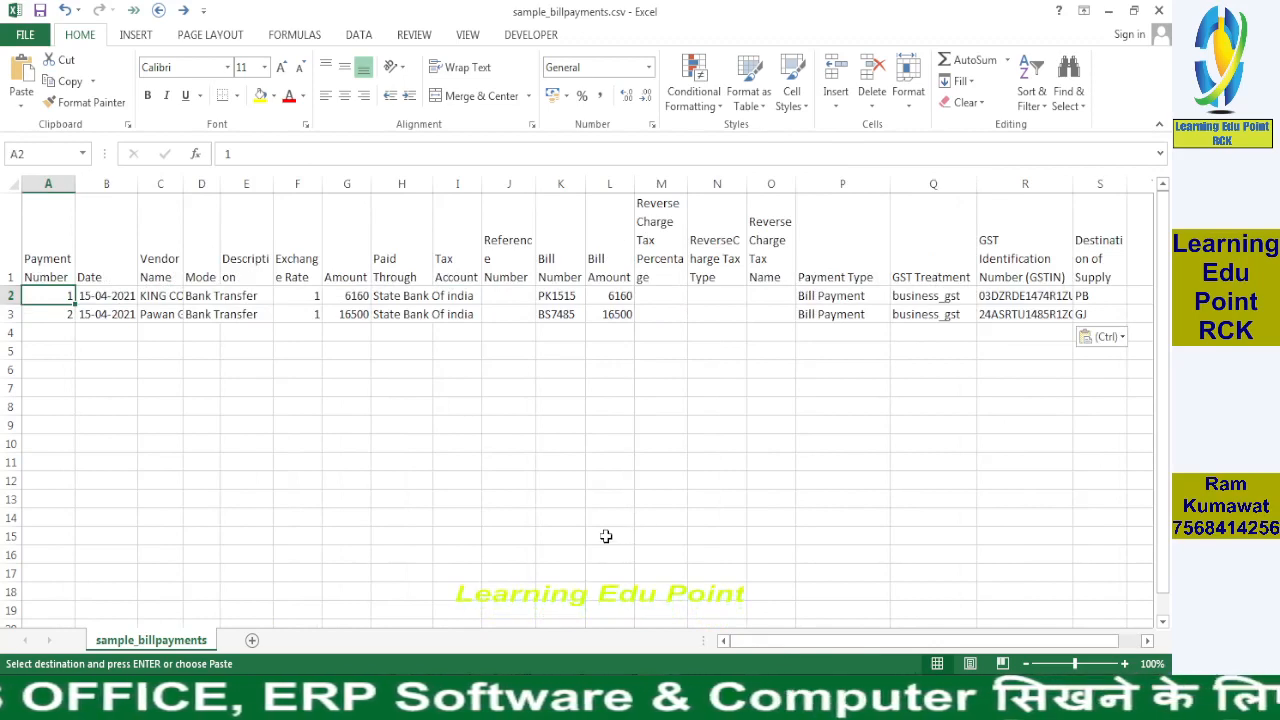
- Save sample_billpayments.csv, switch to Zoho Books in the browser and start importing payments under Payments Made
key(ctrl+s)
click(513, 395)
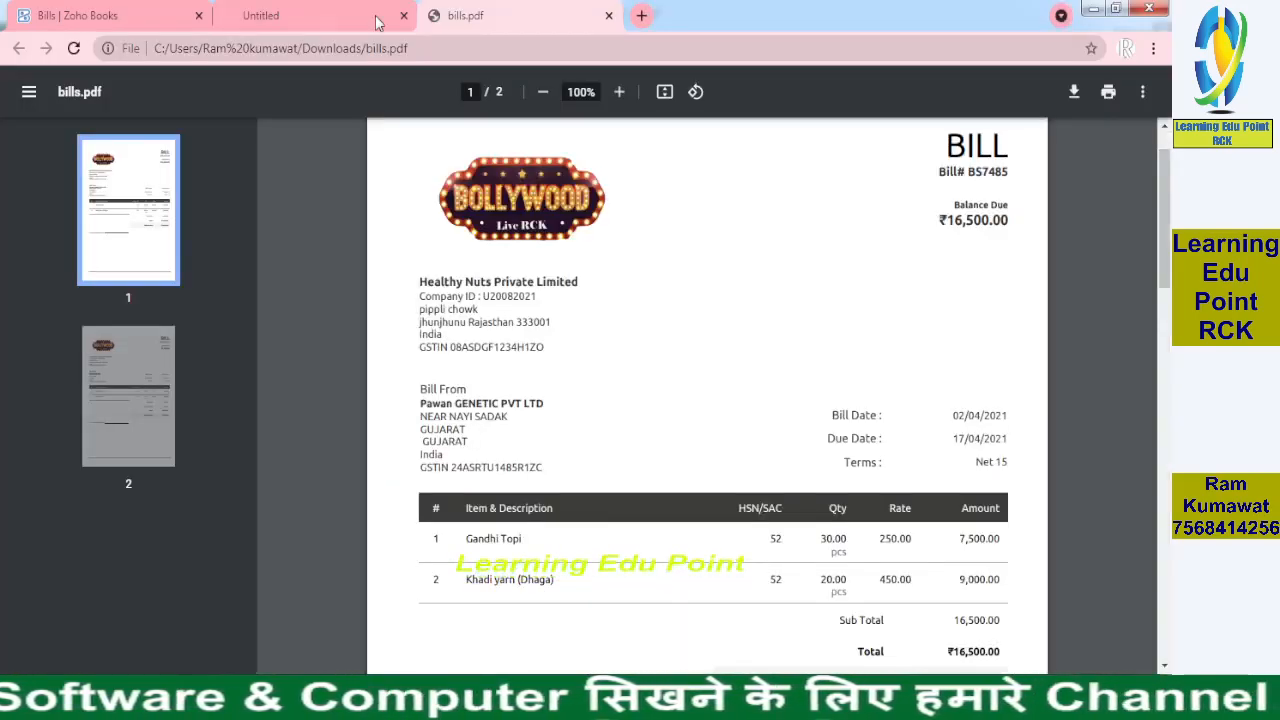
click(80, 15)
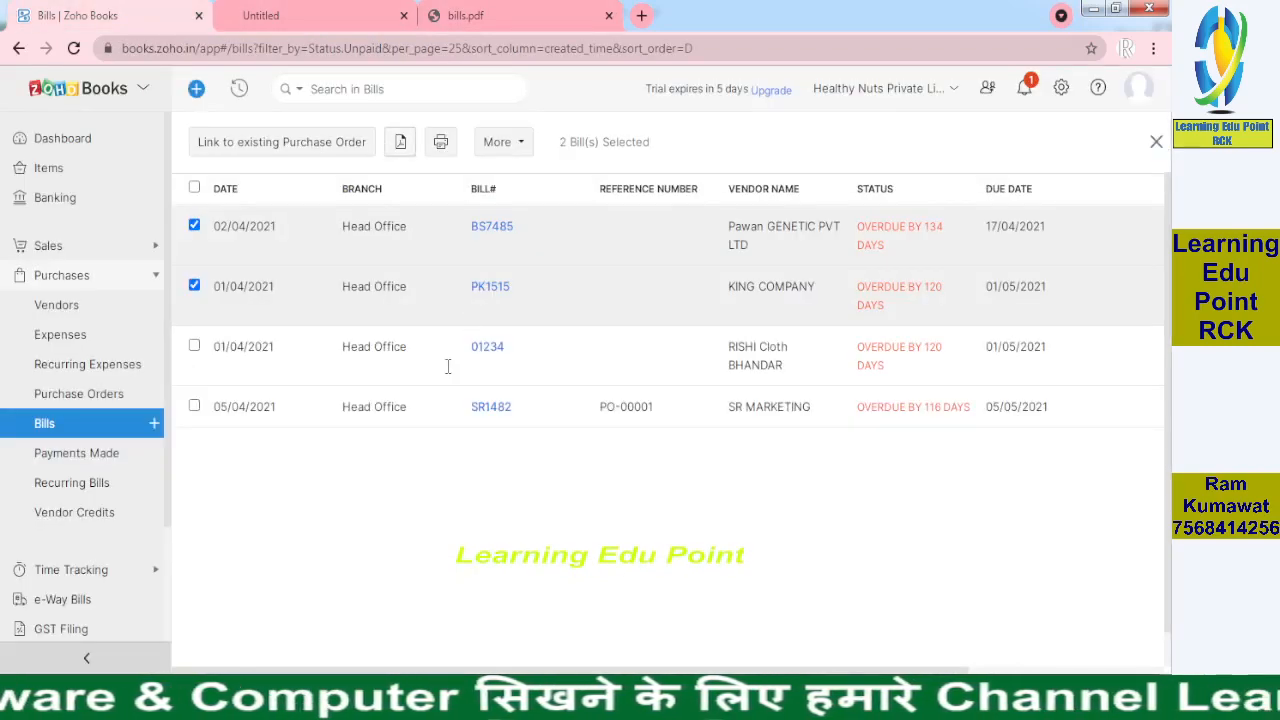
click(108, 458)
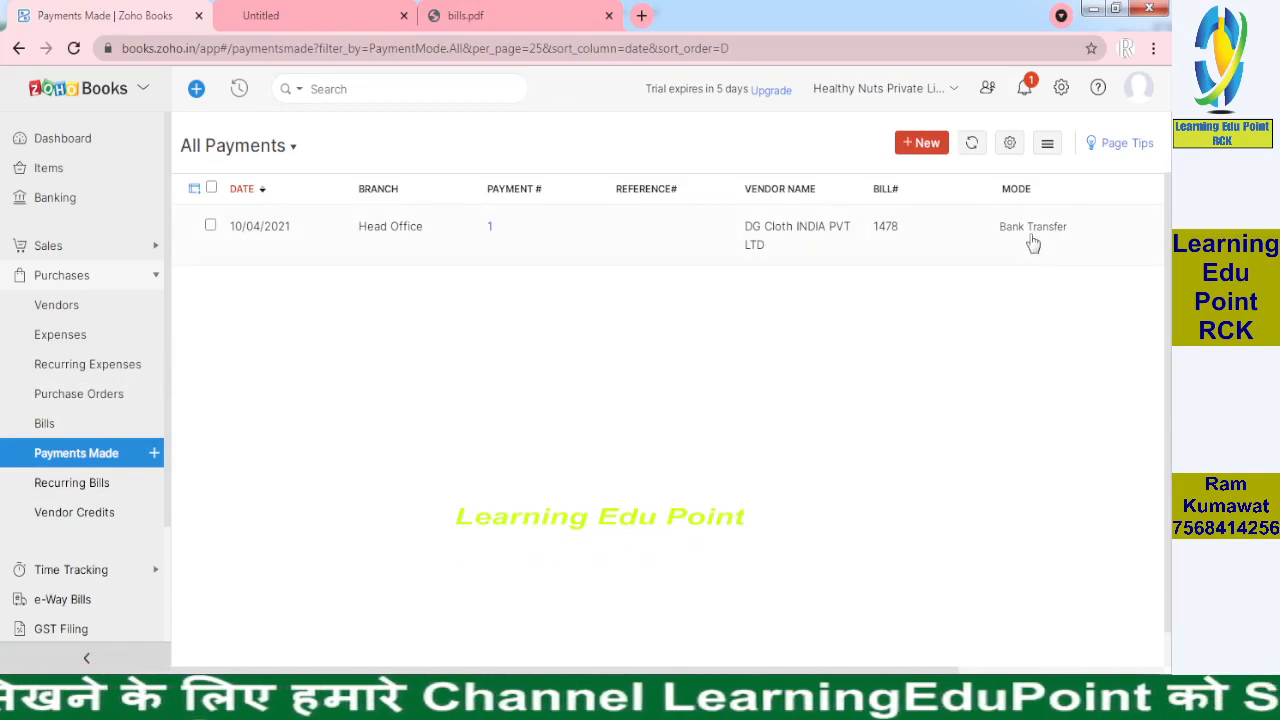
click(1049, 146)
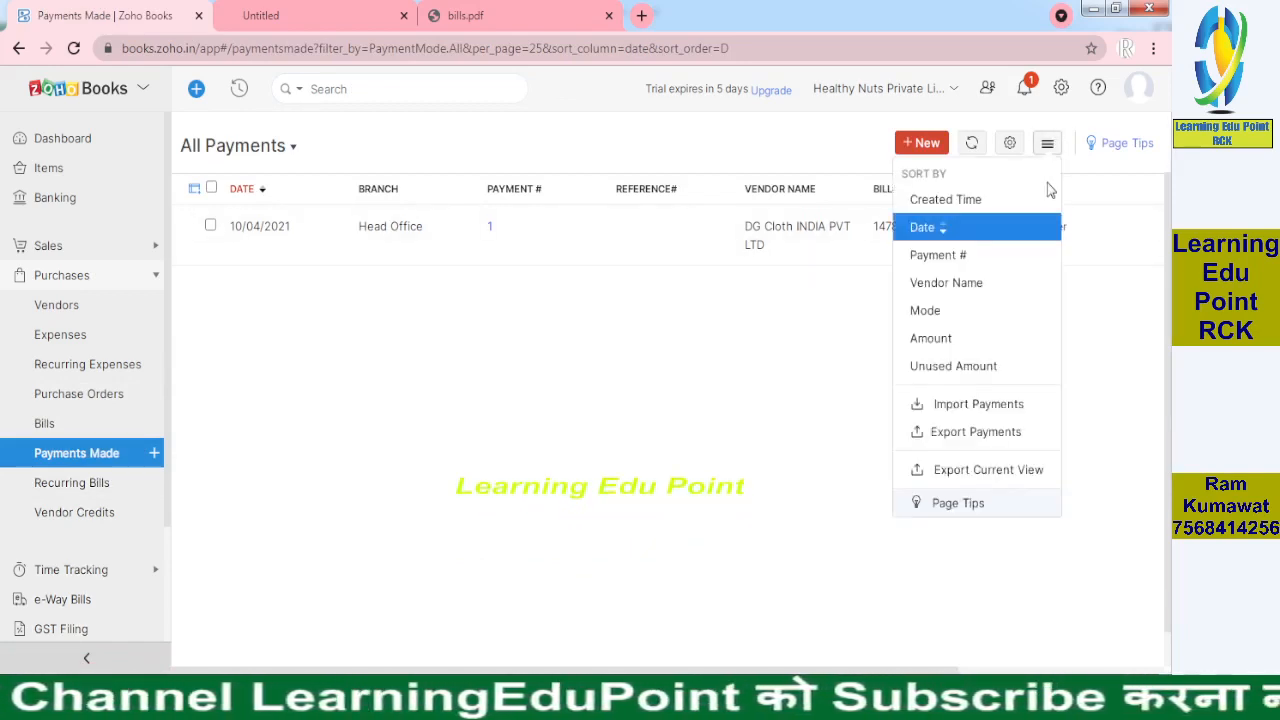
click(962, 405)
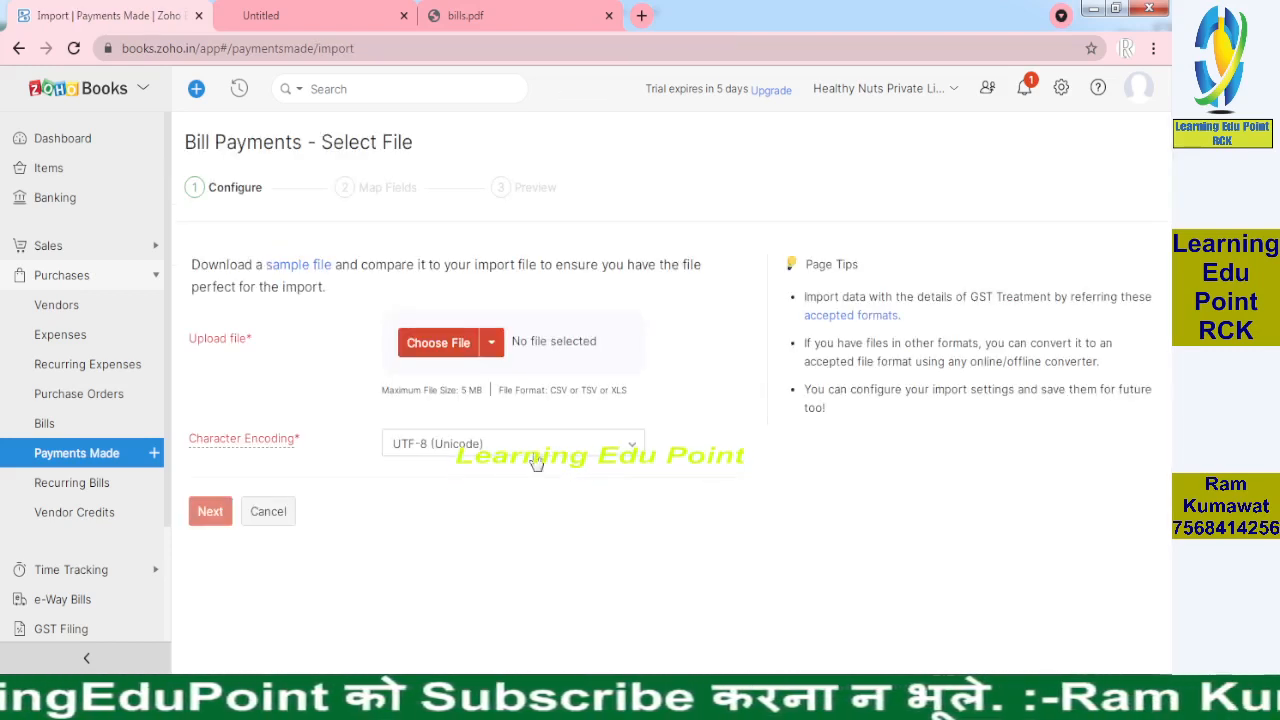
- Select sample_billpayments.csv from Downloads as the bill payments import file and proceed to field mapping
click(432, 345)
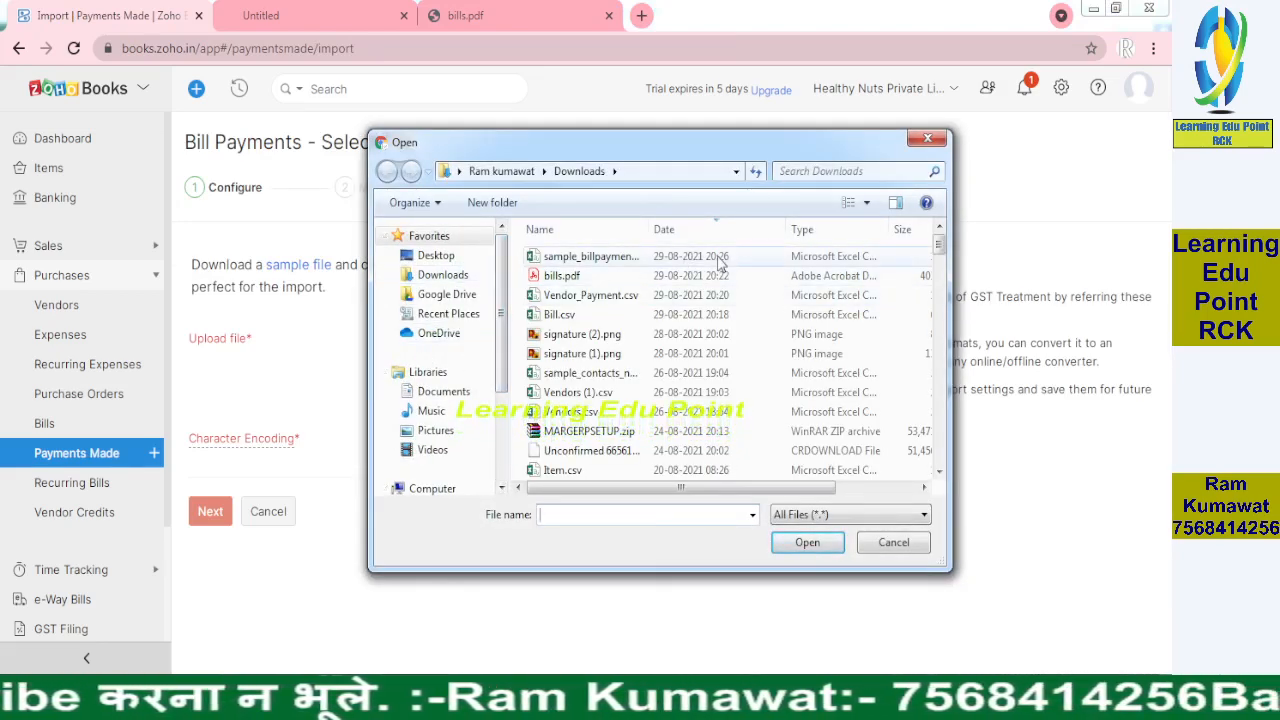
click(595, 257)
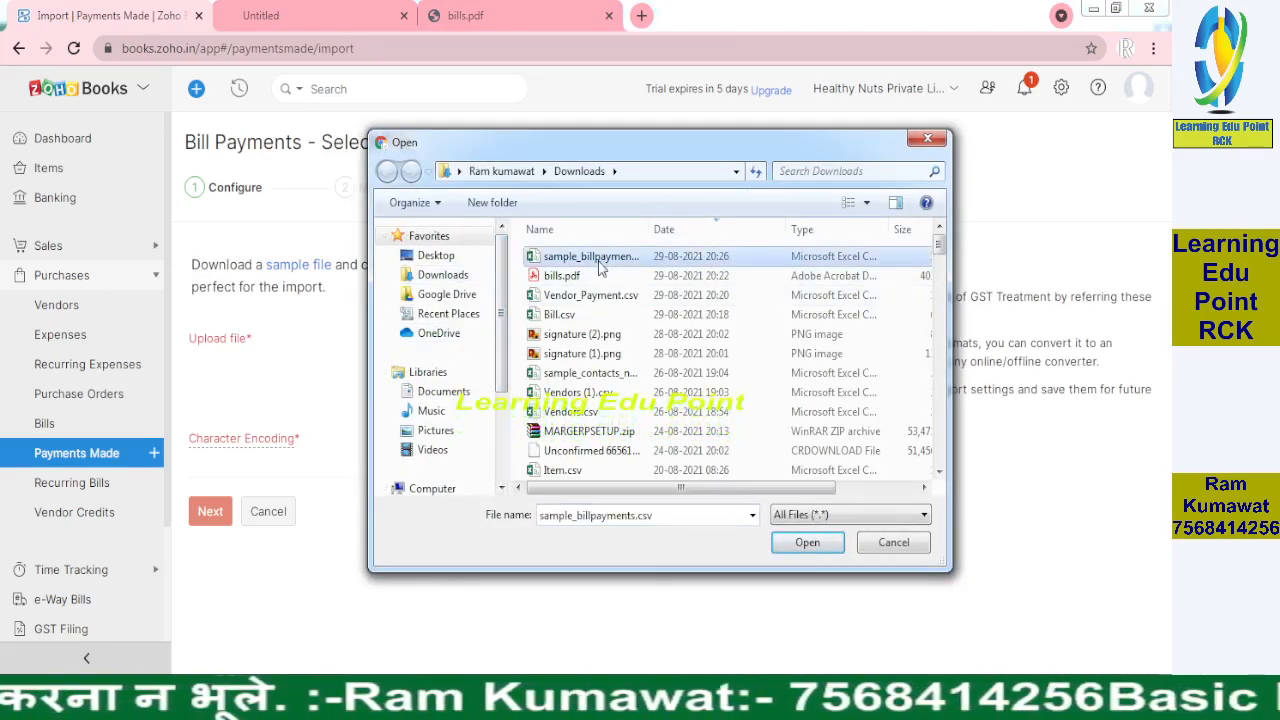
click(808, 545)
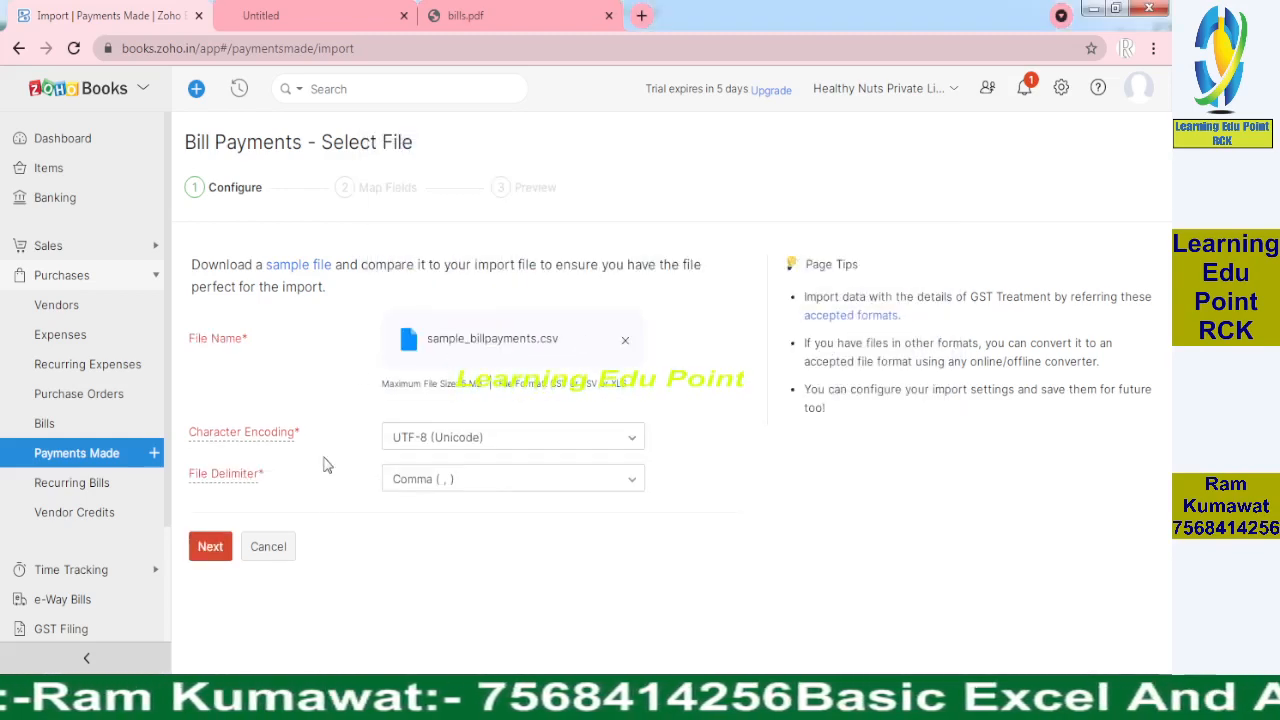
click(210, 546)
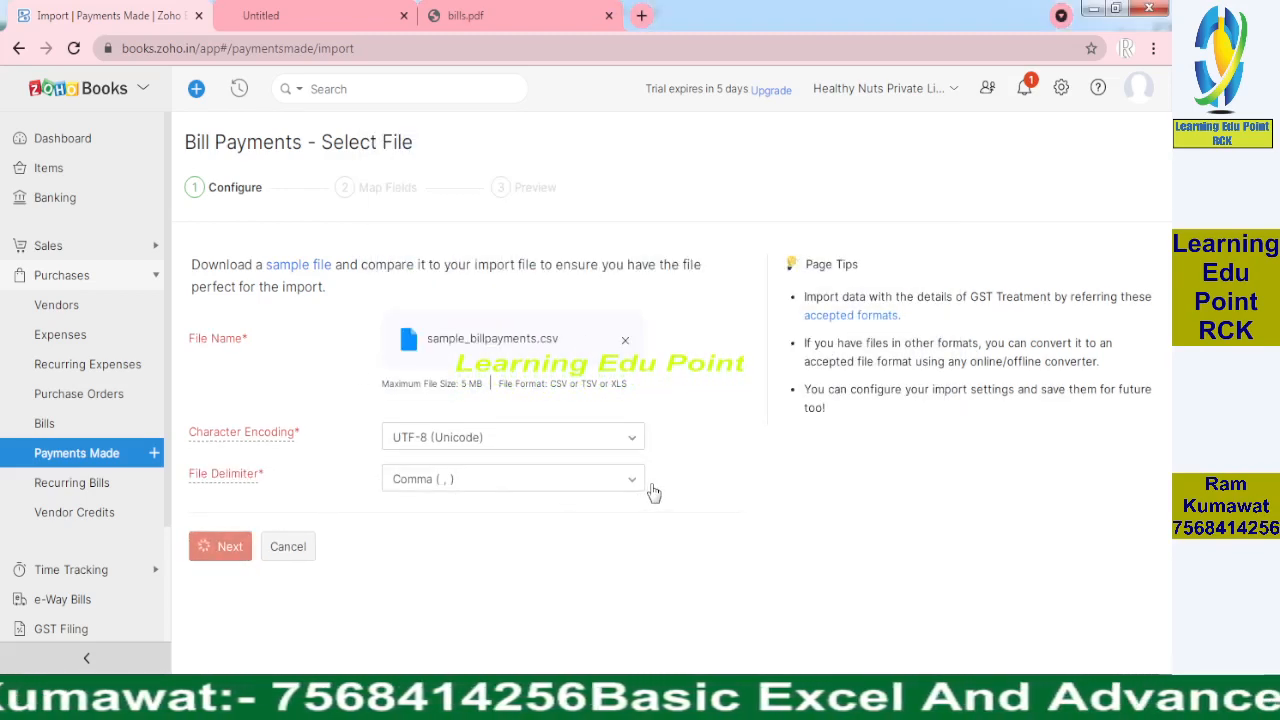
- Save the field mapping selections for future imports and proceed to the import preview
drag(1171, 309, 1172, 663)
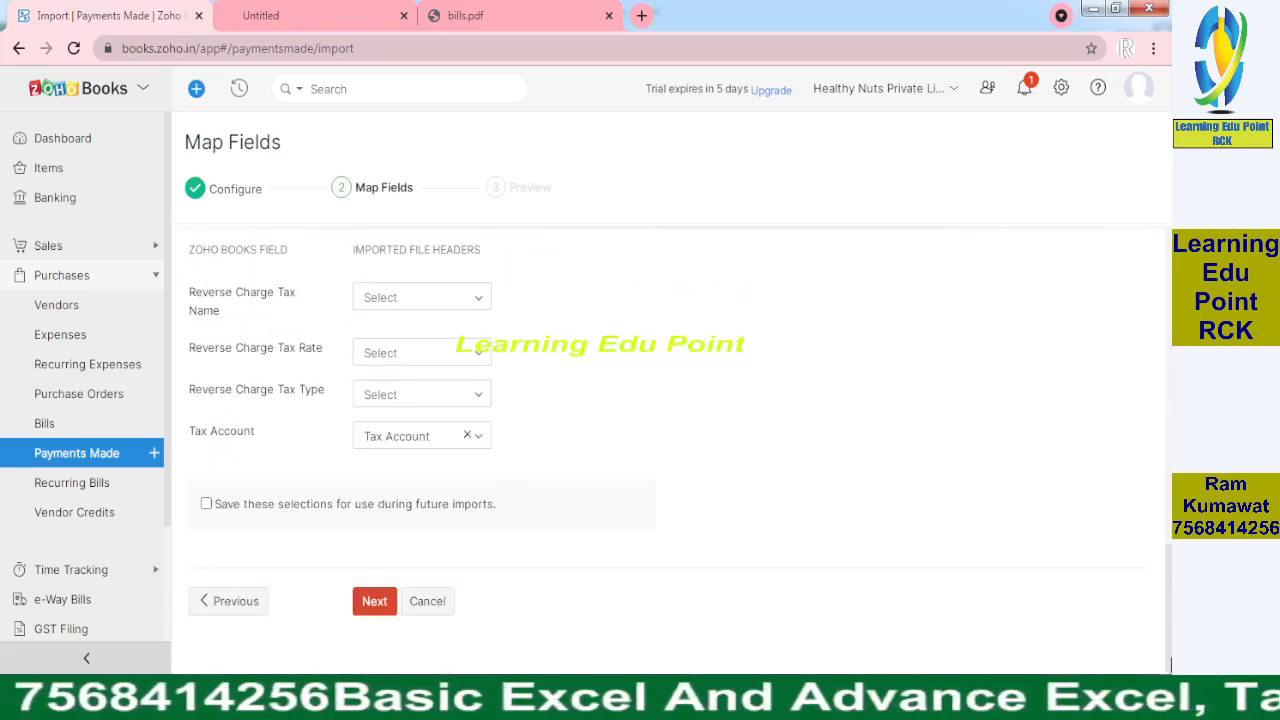
click(206, 503)
click(372, 603)
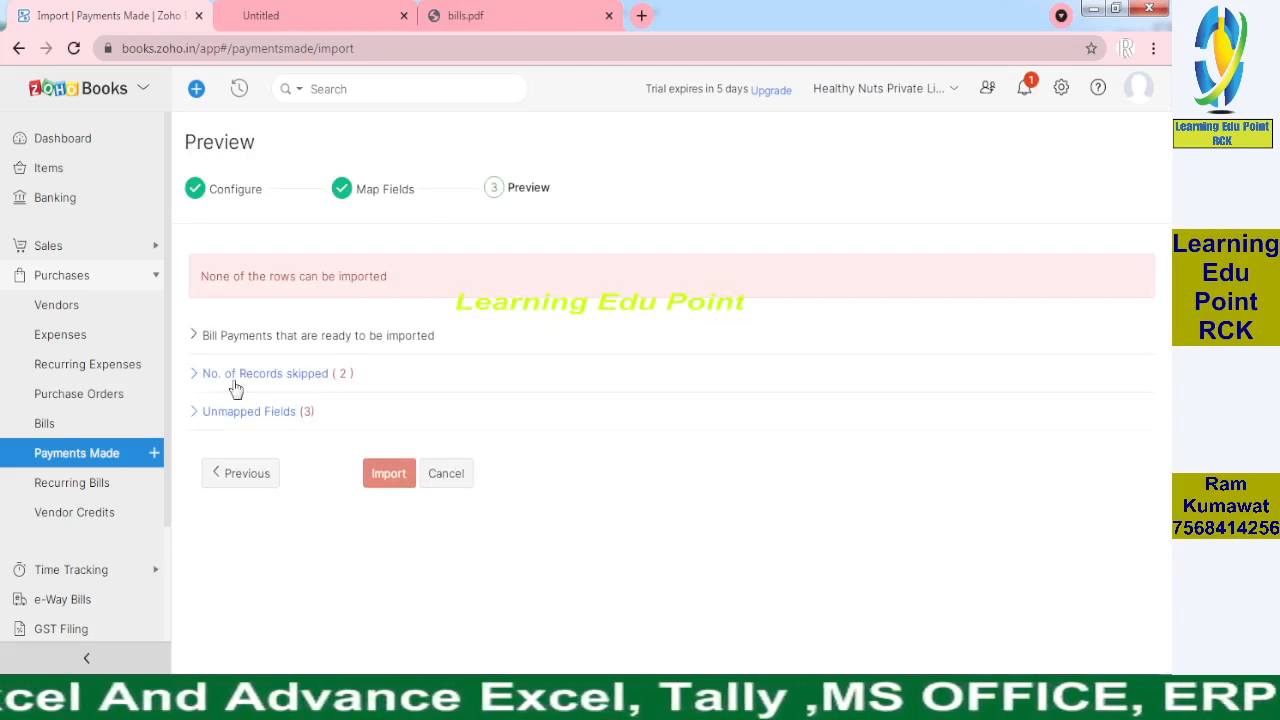
- Examine the skipped records and unmapped fields in the import preview, and return to field mapping
click(238, 386)
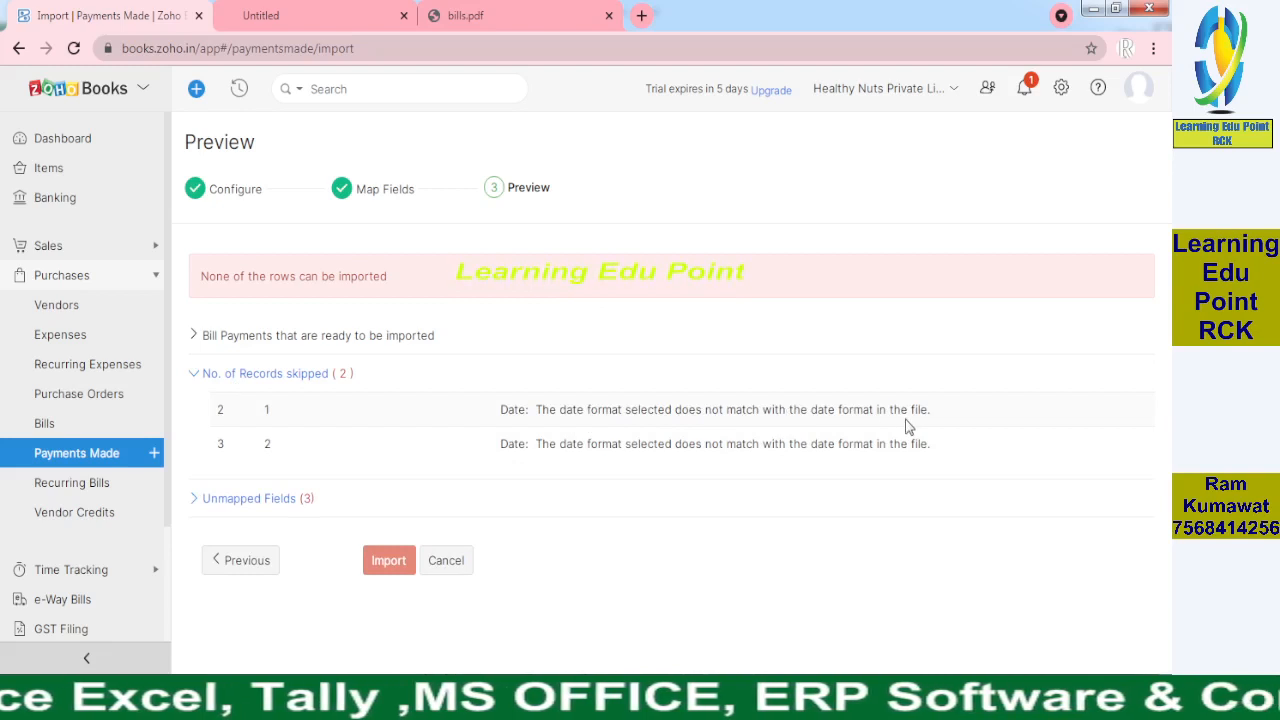
click(215, 500)
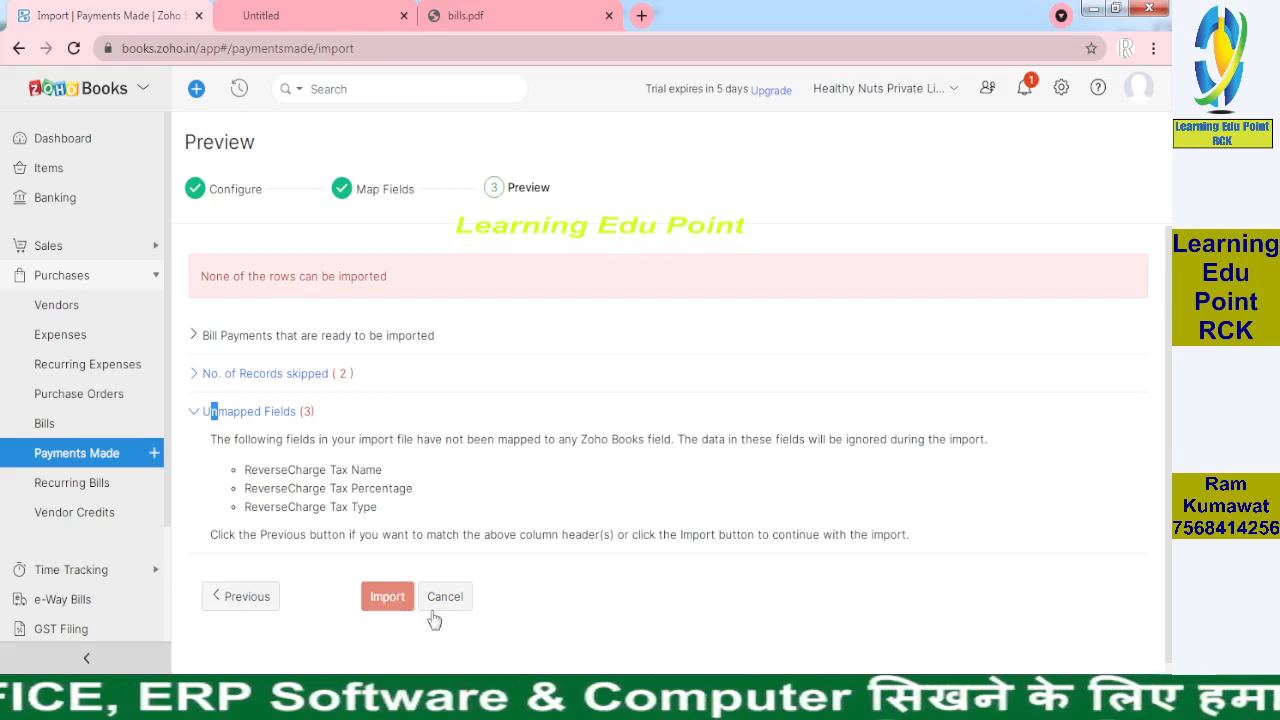
click(254, 609)
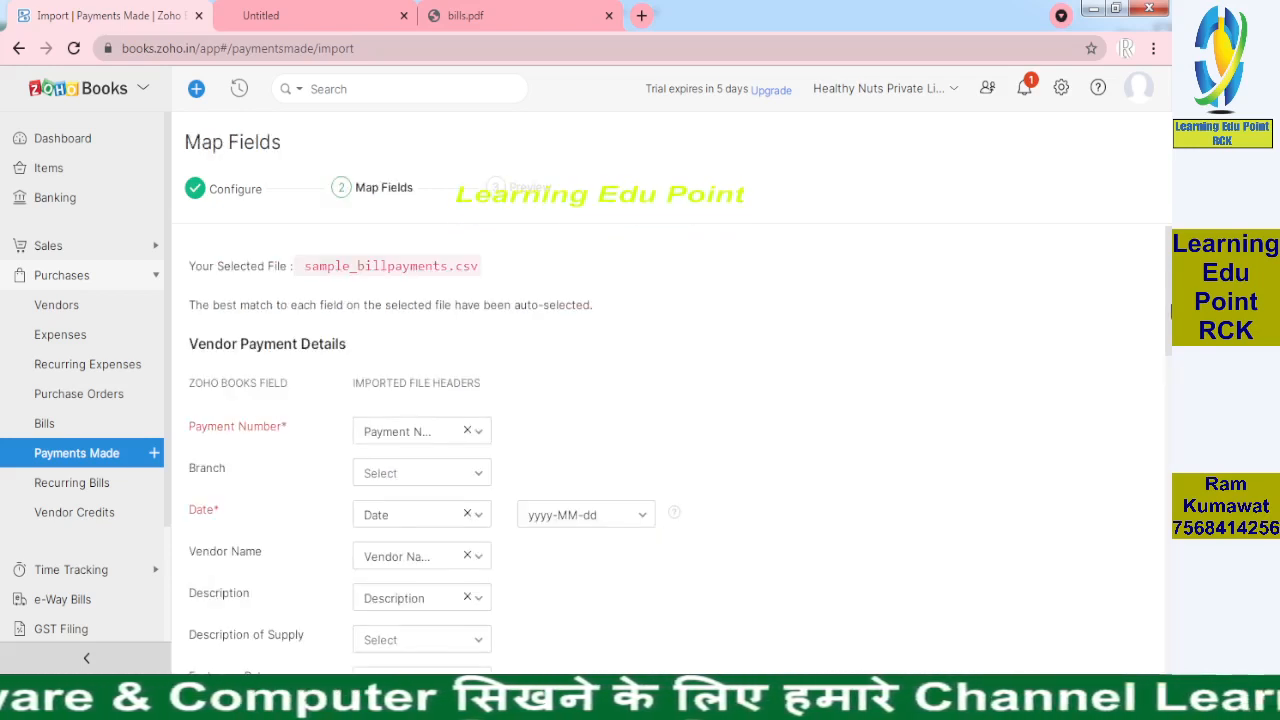
- Check the payment dates in sample_billpayments.csv in Excel and set the import's Date field format to dd-MM-yyyy in Zoho Books
click(661, 698)
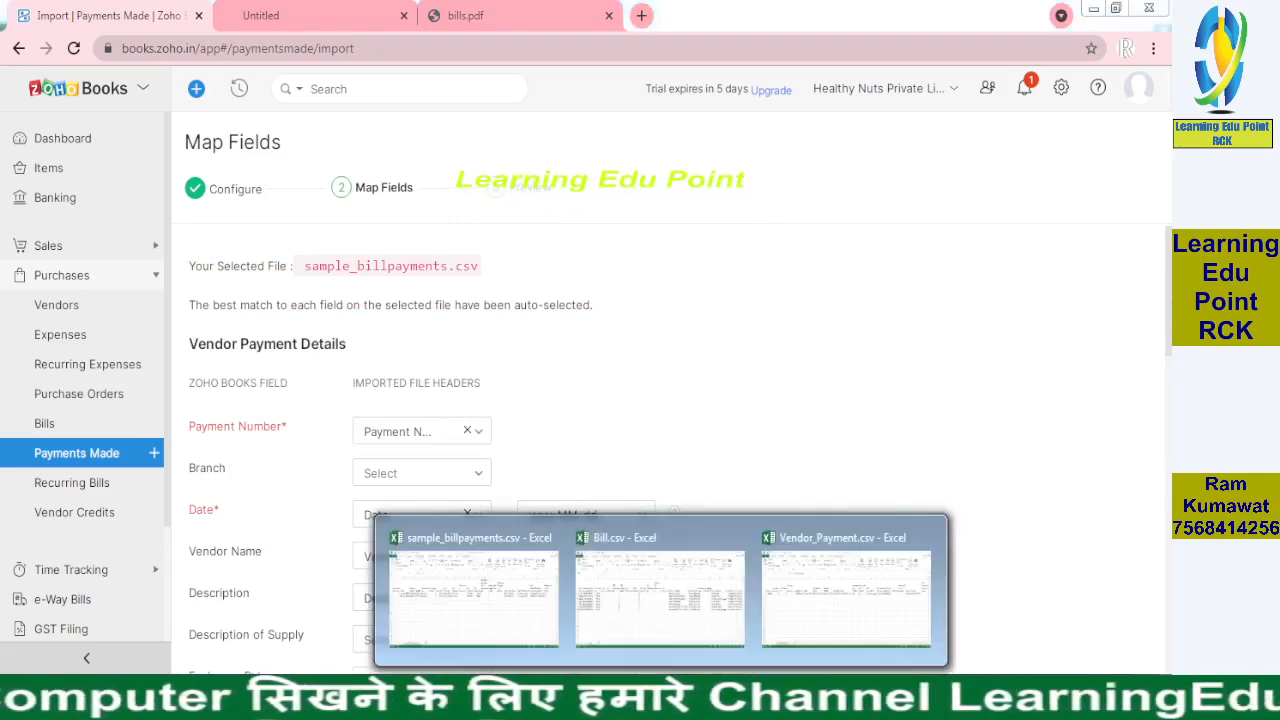
click(462, 592)
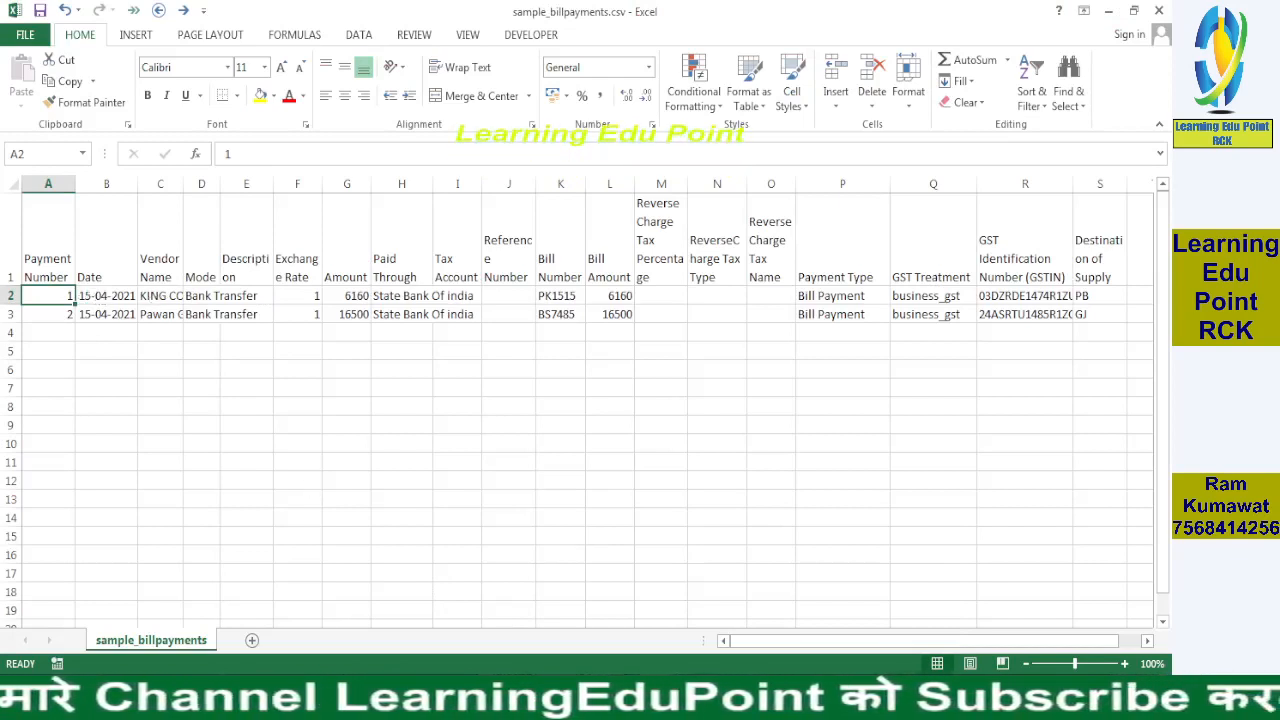
key(alt+Tab)
click(571, 520)
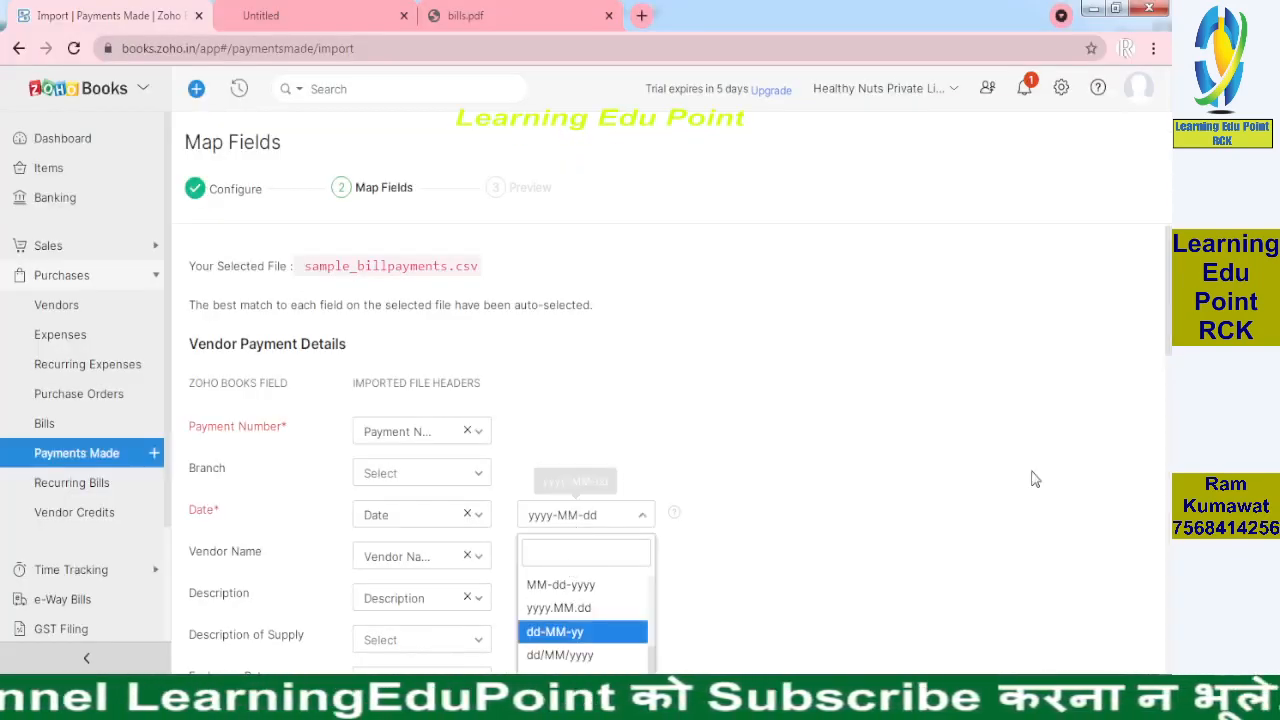
scroll(1035, 480, down, 2)
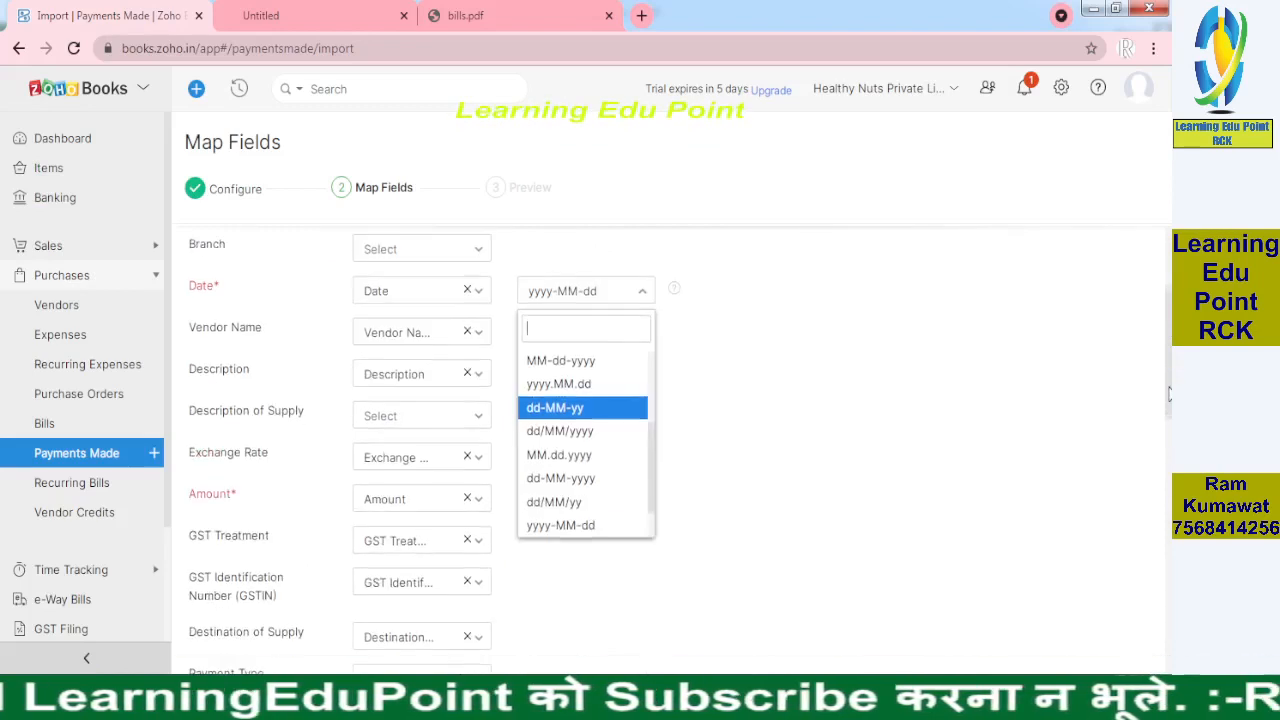
click(604, 472)
- Preview the import again, check the ready, skipped and unmapped entries, and import the bill payments
scroll(1170, 583, down, 5)
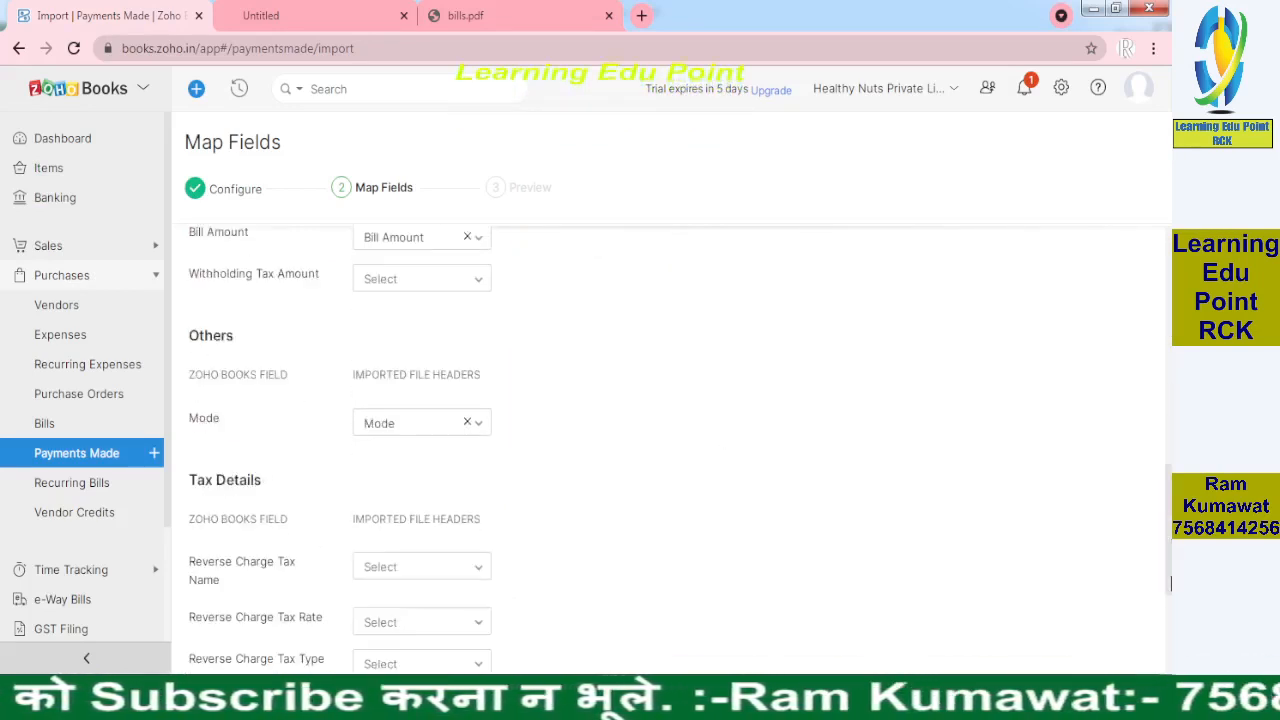
scroll(1170, 583, down, 1)
scroll(1171, 540, down, 2)
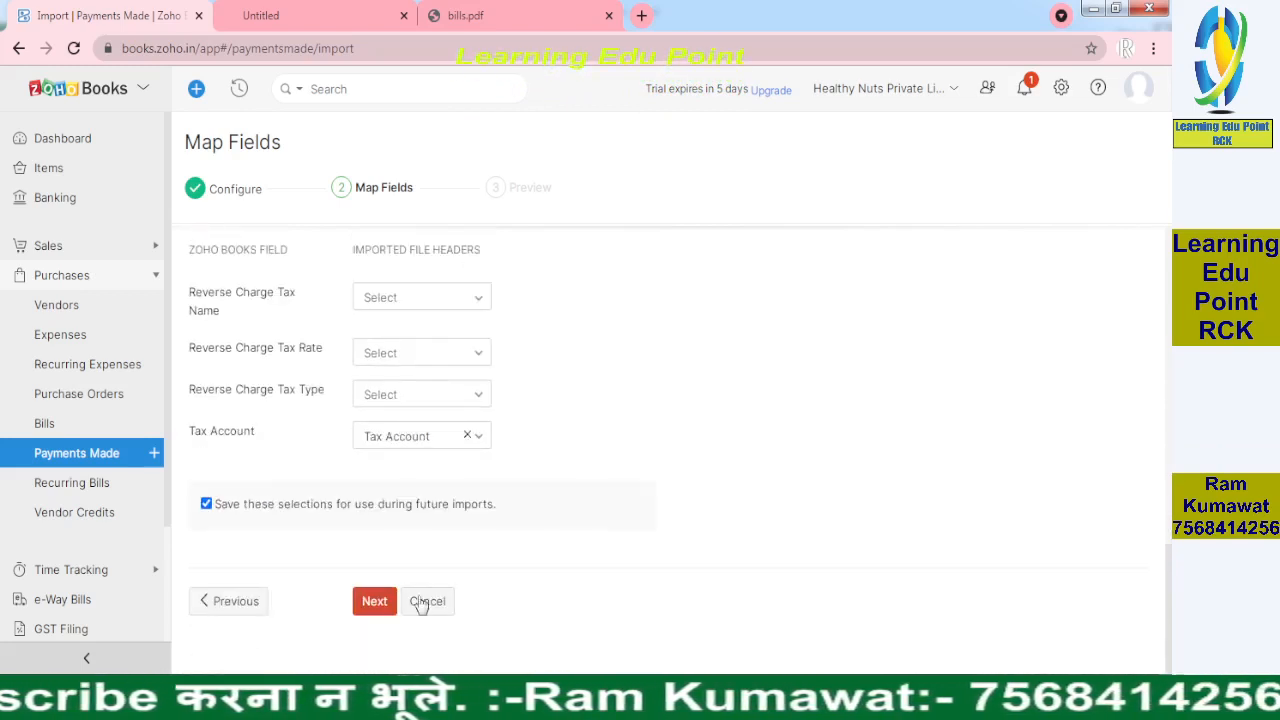
click(382, 603)
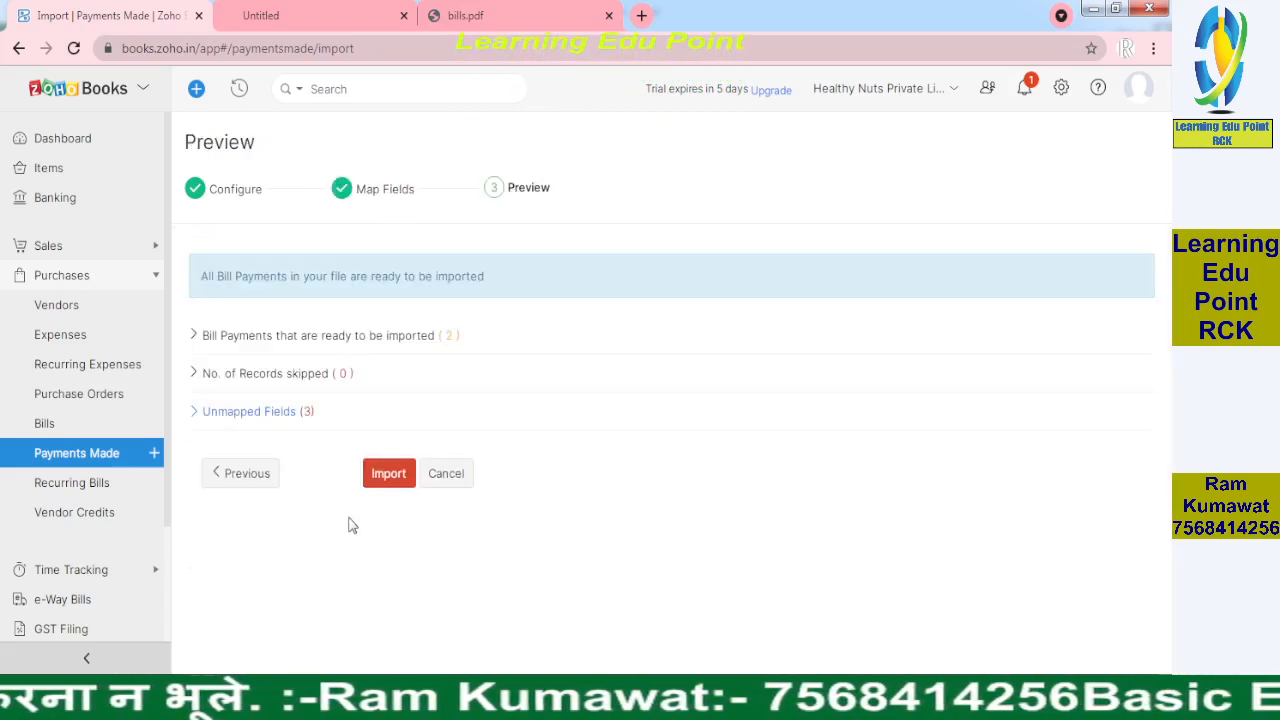
drag(218, 375, 326, 374)
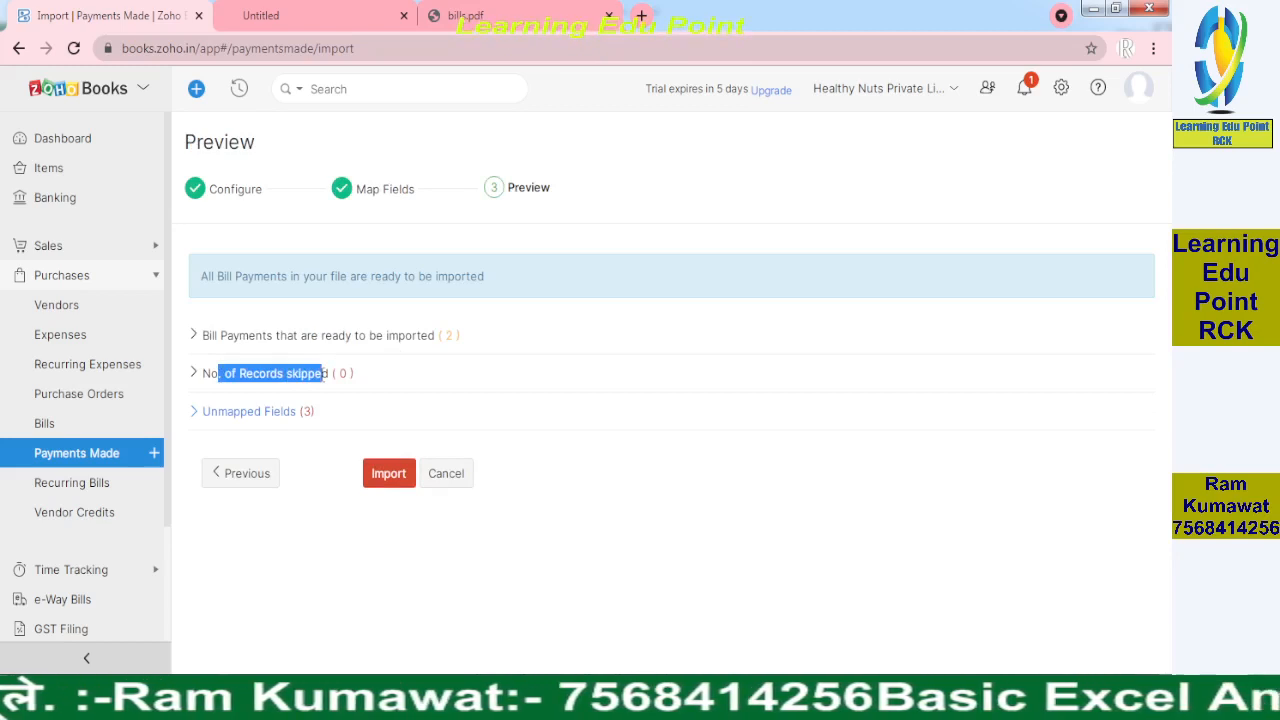
drag(313, 423, 272, 413)
drag(220, 336, 456, 363)
click(388, 597)
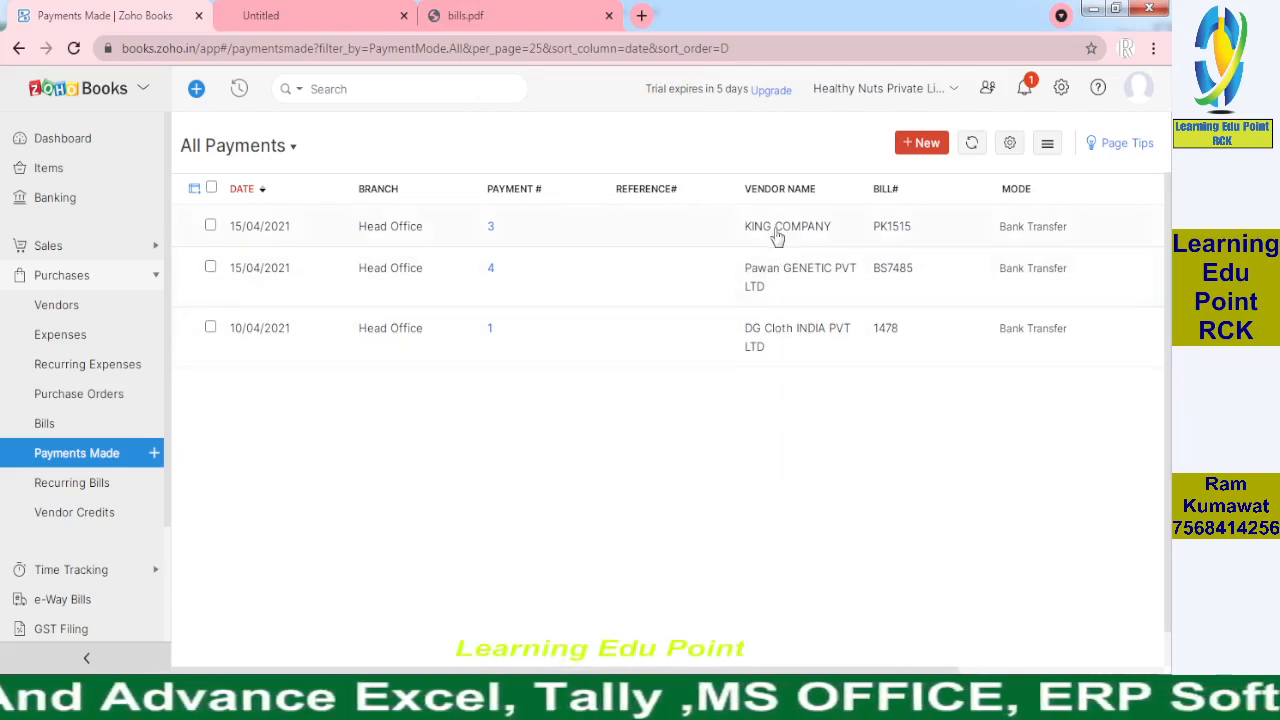
- Review the payment made for bill BS7485 and check the vendors' payables in the active vendors list
click(517, 279)
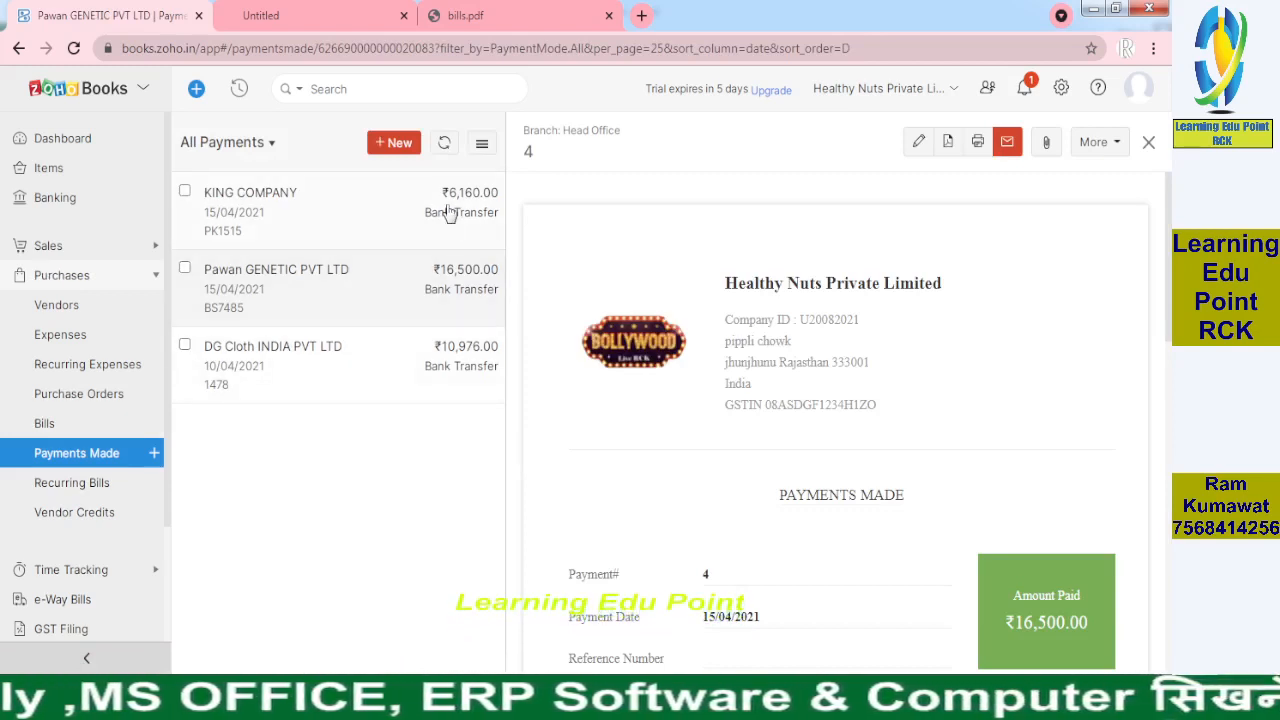
scroll(840, 420, down, 3)
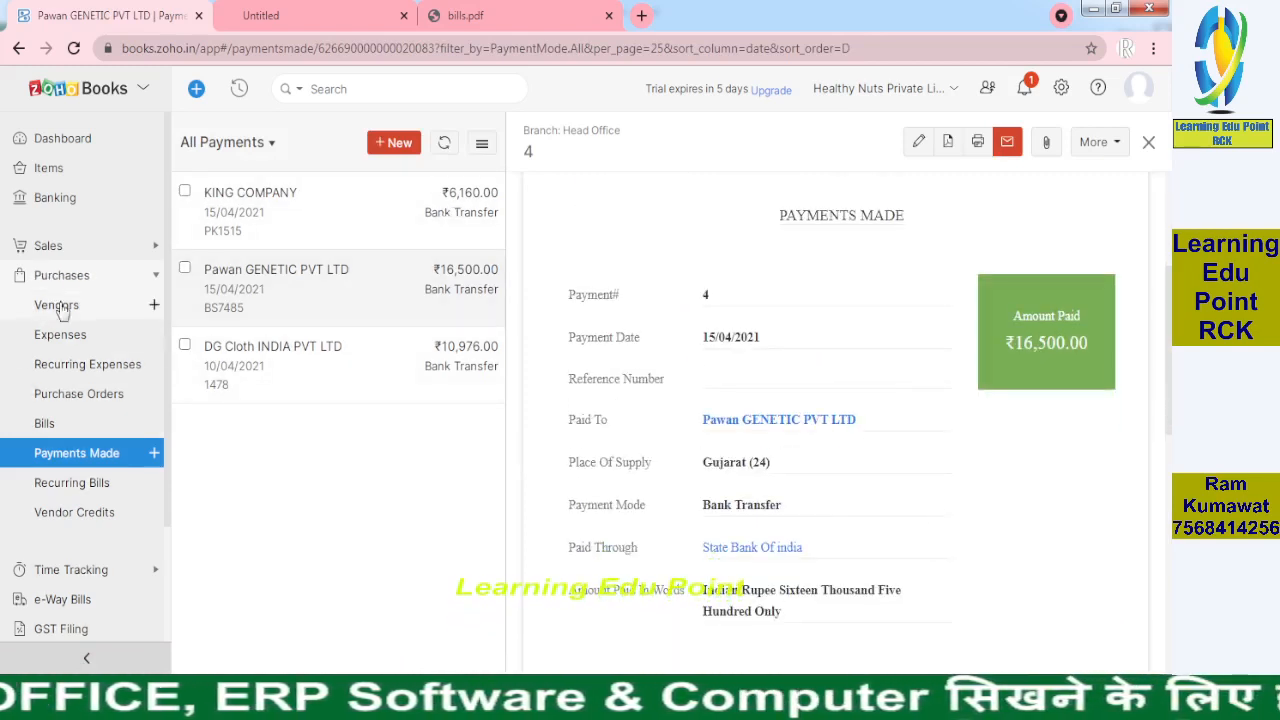
click(58, 307)
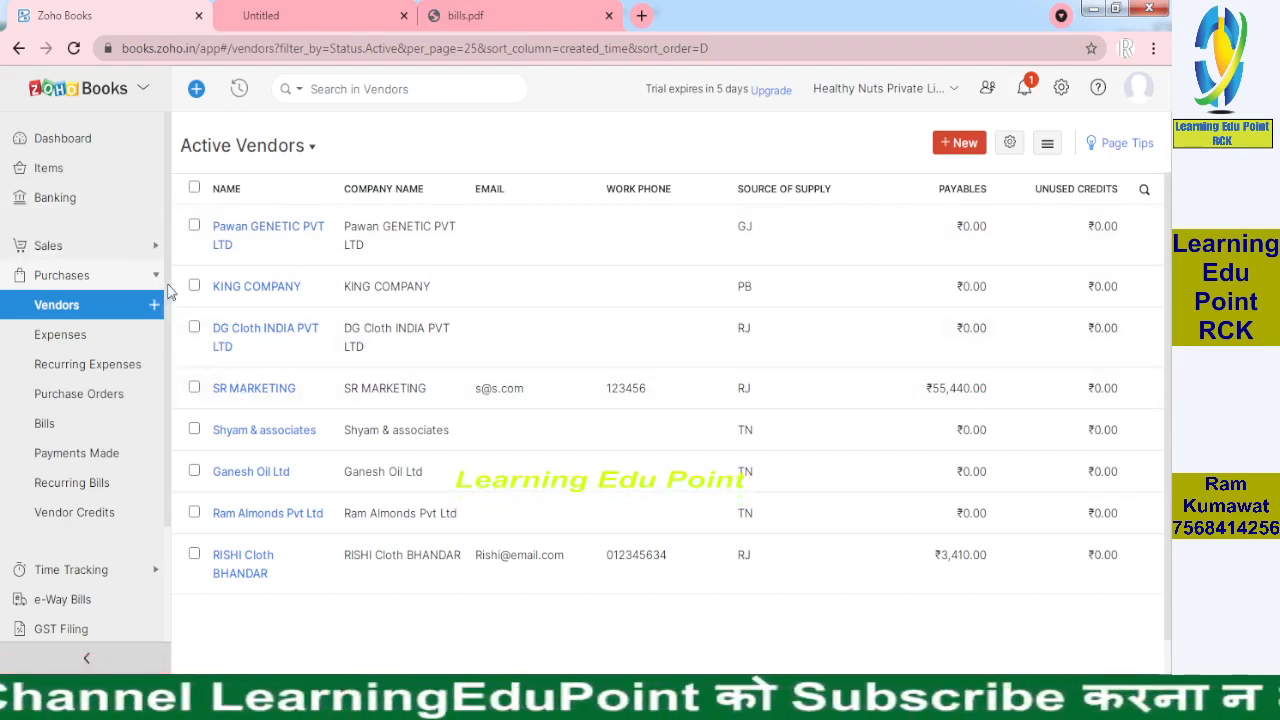
- View the State Bank Of india account's transactions under Banking and open the KING COMPANY vendor payment
click(82, 199)
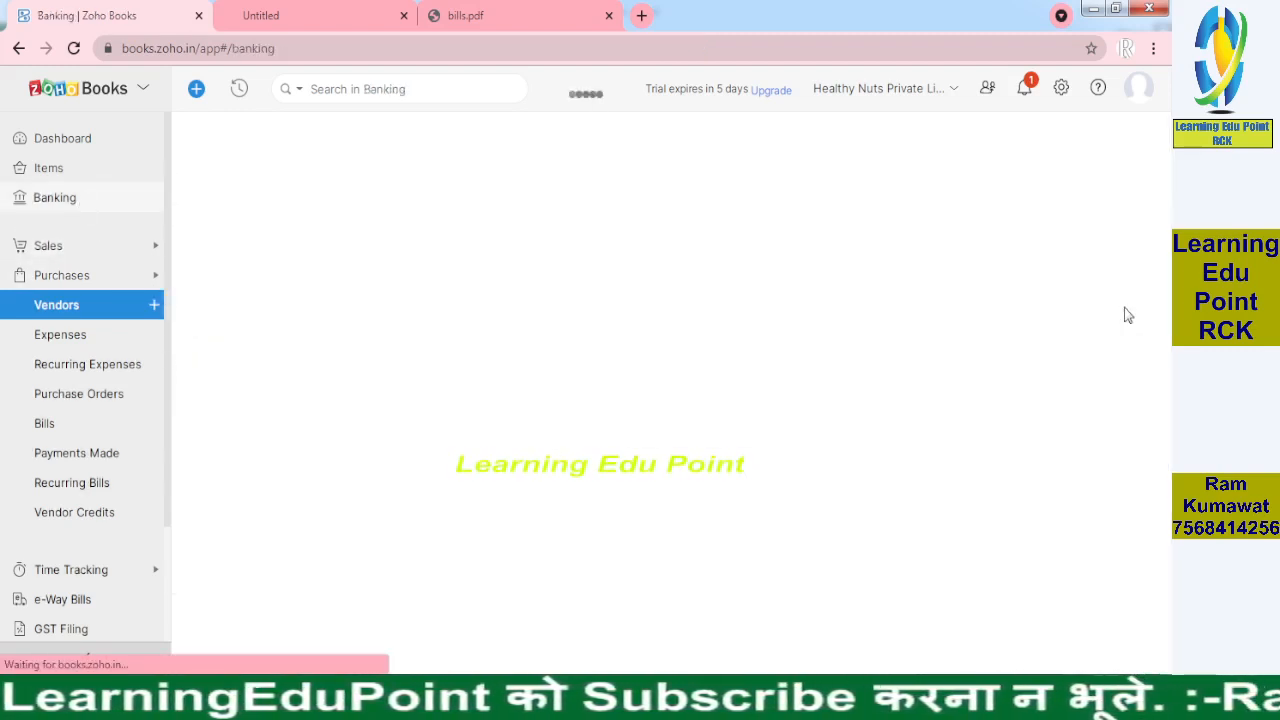
scroll(1171, 357, down, 1)
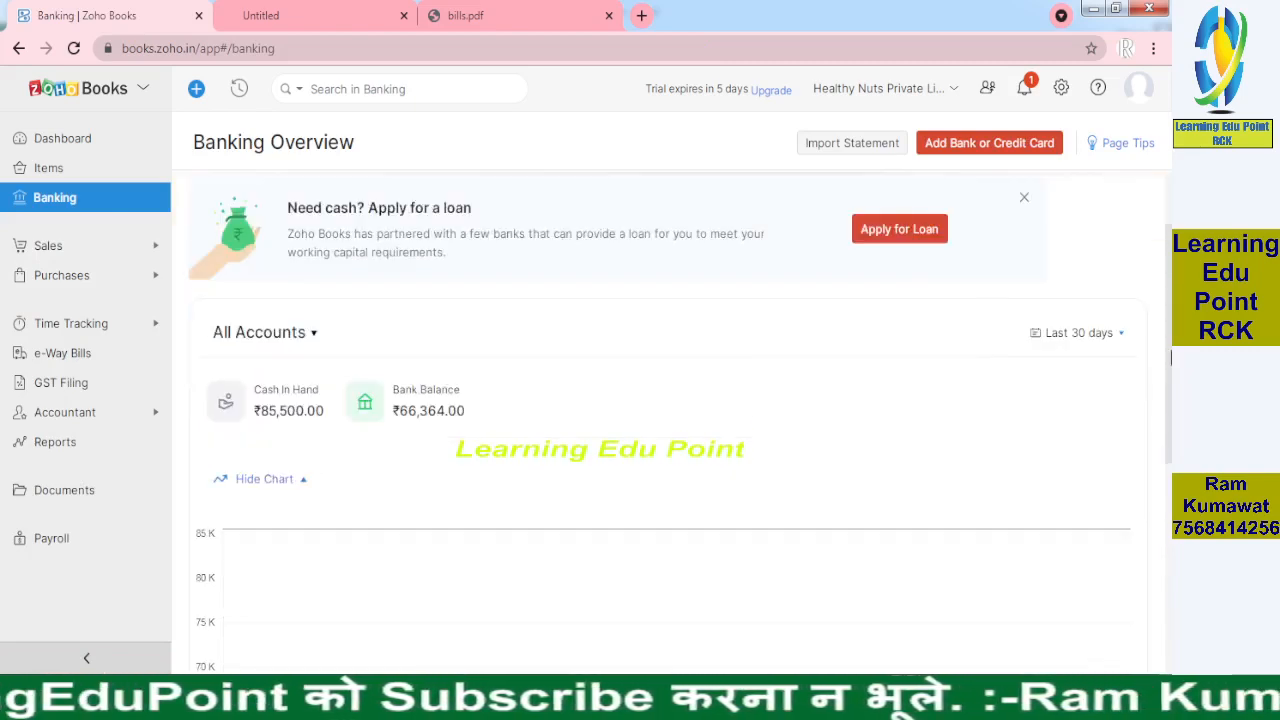
scroll(1171, 357, down, 5)
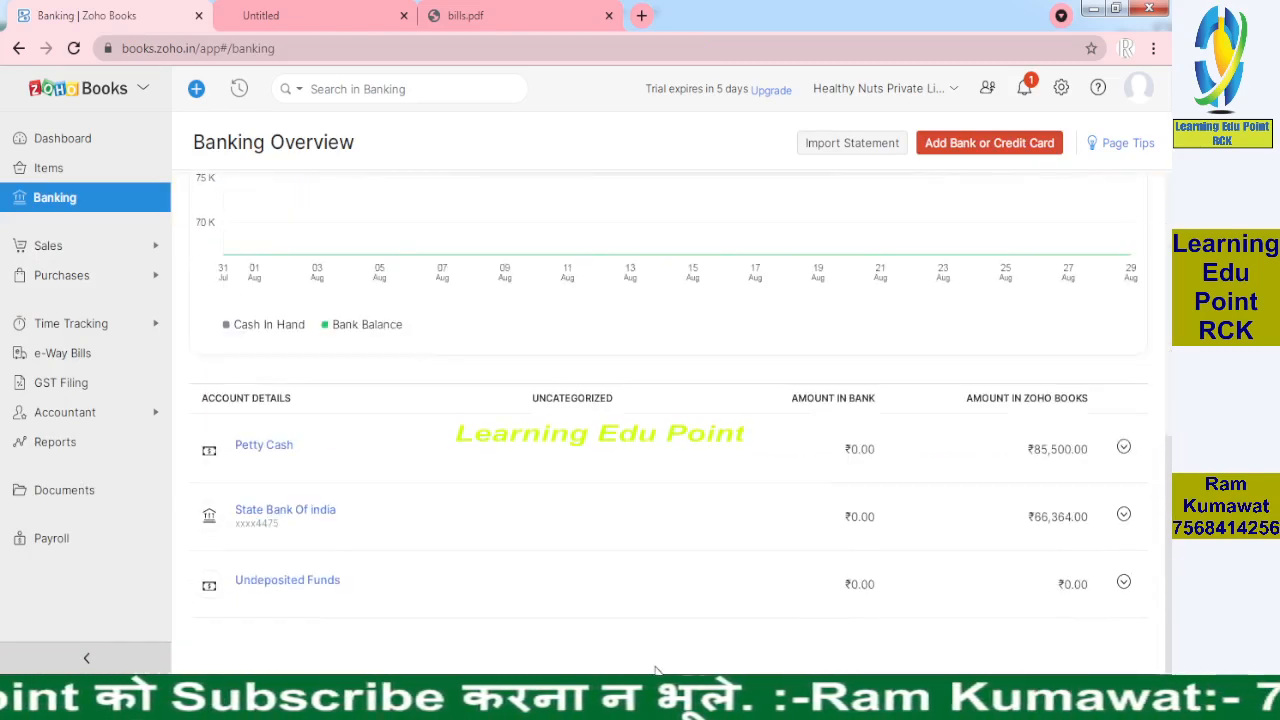
click(290, 512)
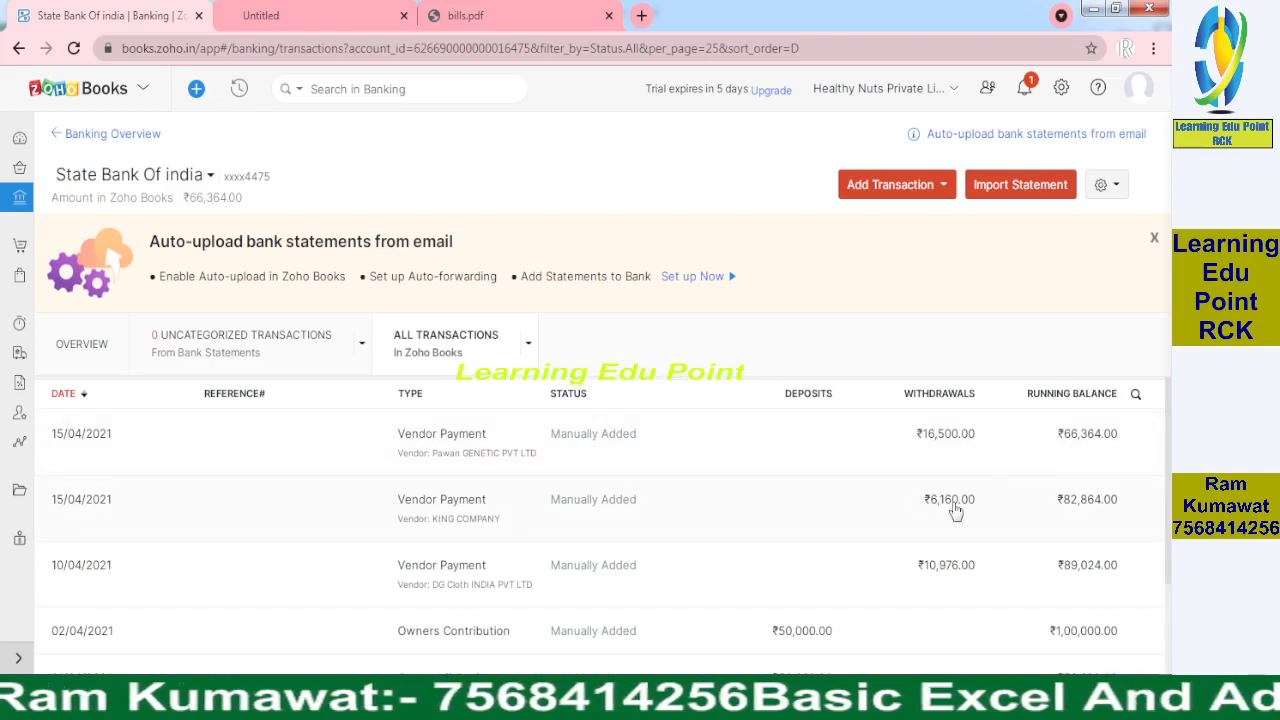
click(955, 510)
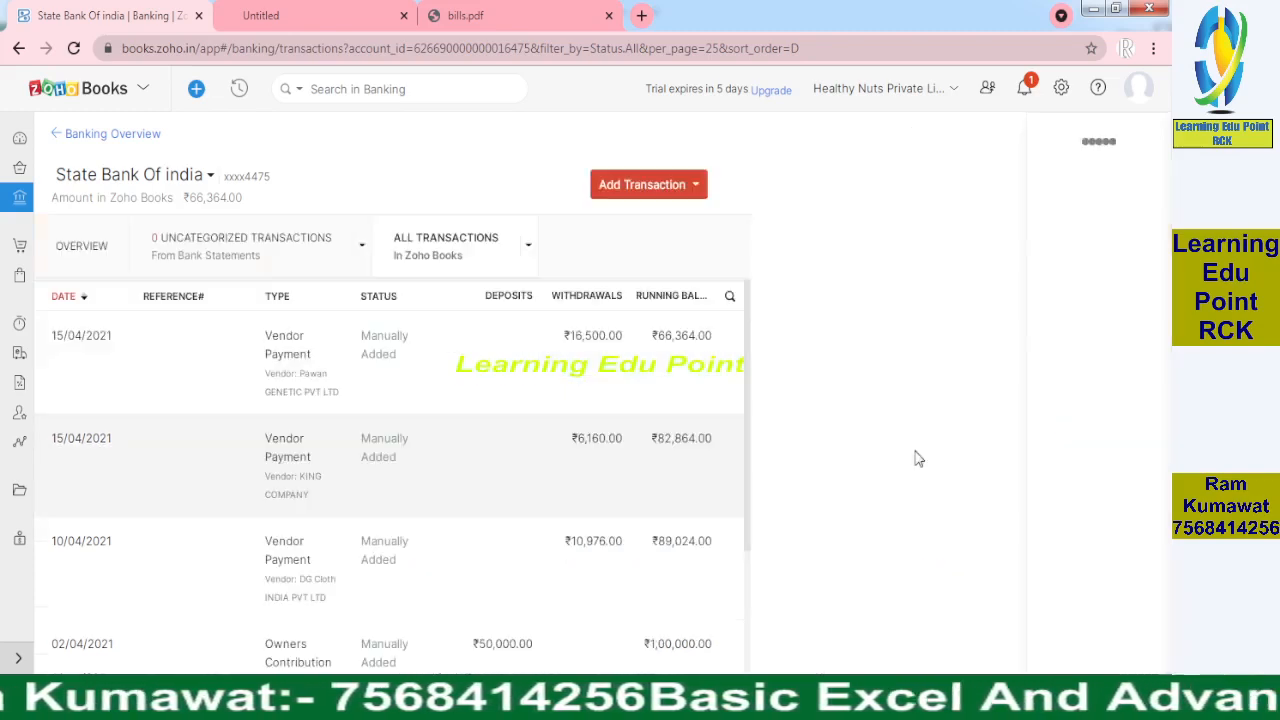
- Return to the Banking Overview and open the State Bank Of india account again from the account list
click(58, 131)
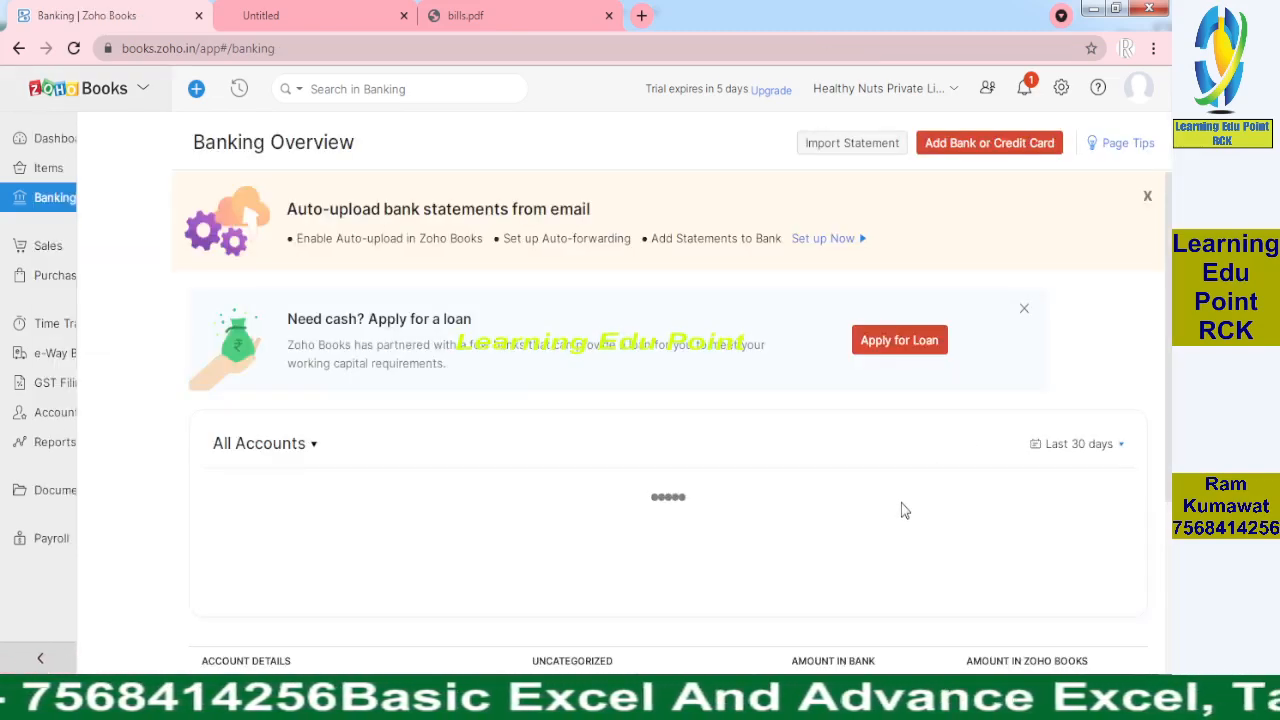
scroll(680, 420, down, 5)
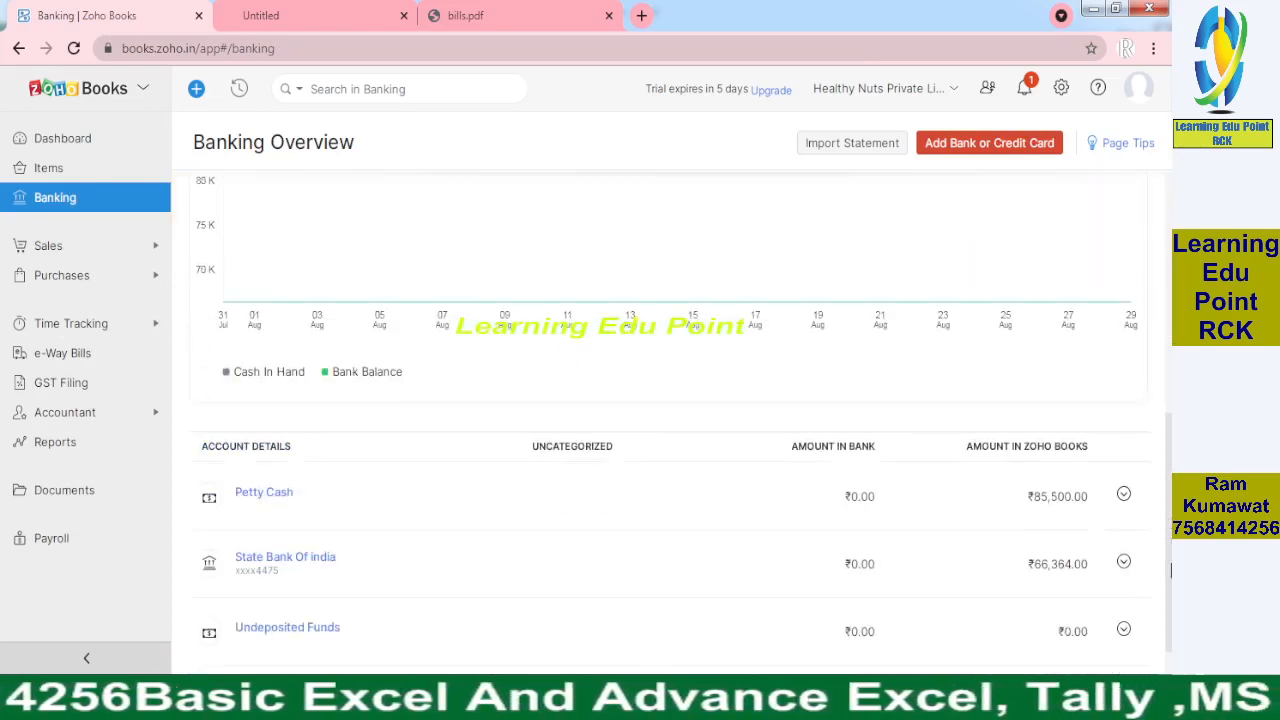
click(353, 509)
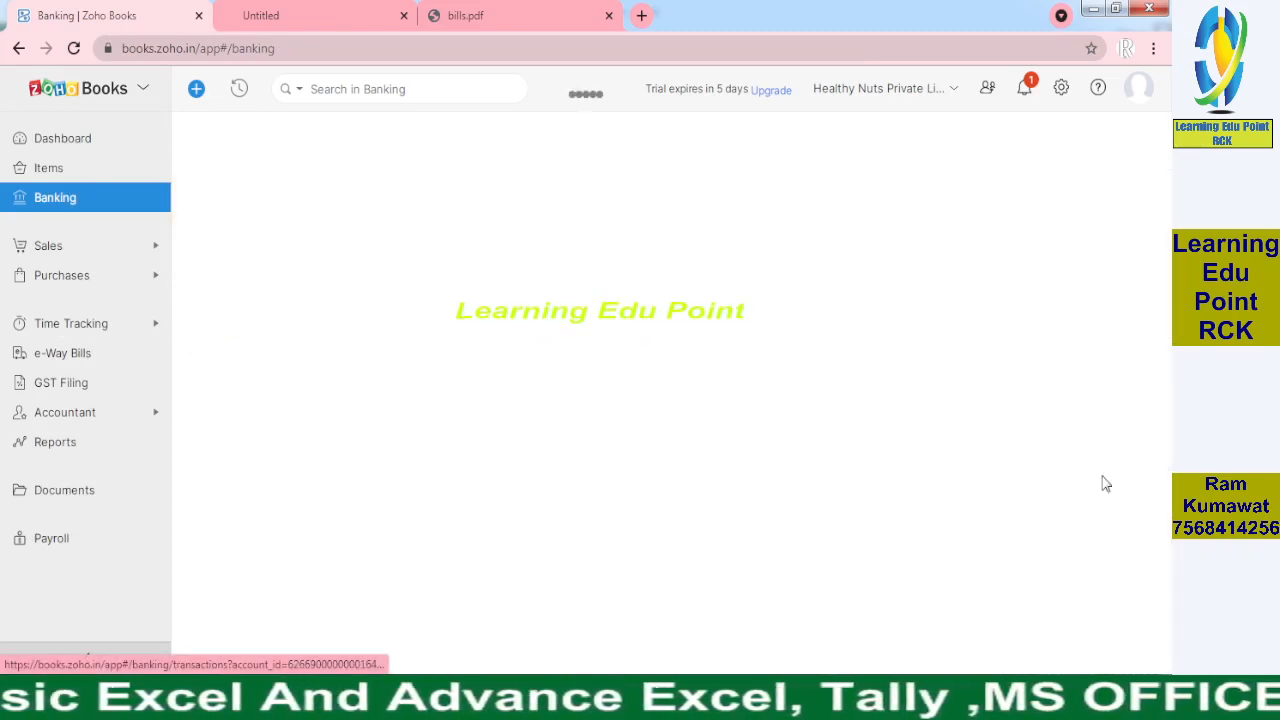